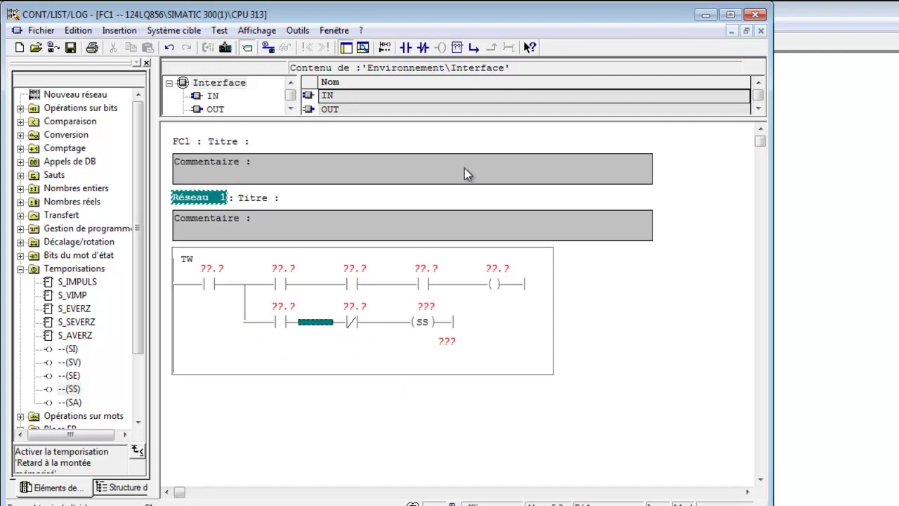
- Open a third parallel branch before the SS branch's normally closed contact, with a normally open contact, a normally closed contact and a ZV counter coil
click(474, 47)
click(406, 48)
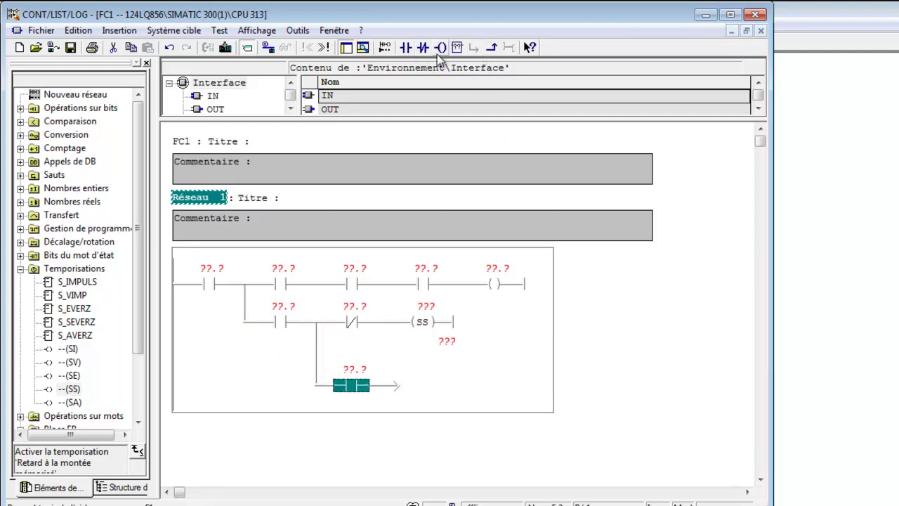
click(425, 50)
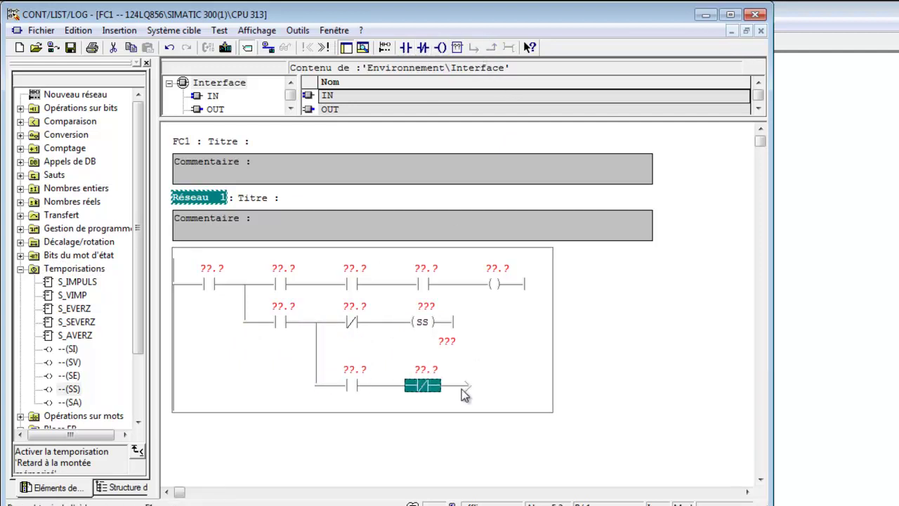
click(20, 269)
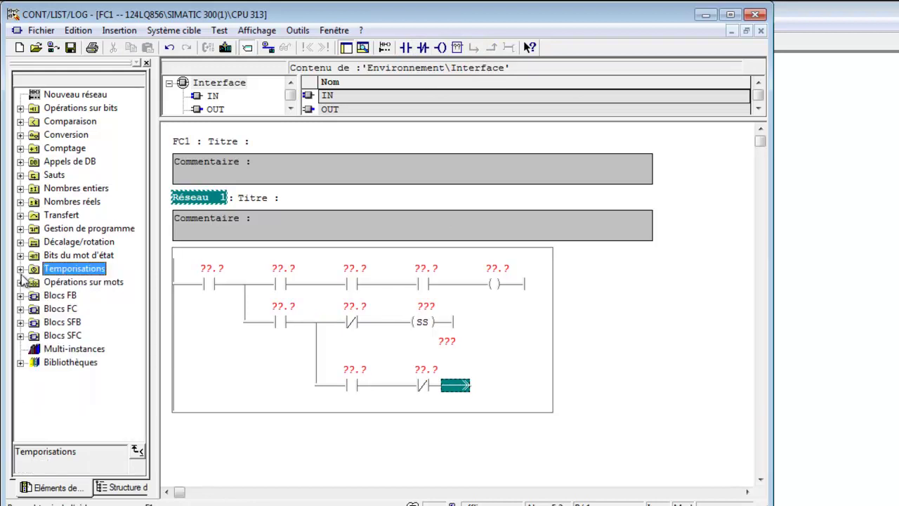
click(21, 148)
drag(73, 215, 461, 395)
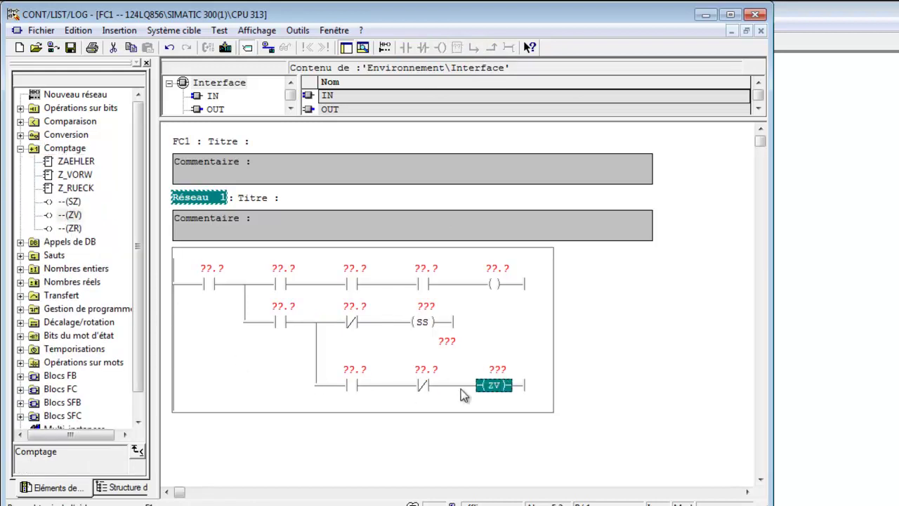
- Open a parallel branch between the two contacts of the ZV branch and place an SZ counter coil on it
click(395, 386)
click(480, 65)
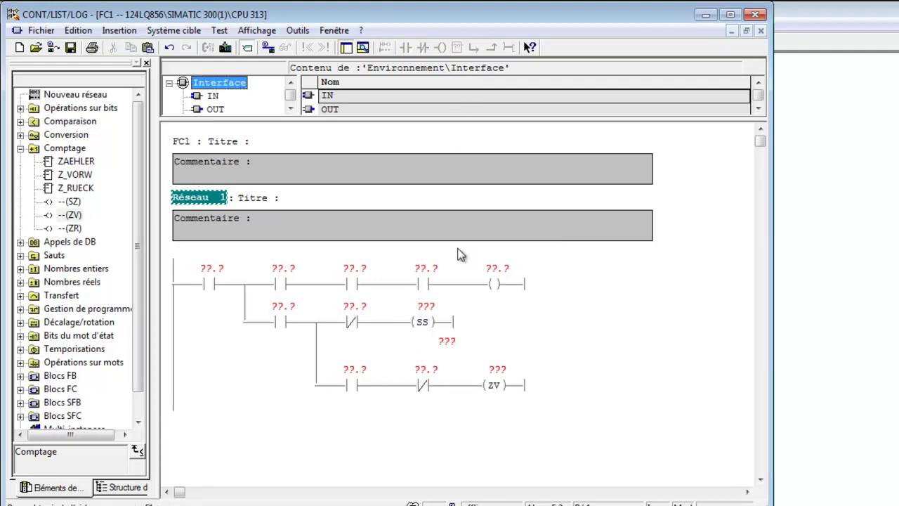
click(387, 388)
click(475, 47)
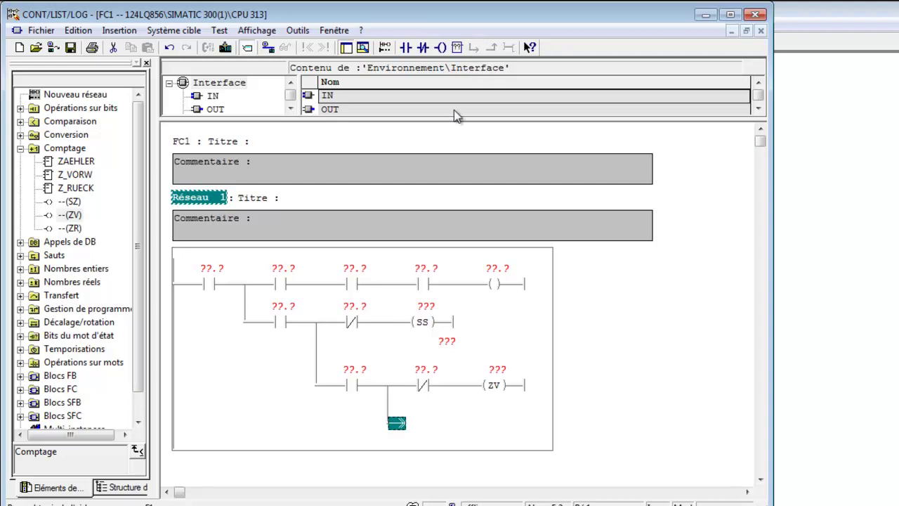
drag(70, 202, 406, 426)
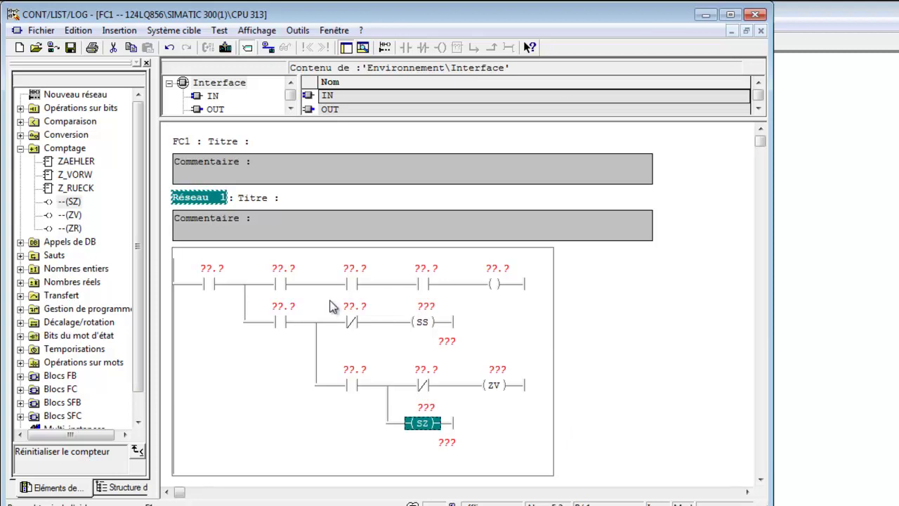
- Assign the addresses E4.0, E4.1, E4.2 and E4.3 in order to the four contacts of Network 1's top rung
click(216, 271)
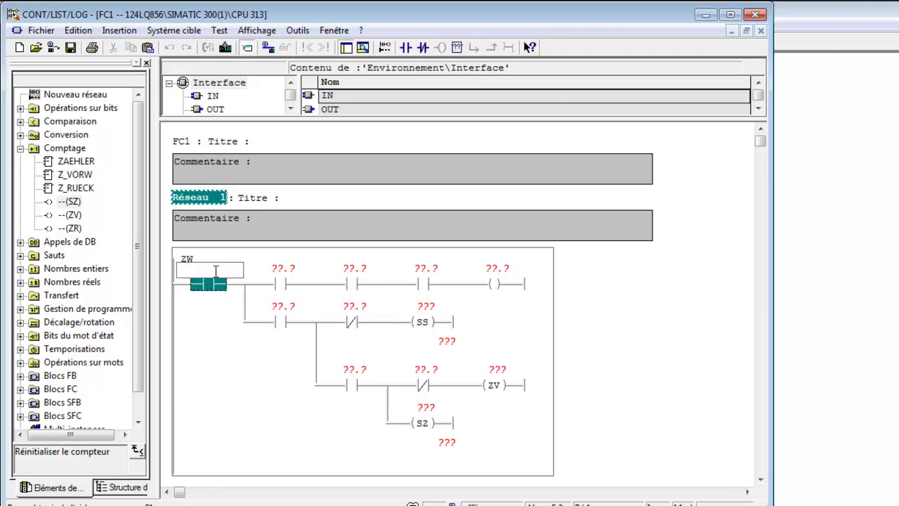
click(254, 323)
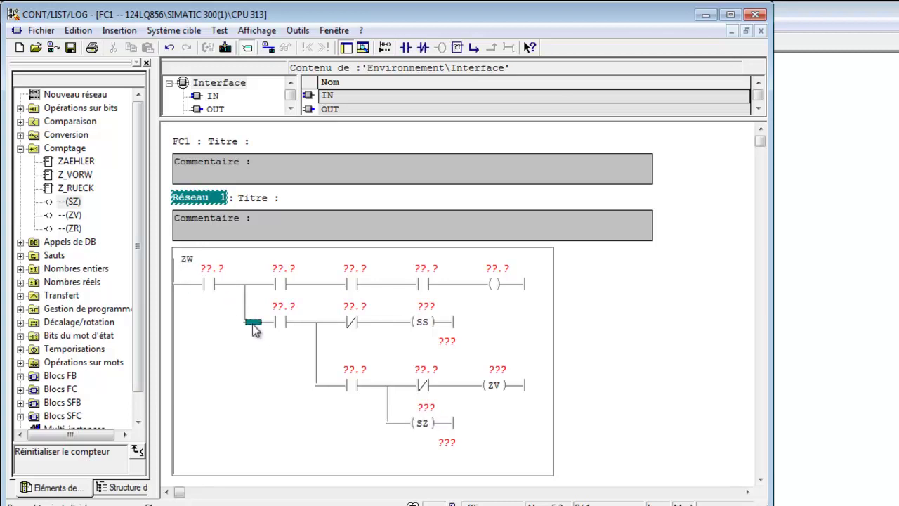
click(191, 269)
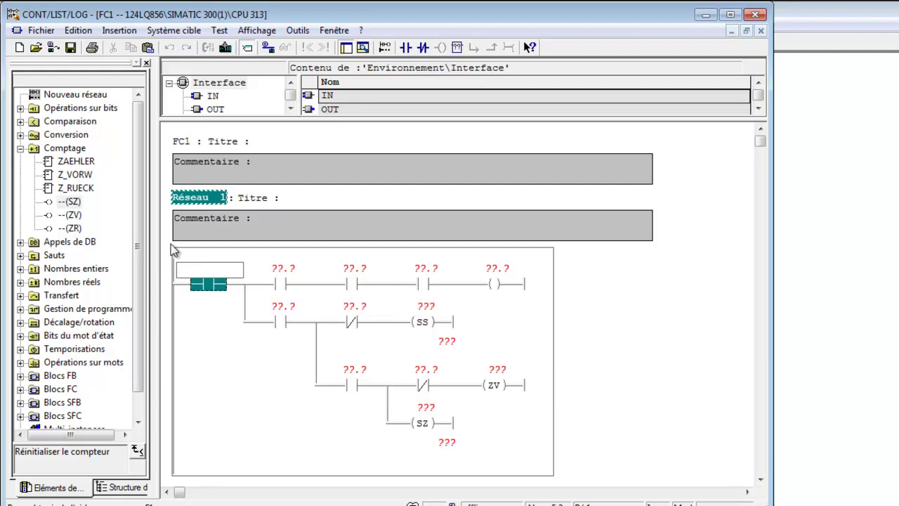
text(e4.)
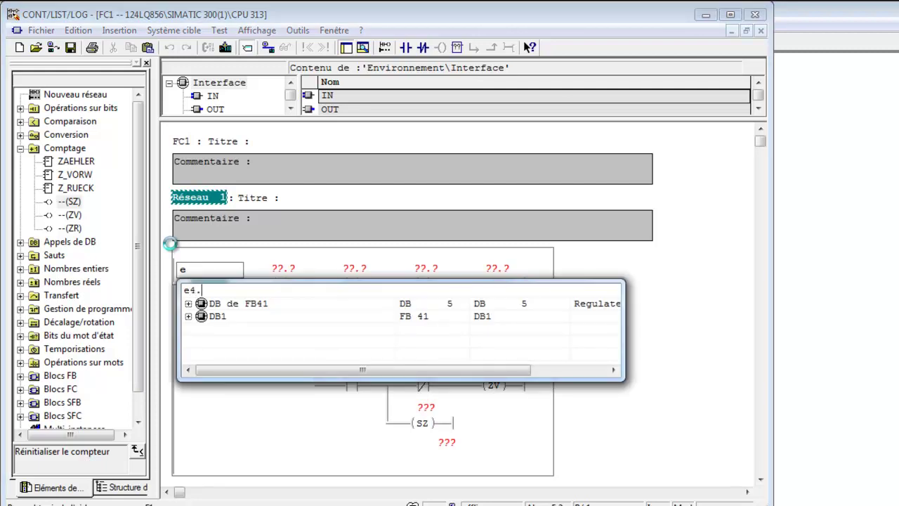
text(0)
key(Return)
text(e4.1)
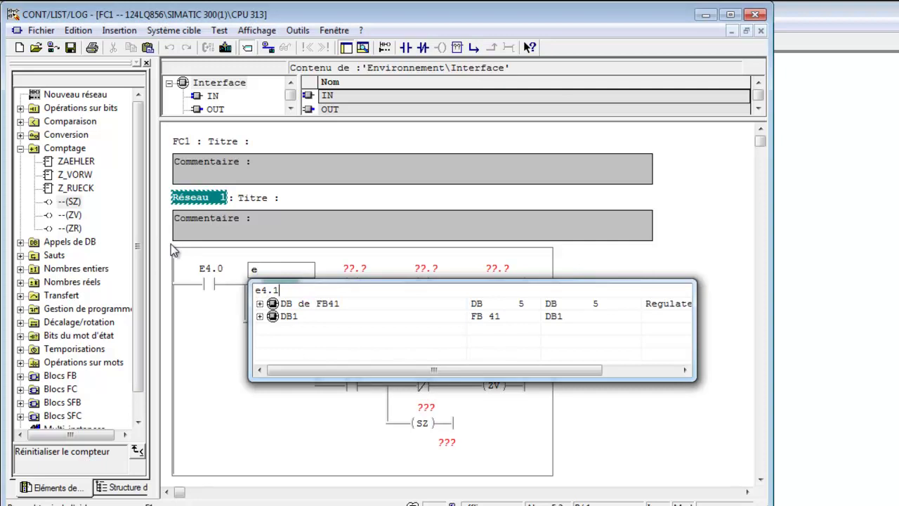
key(Return)
text(e4.2)
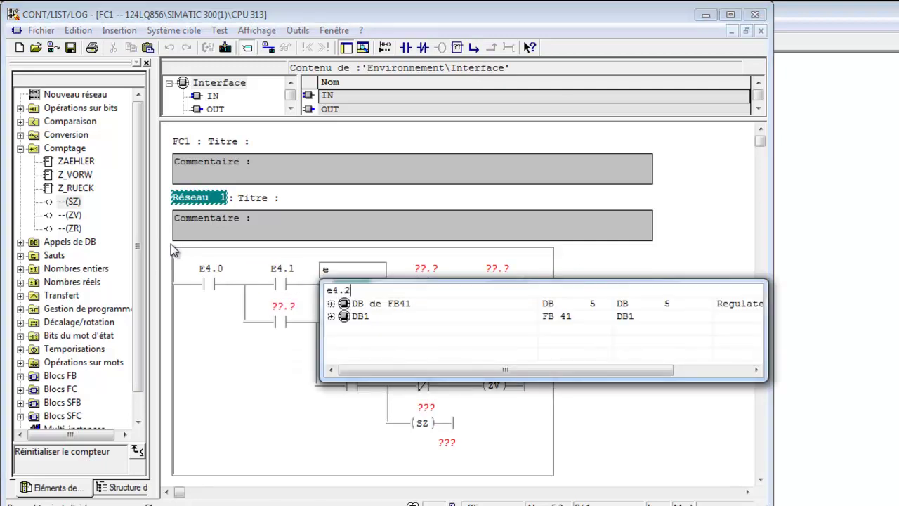
key(Return)
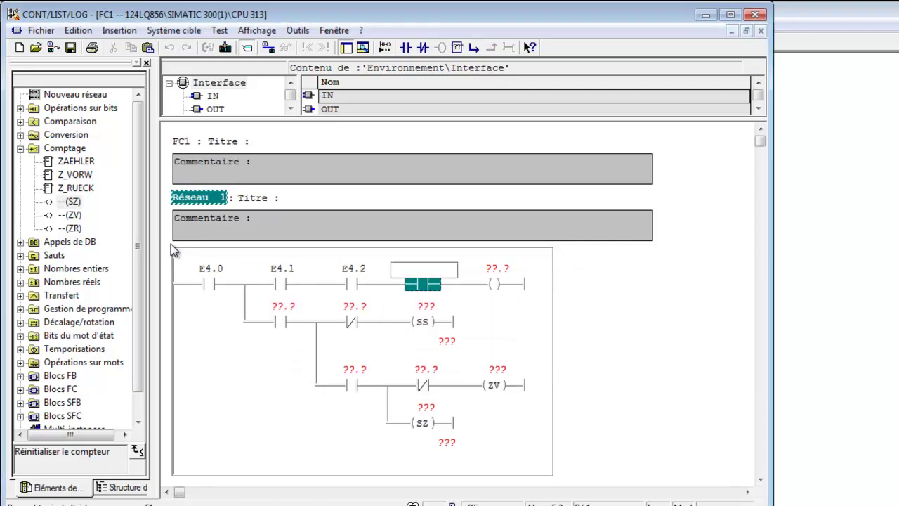
text(e4.3)
key(Return)
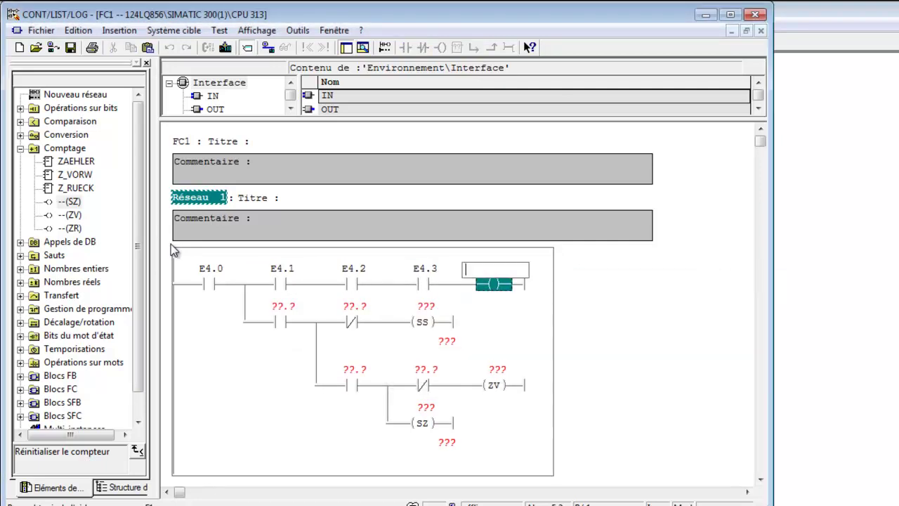
- Assign the address A8.0 to the output coil ending the top rung
text(a)
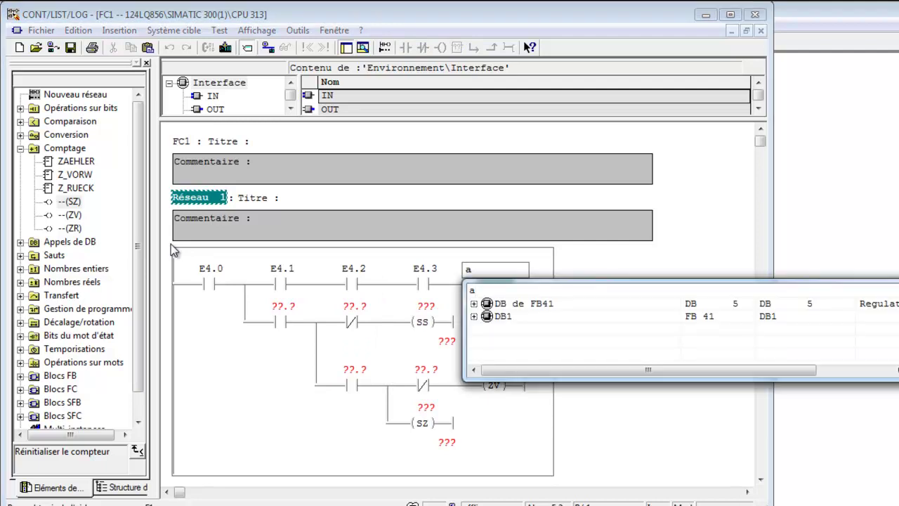
text(8.0)
key(Return)
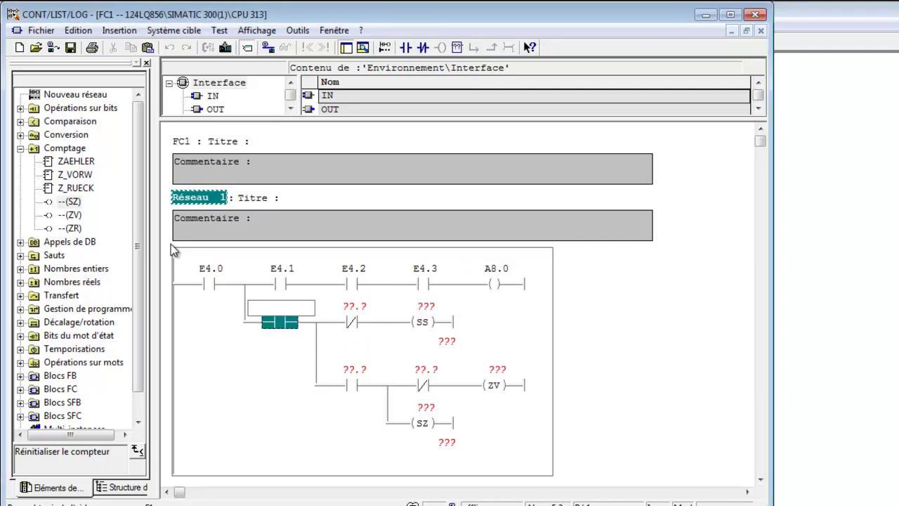
- Address the second branch's normally open contact as A8.7 and its normally closed contact as M0.0
text(a8.7)
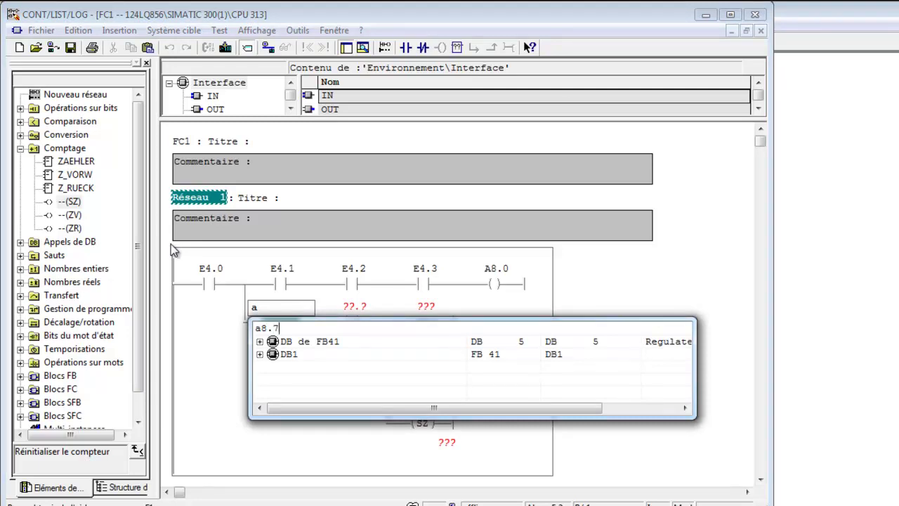
key(Return)
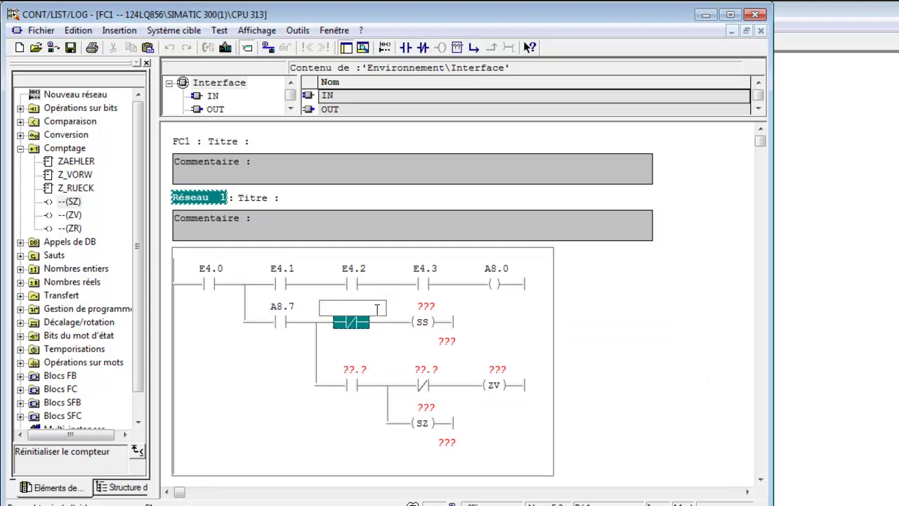
text(m0.0)
key(Return)
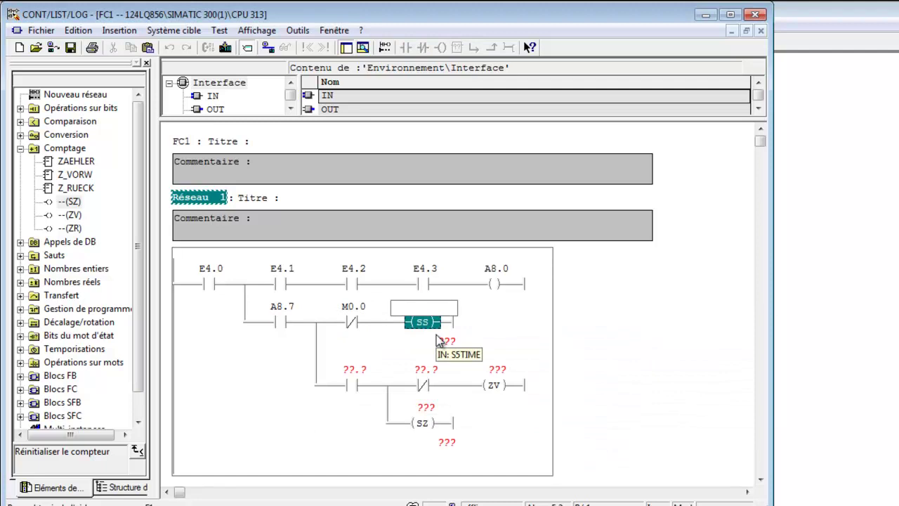
- Assign timer T5 to the SS coil and set its time value to S5T#2S
text(t)
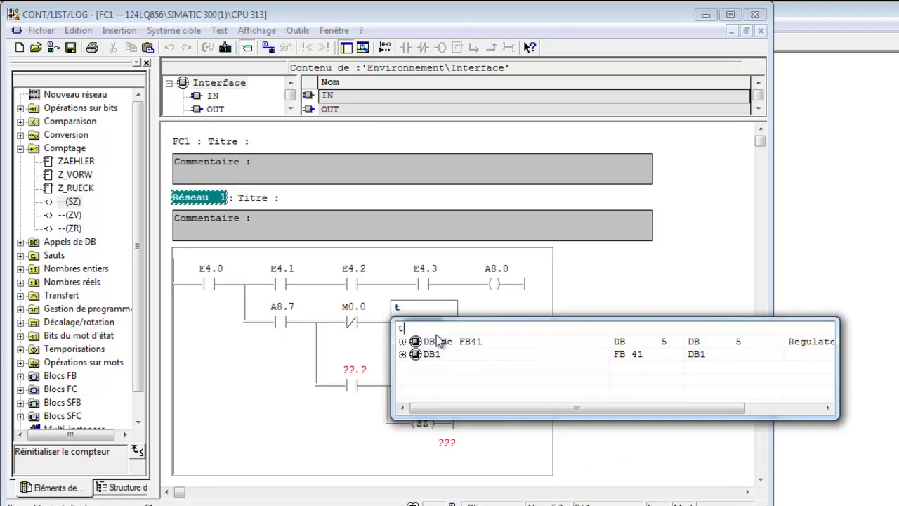
text(5)
key(Return)
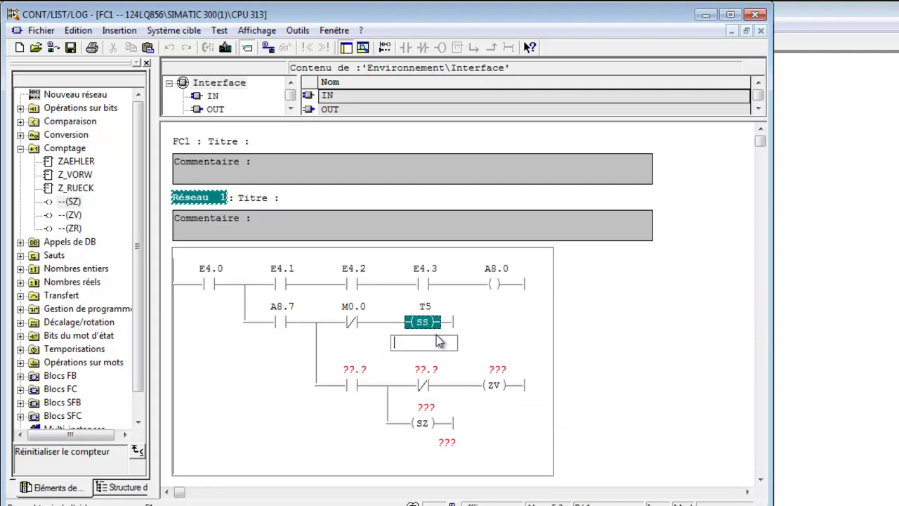
text(s5t#2s)
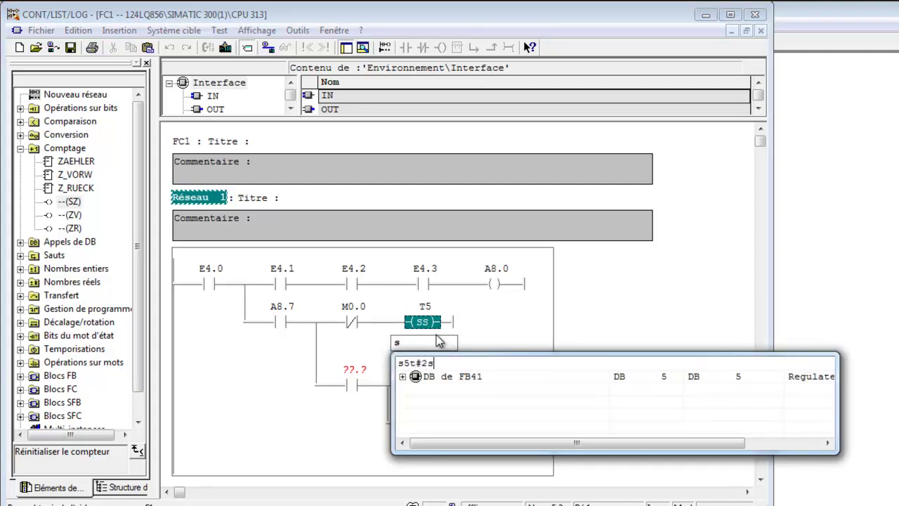
key(Return)
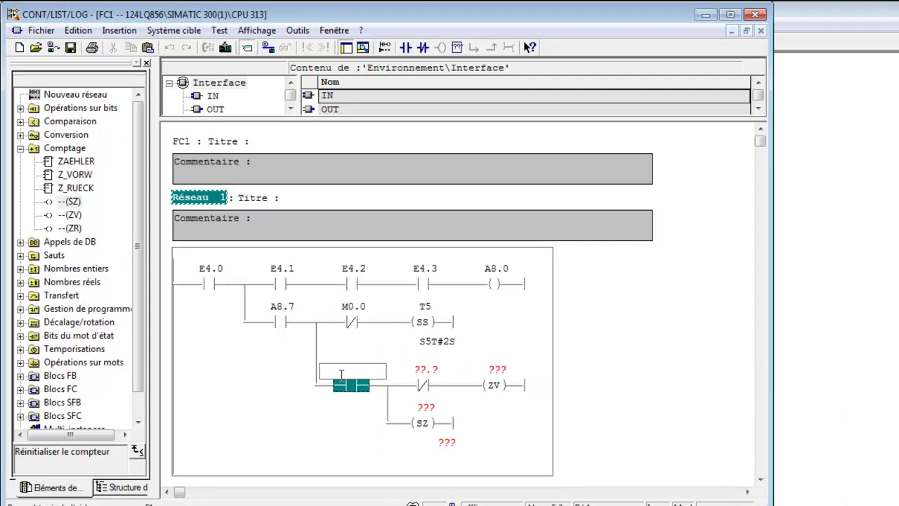
- Address the third branch's normally open contact as A12.5, its normally closed contact as A12.2 and its ZV coil as Z0
text(a8)
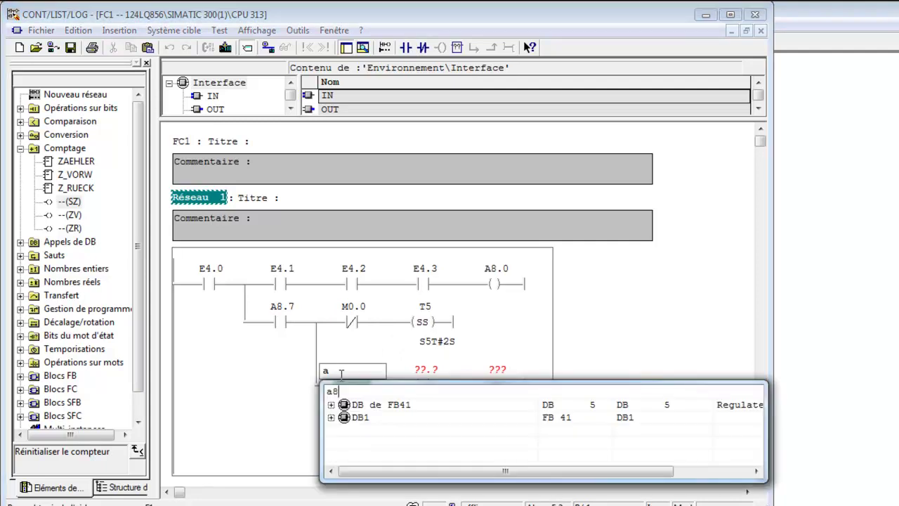
text(12.5)
key(Return)
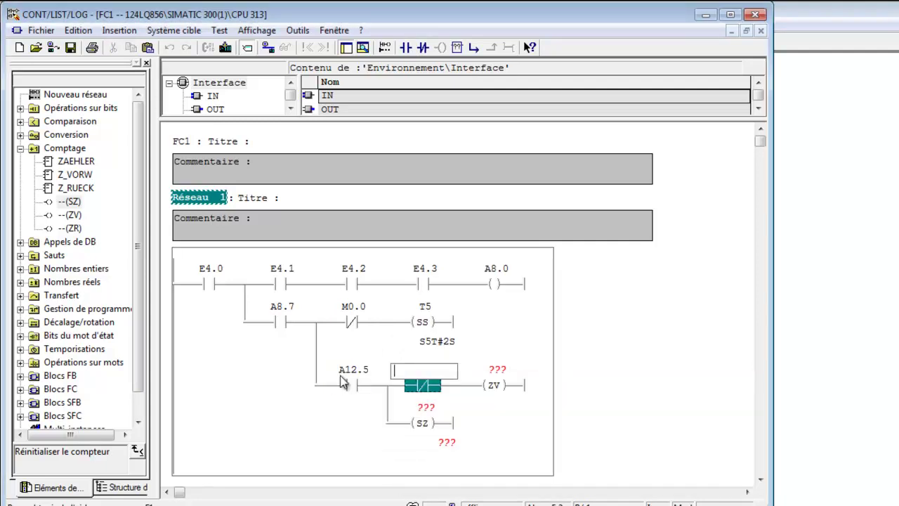
text(a)
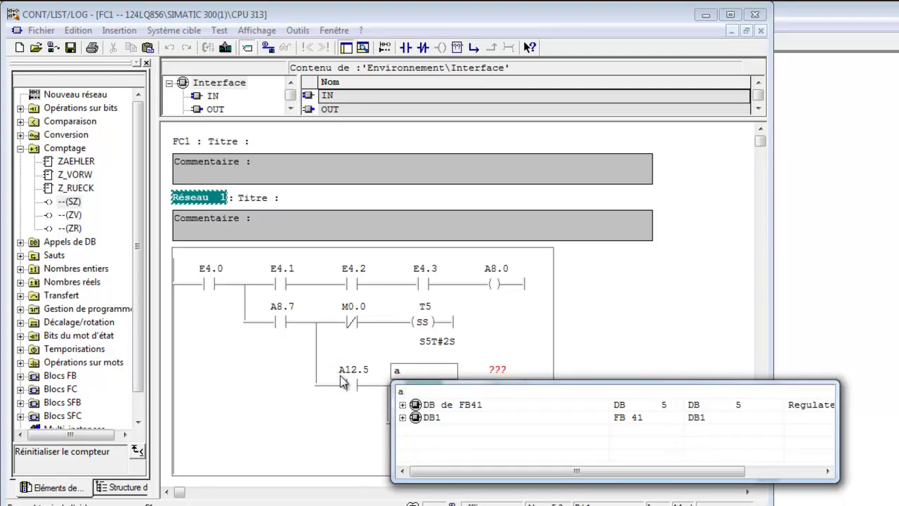
text(12.2)
key(Return)
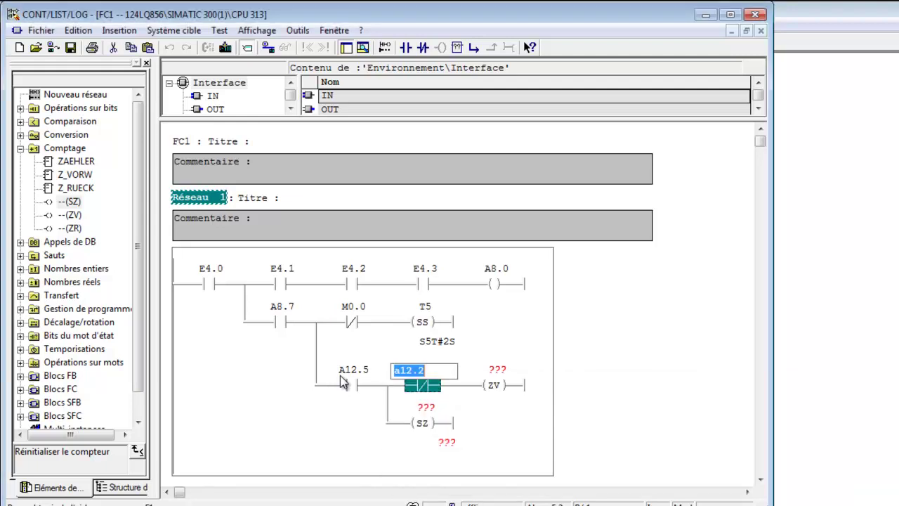
text(z0)
key(Return)
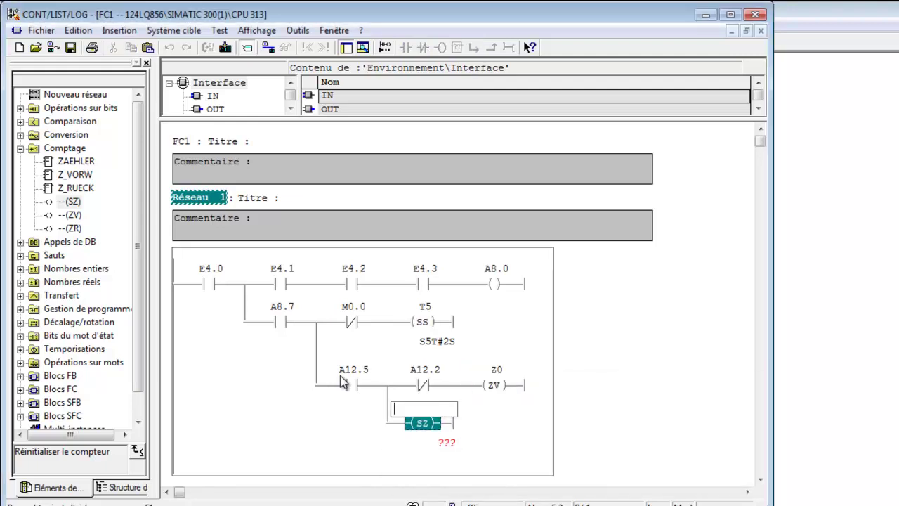
- Assign counter Z5 with the preset value C#2 to the SZ coil, and save the block
text(z)
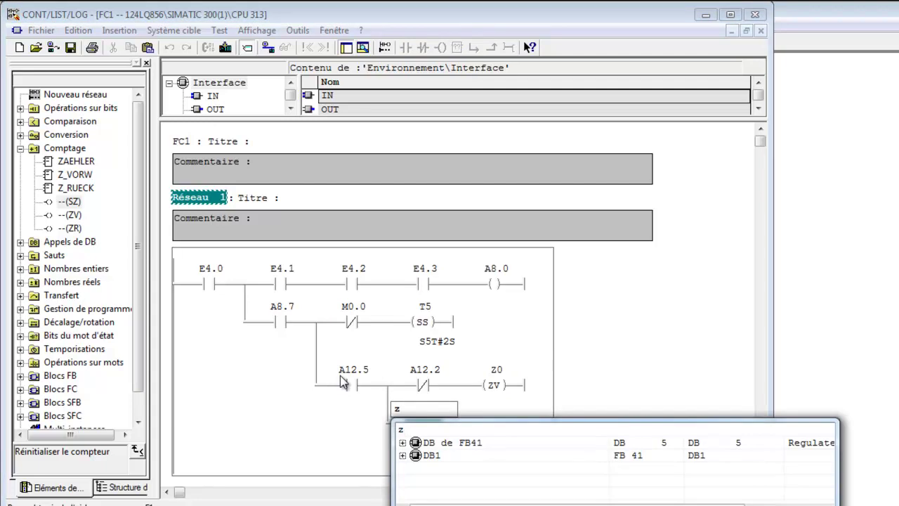
text(5)
key(Return)
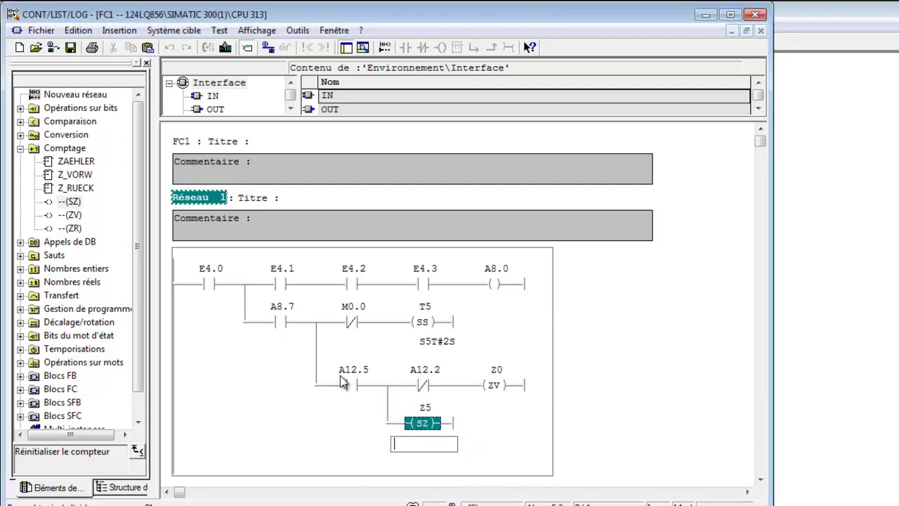
text(c#2)
key(Return)
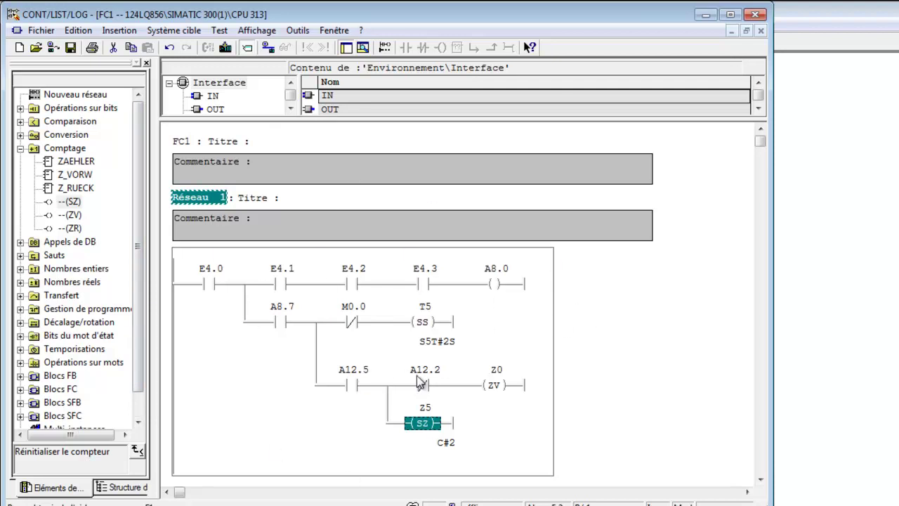
click(70, 47)
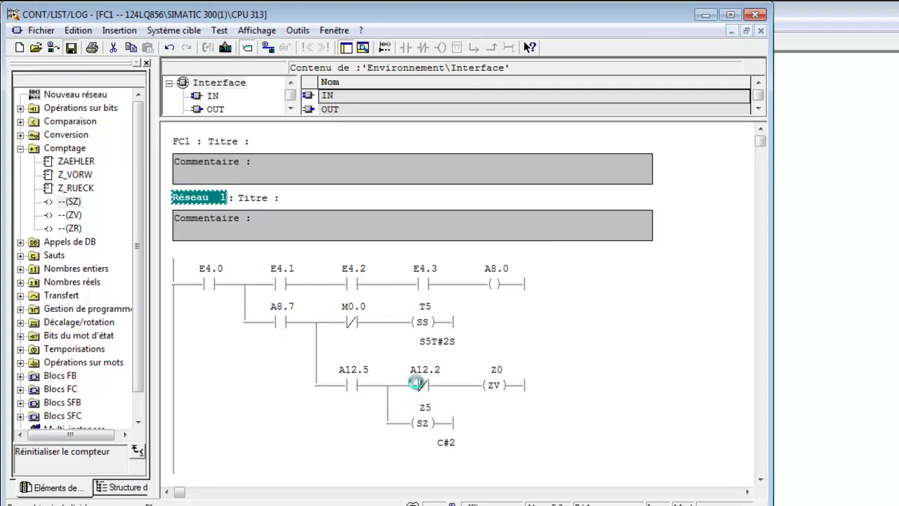
scroll(579, 323, down, 1)
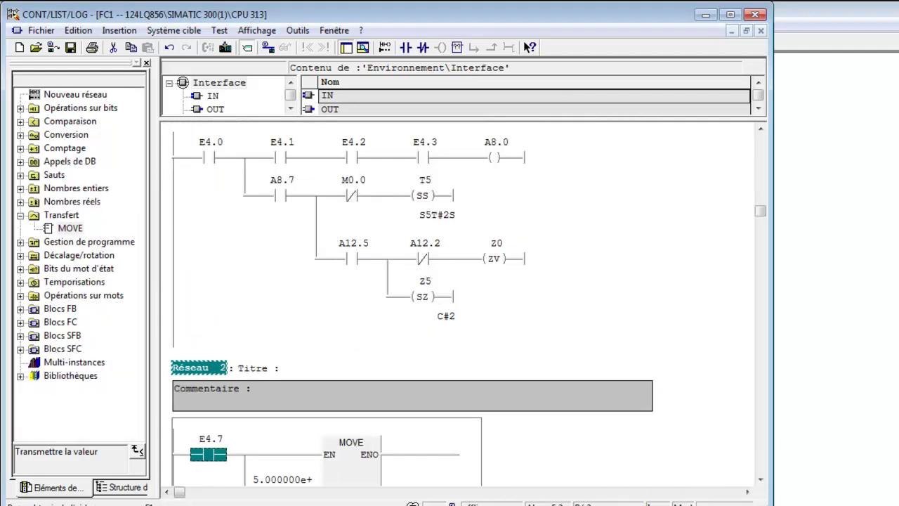
scroll(590, 303, up, 3)
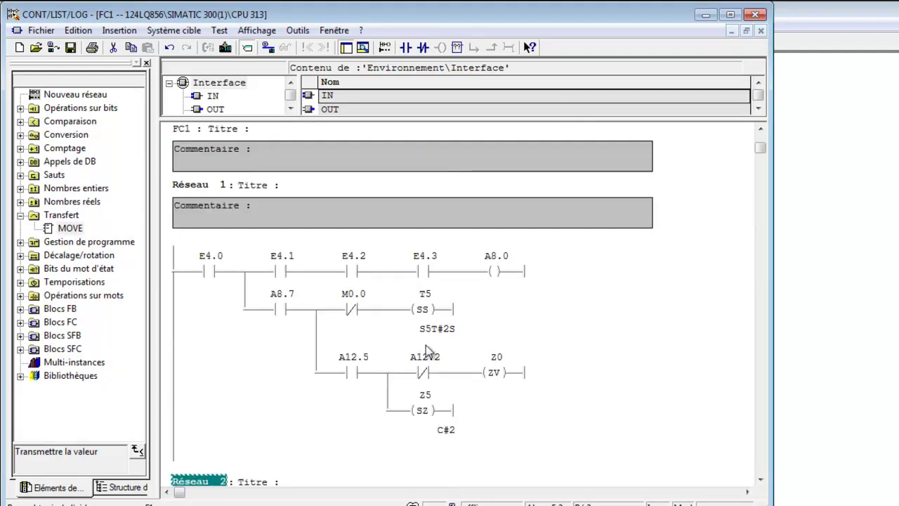
- Review the ladder logic in networks 1 and 2 of FC1 and save the block
scroll(471, 324, down, 1)
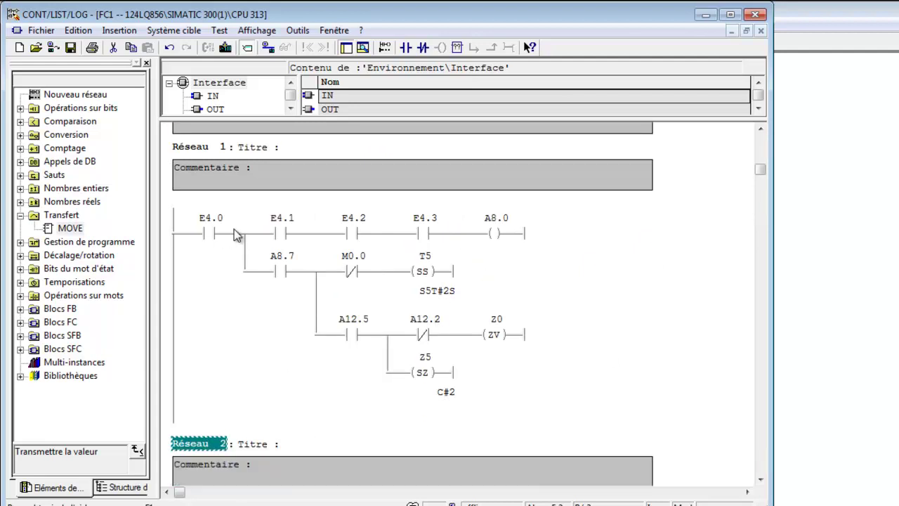
scroll(383, 310, down, 4)
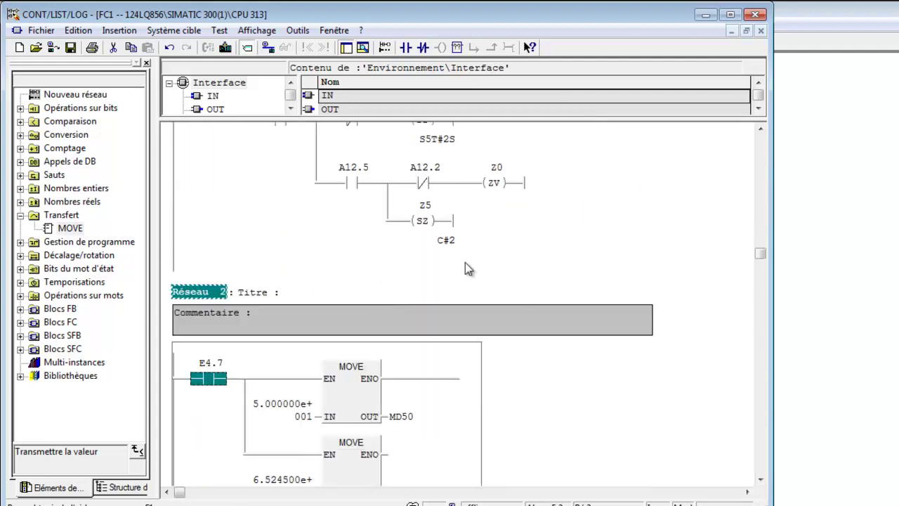
scroll(529, 195, up, 3)
scroll(407, 296, down, 5)
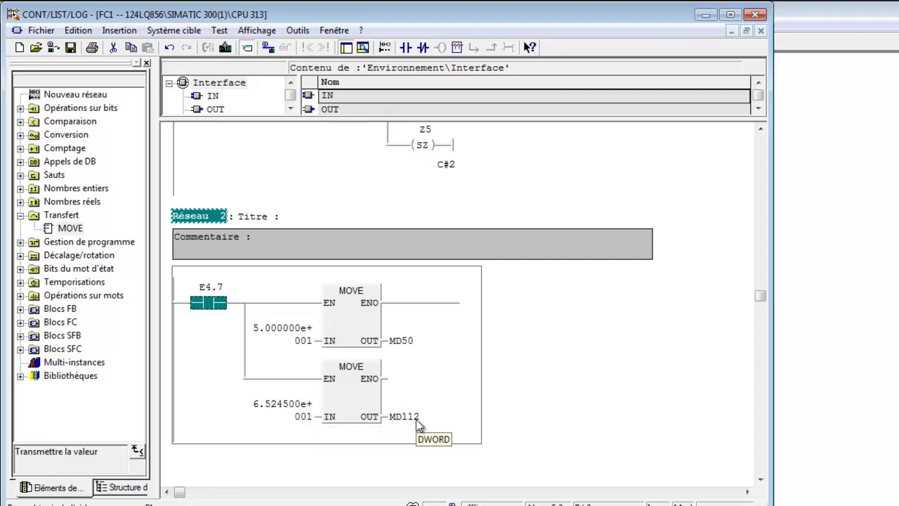
scroll(418, 408, up, 6)
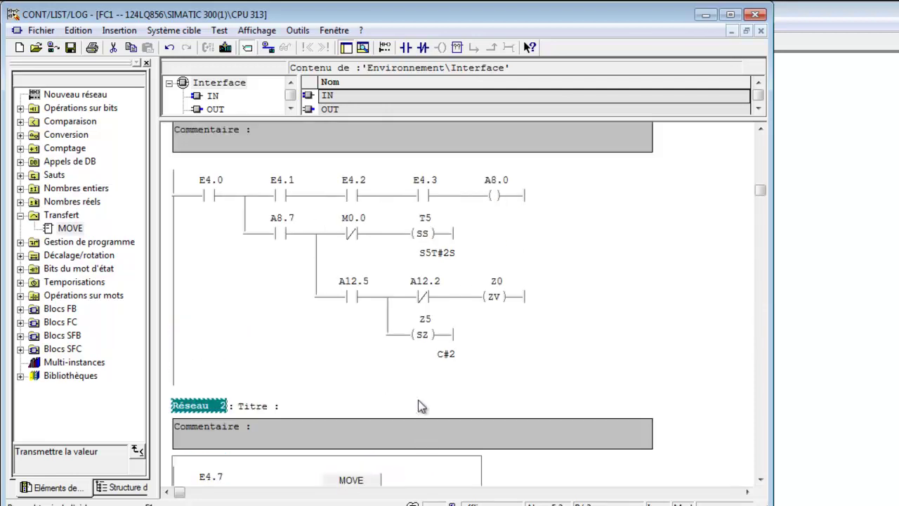
scroll(467, 275, down, 4)
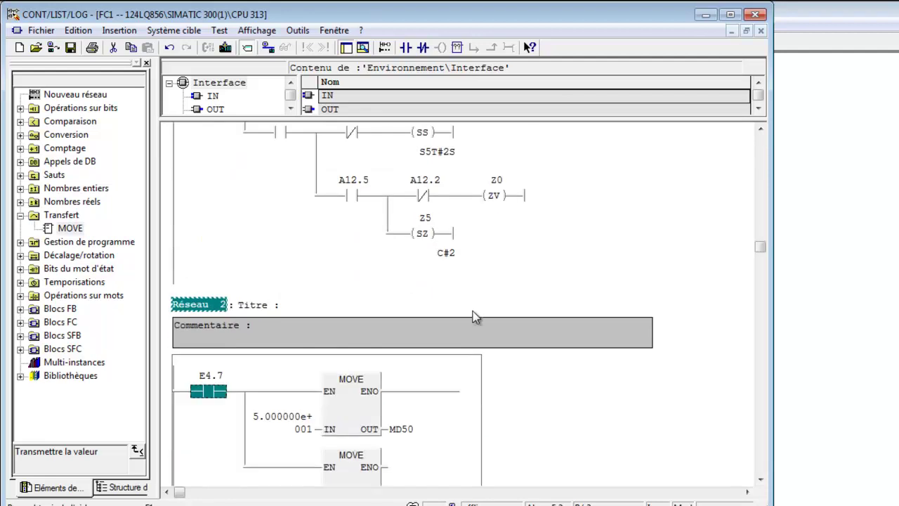
click(70, 48)
scroll(517, 208, up, 3)
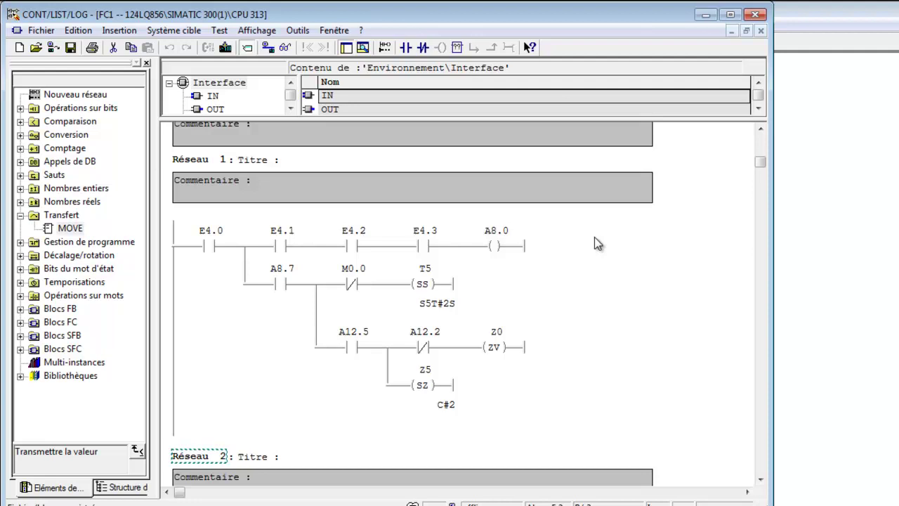
- Close the block editor, saving the modified OB1 block
click(20, 215)
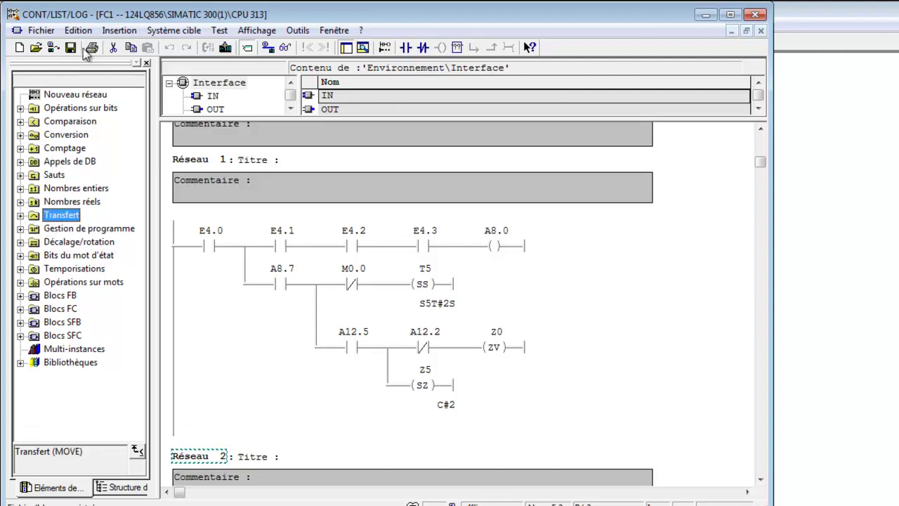
click(755, 14)
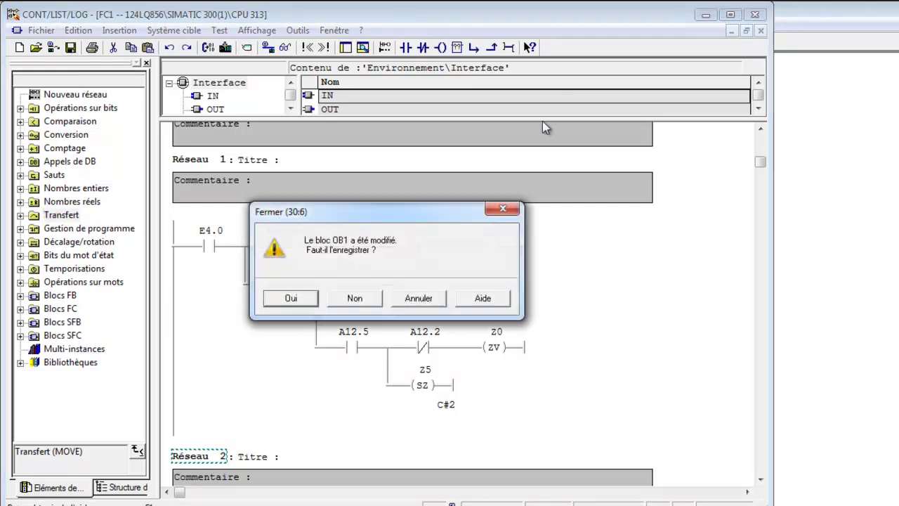
click(309, 300)
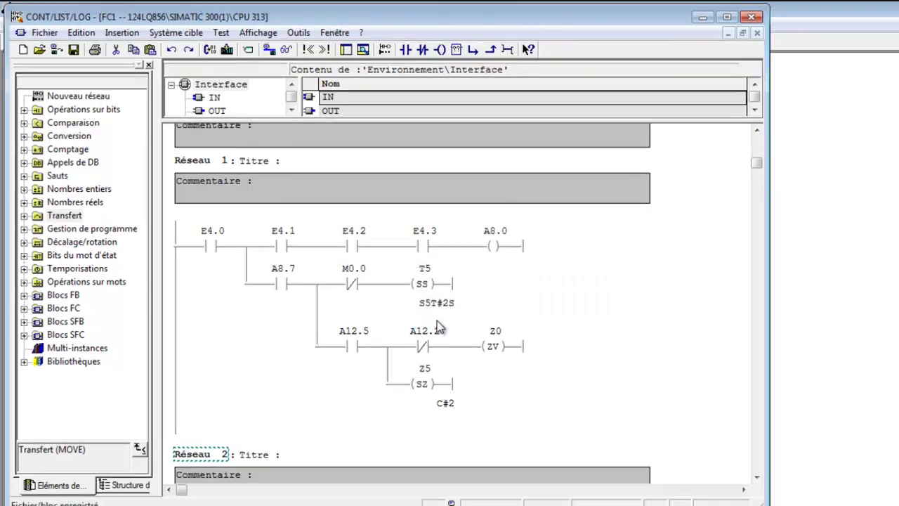
- Insert a call to FC1 in network 1 of OB1, then save and close the block
double_click(243, 61)
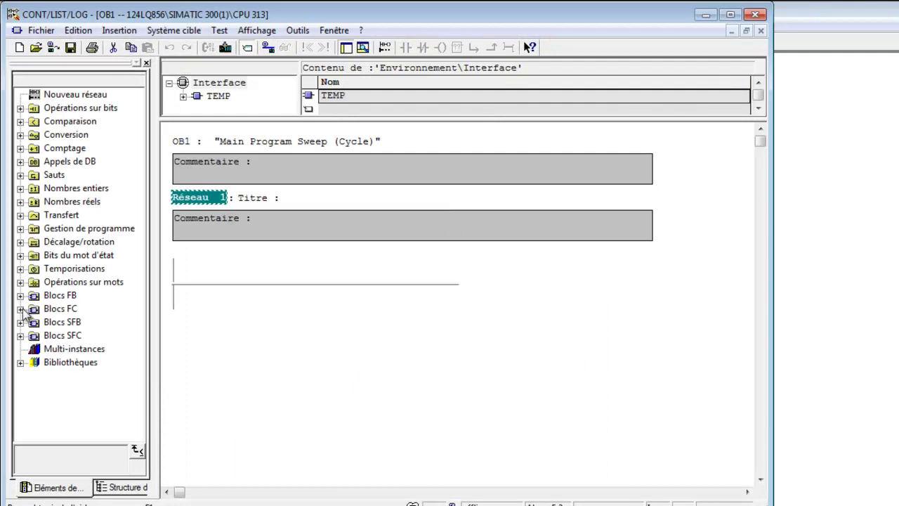
click(20, 310)
click(63, 322)
drag(255, 291, 258, 299)
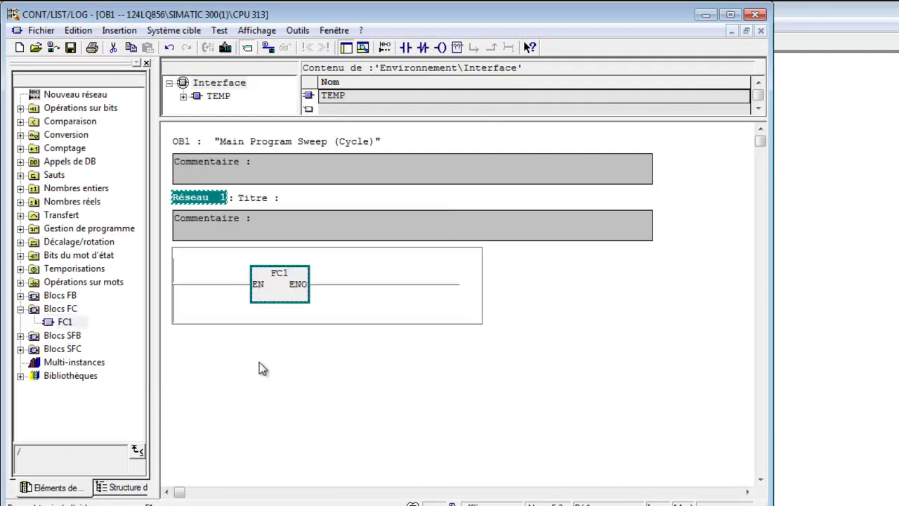
click(69, 55)
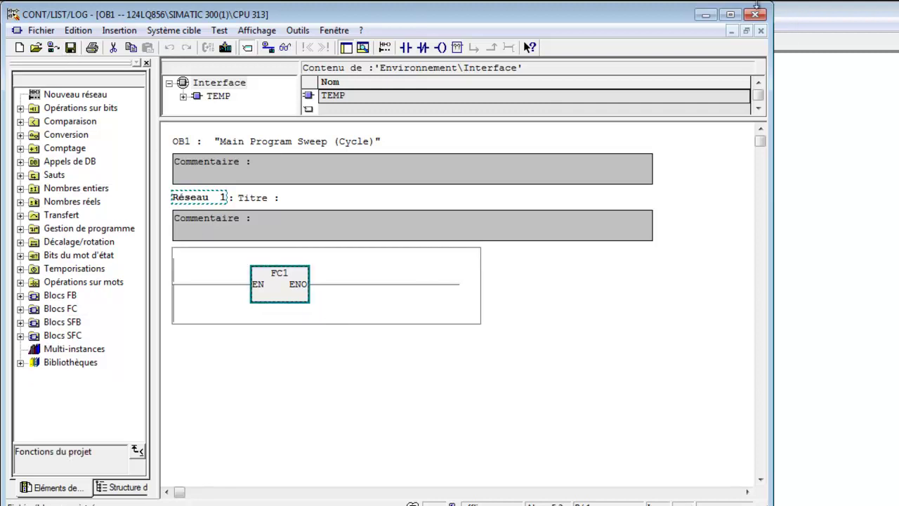
key(alt+F4)
- Download the Blocs folder to the CPU 313, overwriting all existing blocks and replacing the module's system data
click(102, 119)
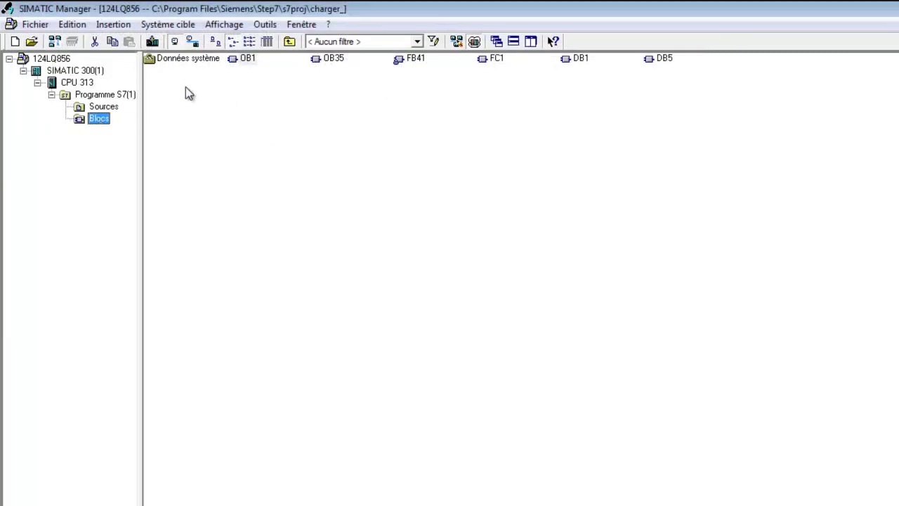
click(152, 41)
click(357, 321)
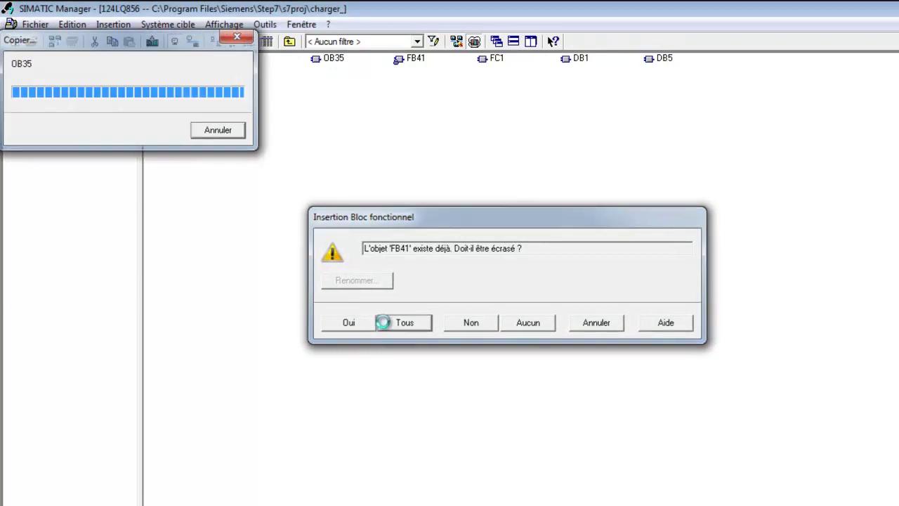
click(403, 321)
click(453, 306)
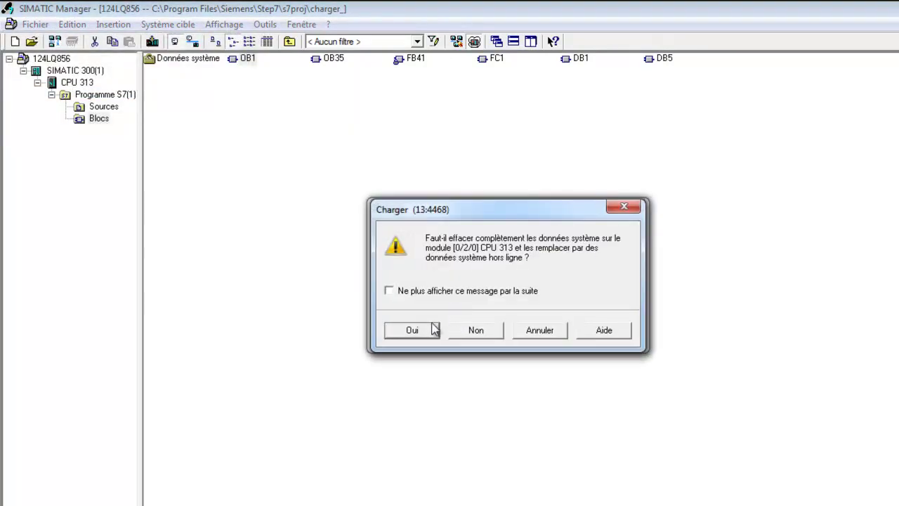
click(422, 333)
click(284, 121)
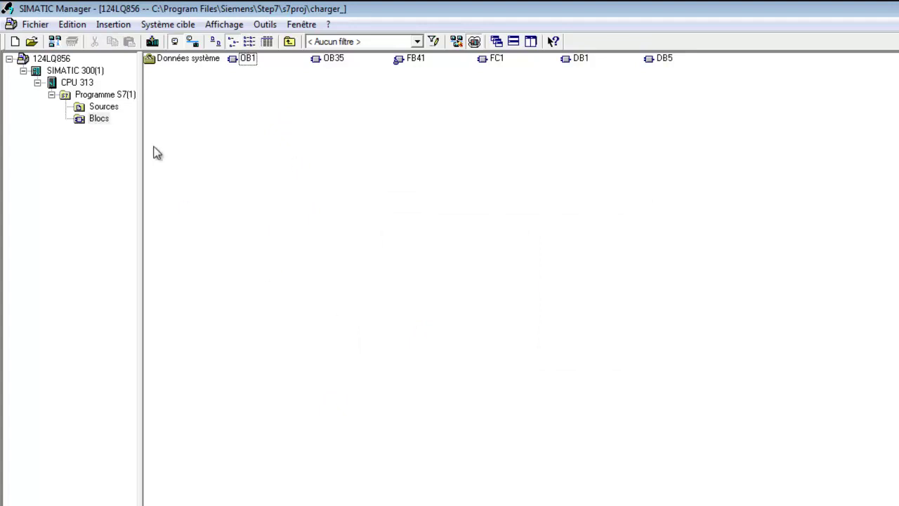
click(97, 119)
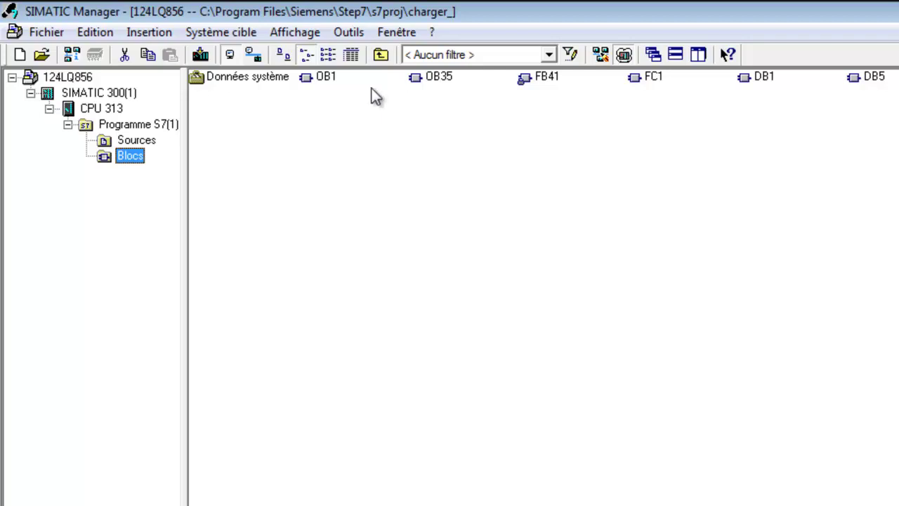
click(320, 80)
click(649, 78)
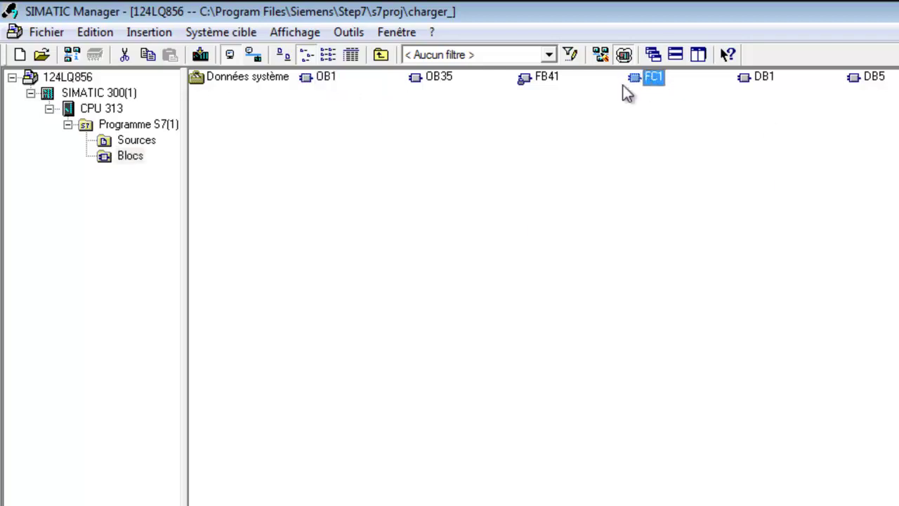
click(295, 32)
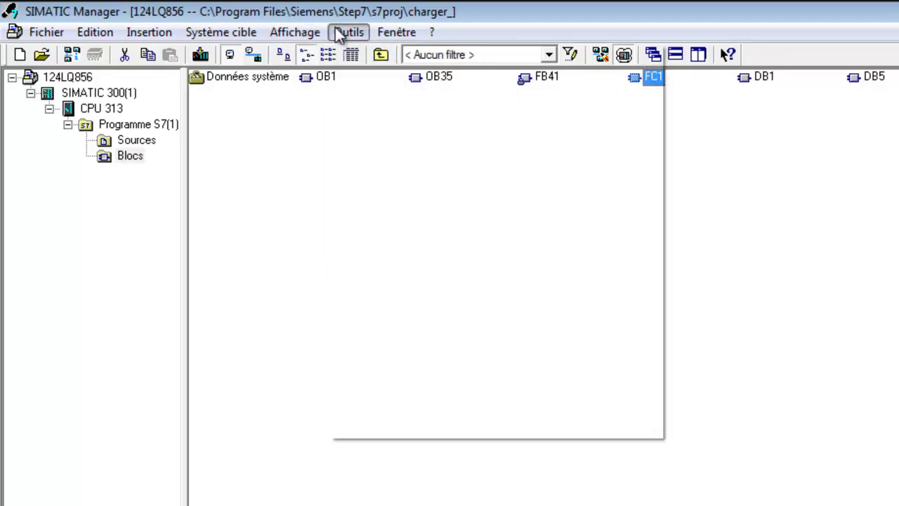
mouse_move(348, 32)
mouse_move(438, 275)
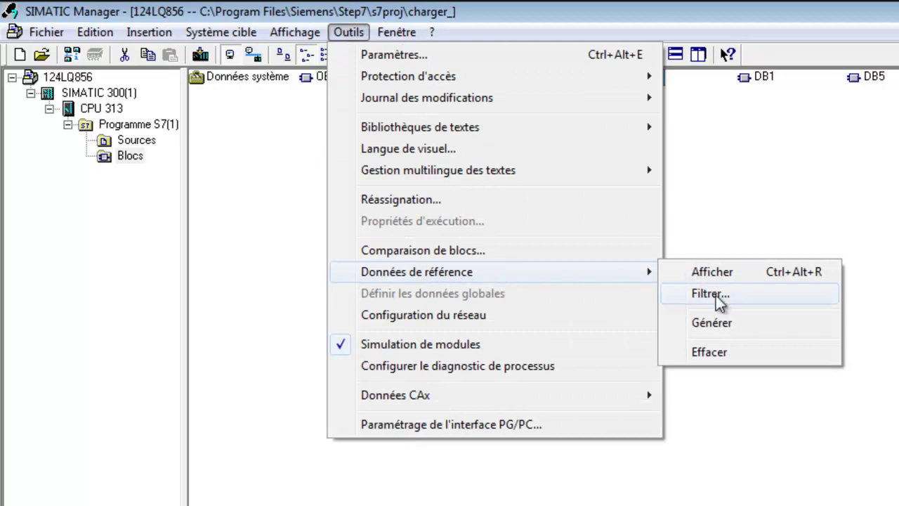
click(734, 188)
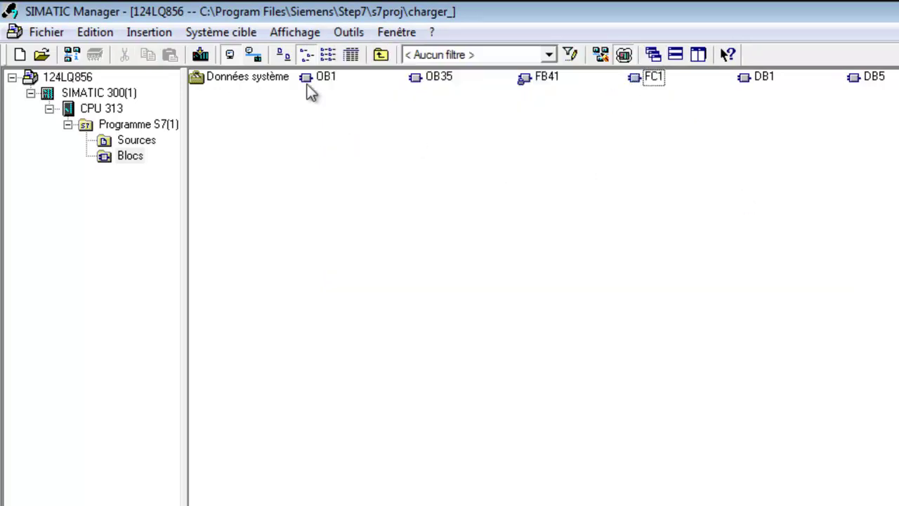
- Display the reference data of the Blocs folder, opening the cross-references (Références croisées) first
click(130, 157)
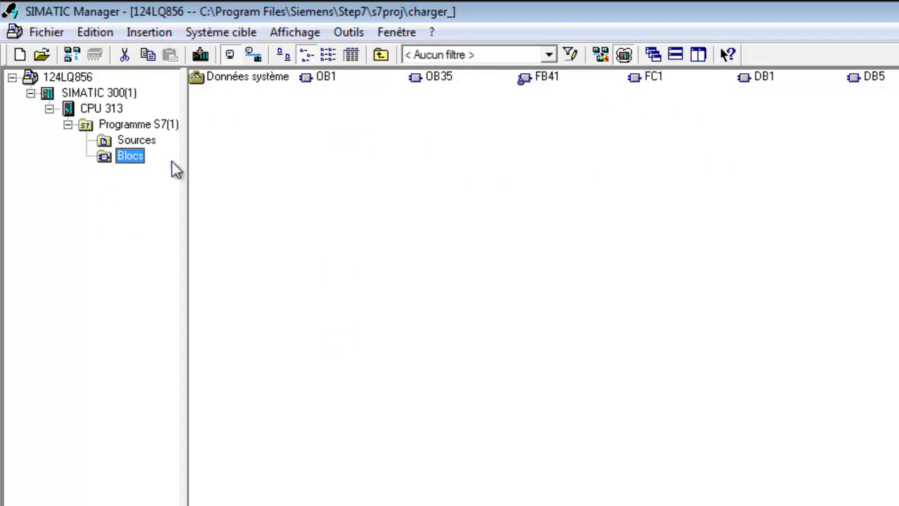
click(345, 32)
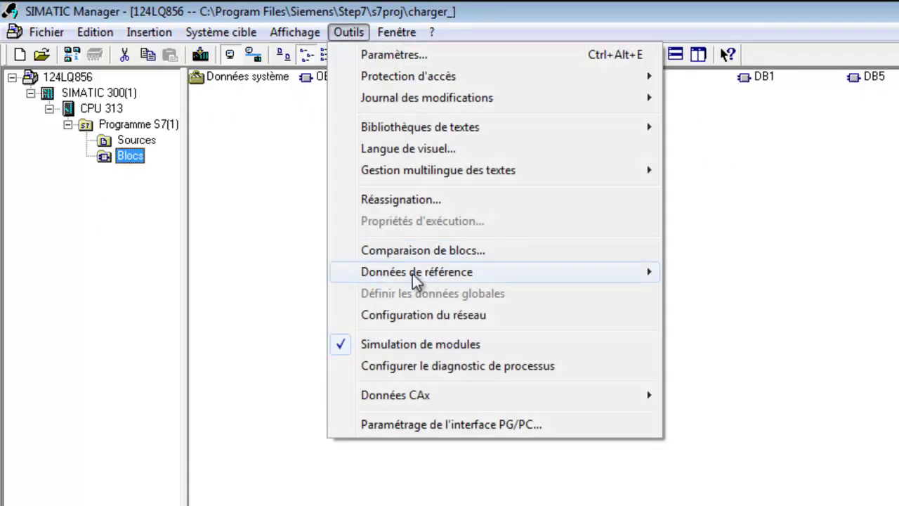
mouse_move(413, 274)
click(758, 275)
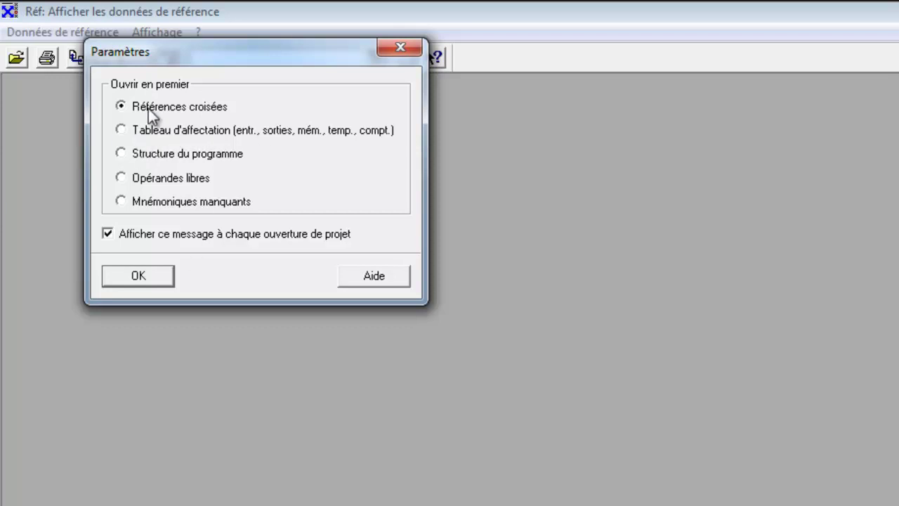
click(137, 274)
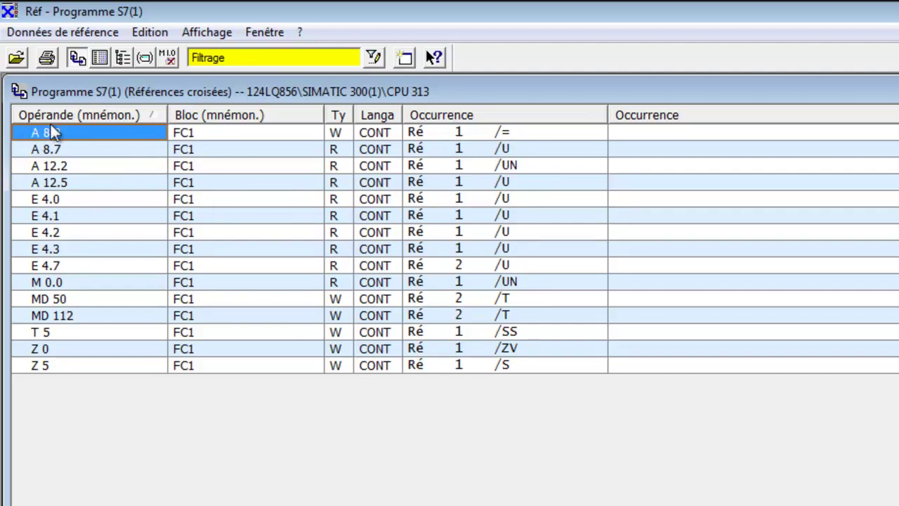
click(213, 31)
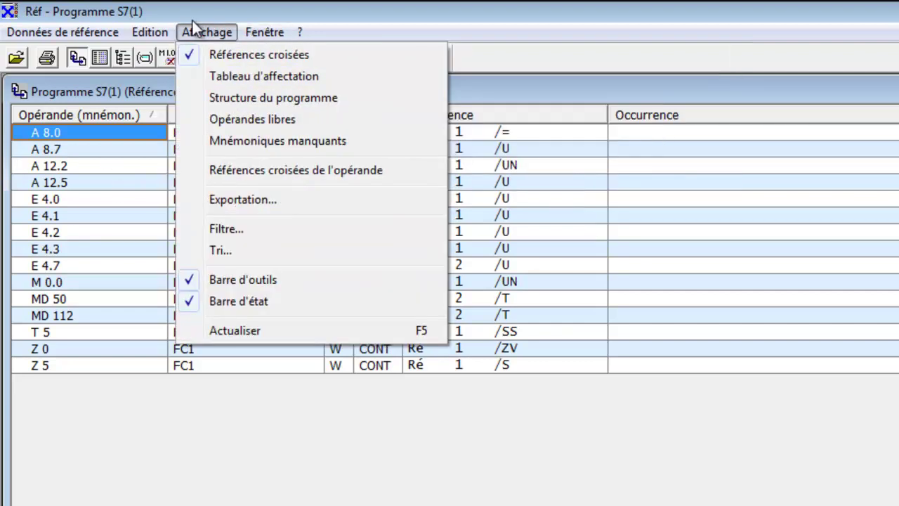
click(261, 7)
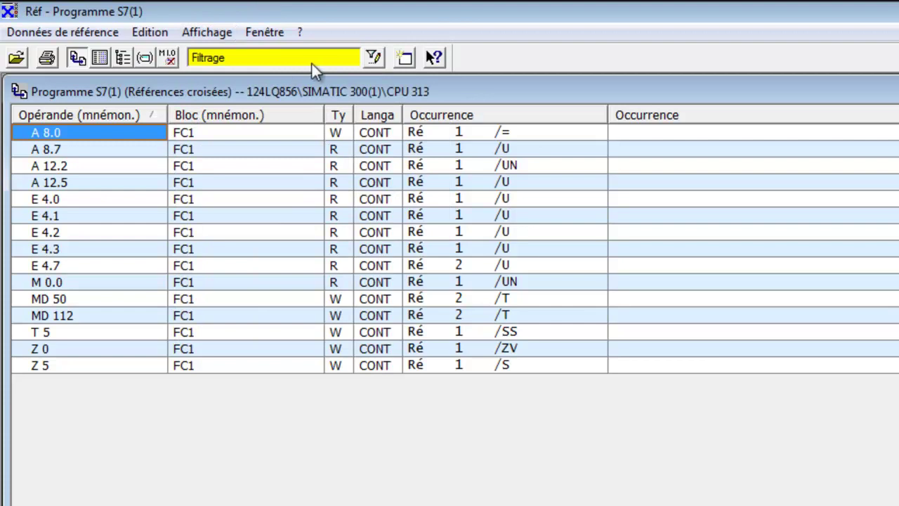
click(220, 31)
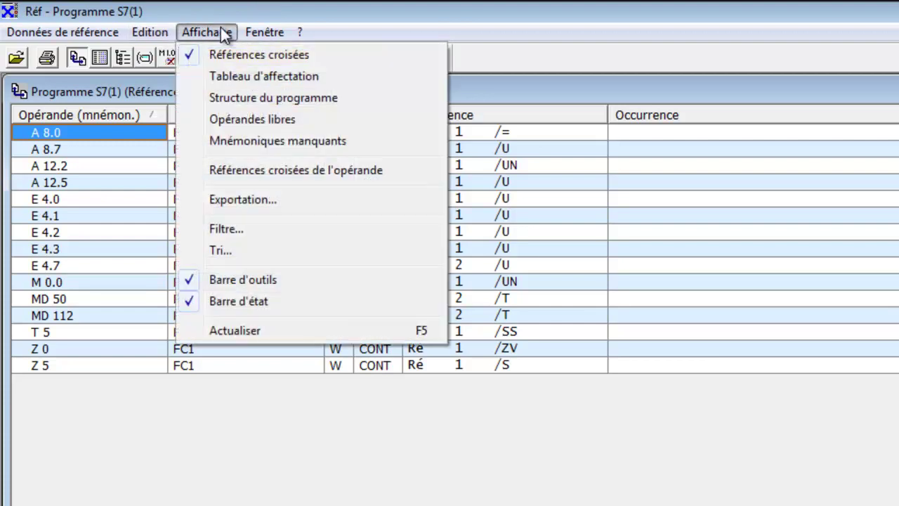
click(255, 235)
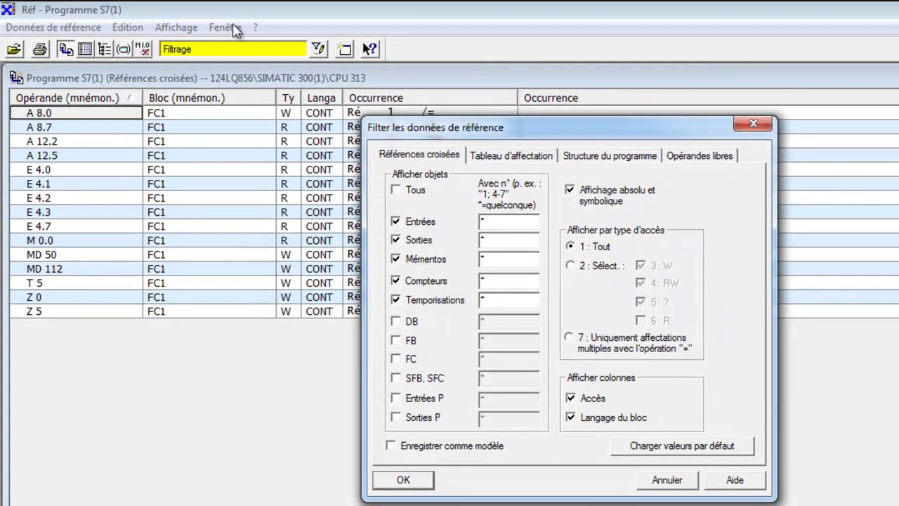
click(753, 124)
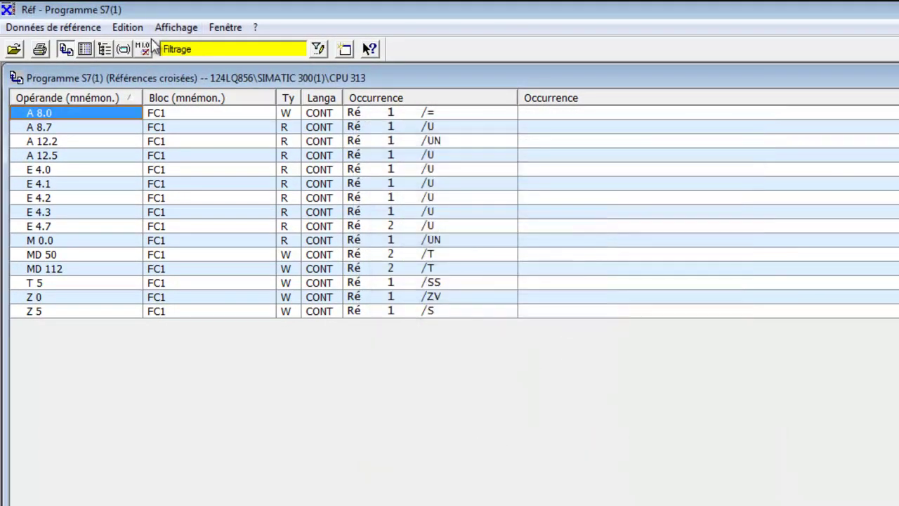
- Filter the cross-references to also show DB, FB, FC and SFB/SFC objects
click(174, 29)
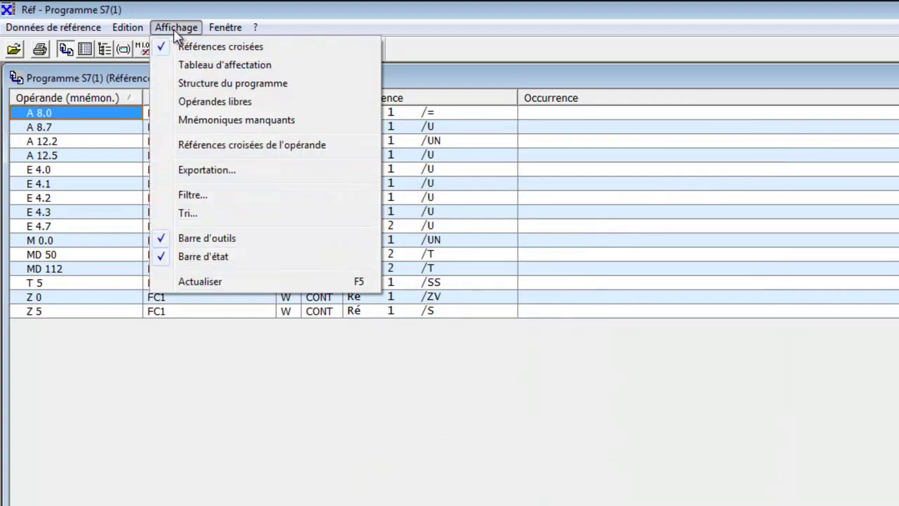
click(199, 196)
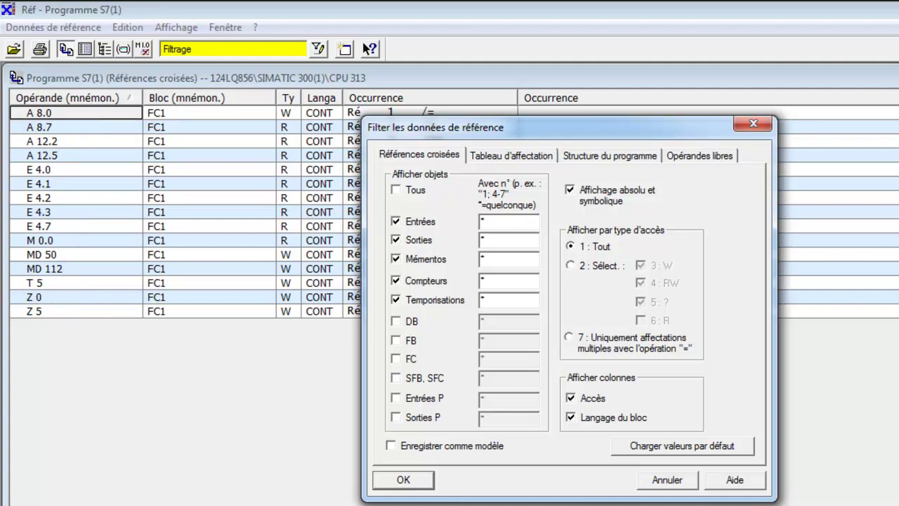
click(396, 322)
click(396, 358)
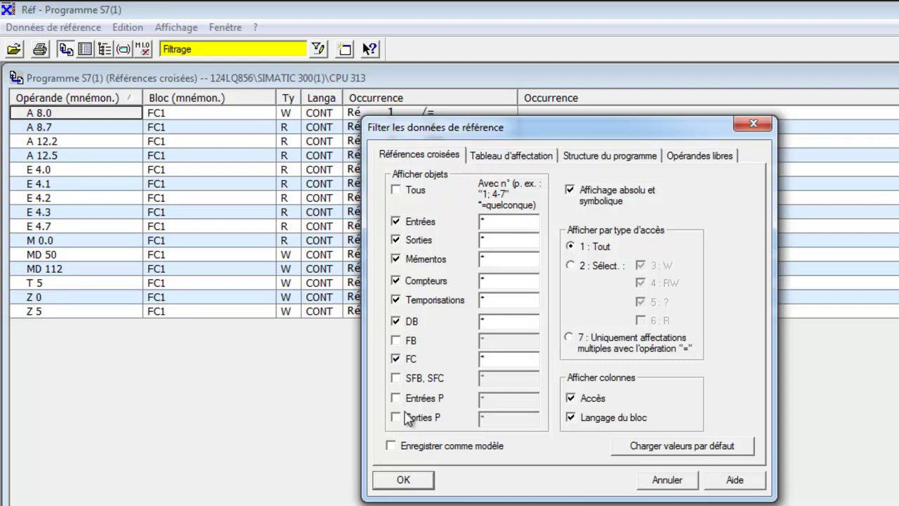
click(408, 340)
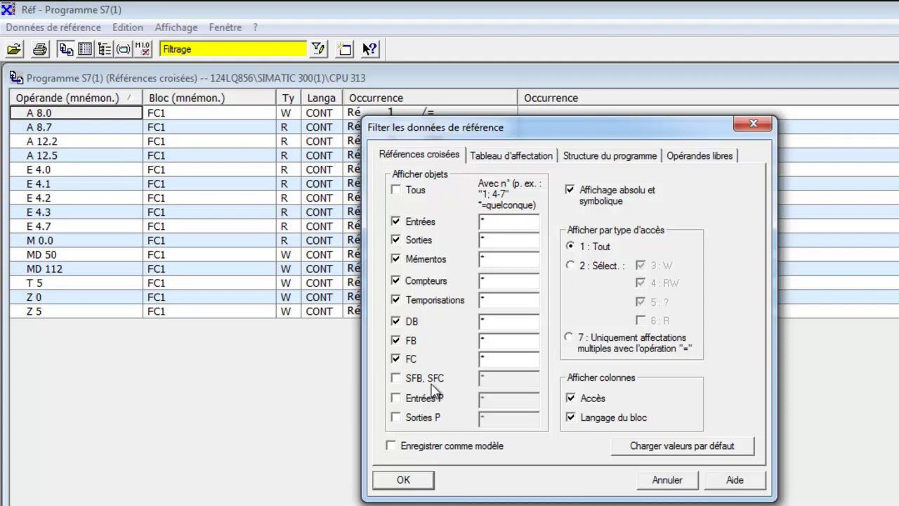
click(396, 378)
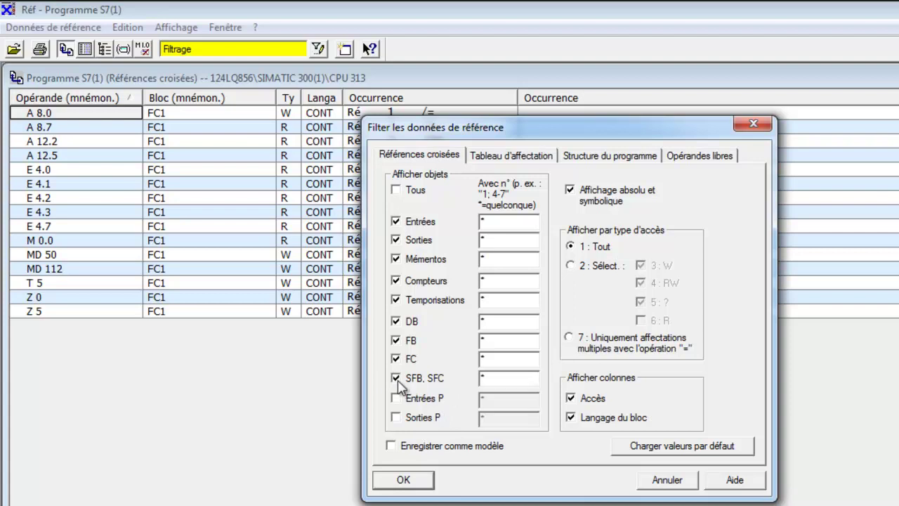
click(402, 480)
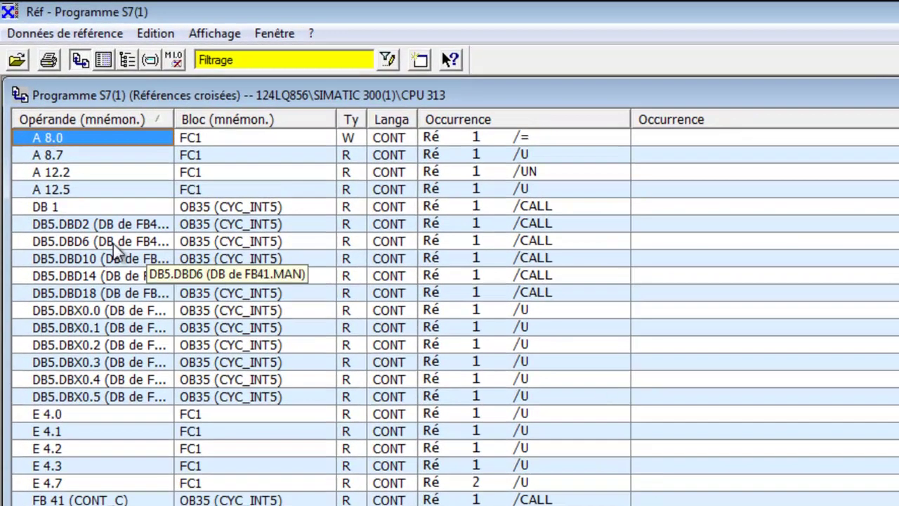
- Widen the Type, Langage and Opérande columns of the cross-reference list
click(53, 171)
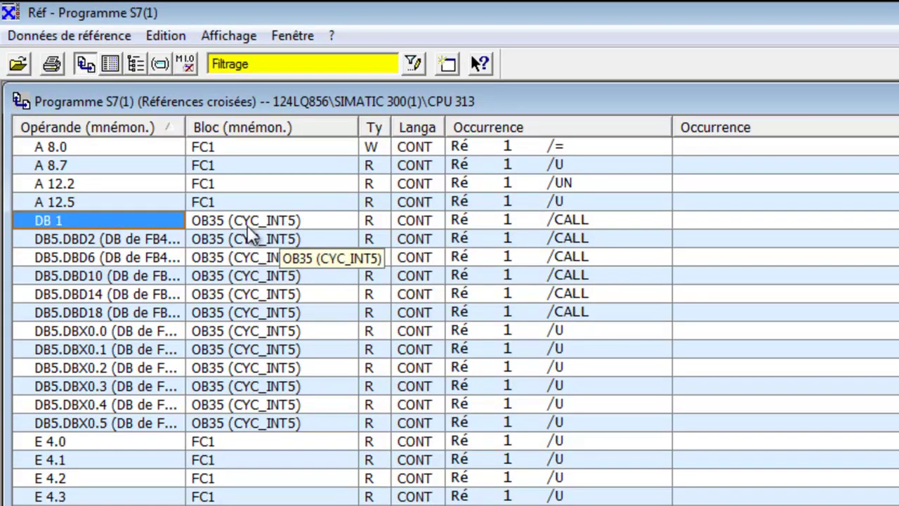
drag(392, 126, 534, 144)
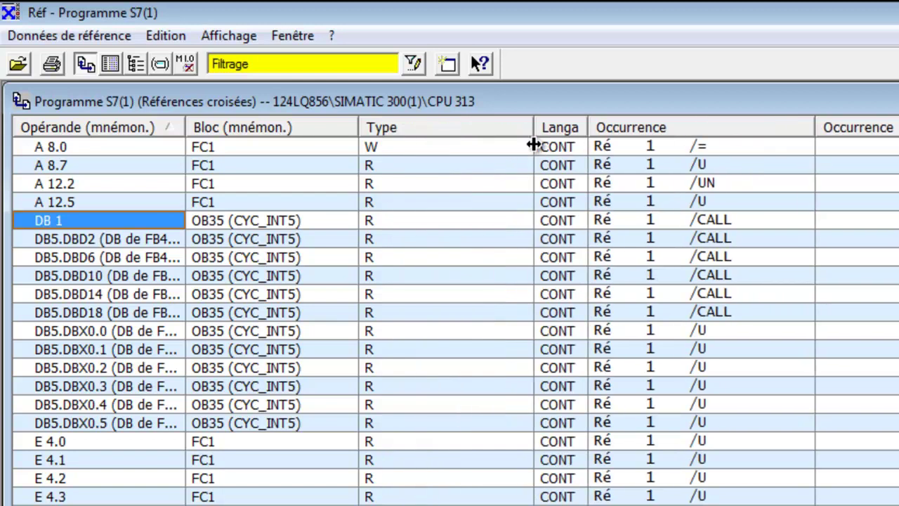
drag(588, 127, 676, 128)
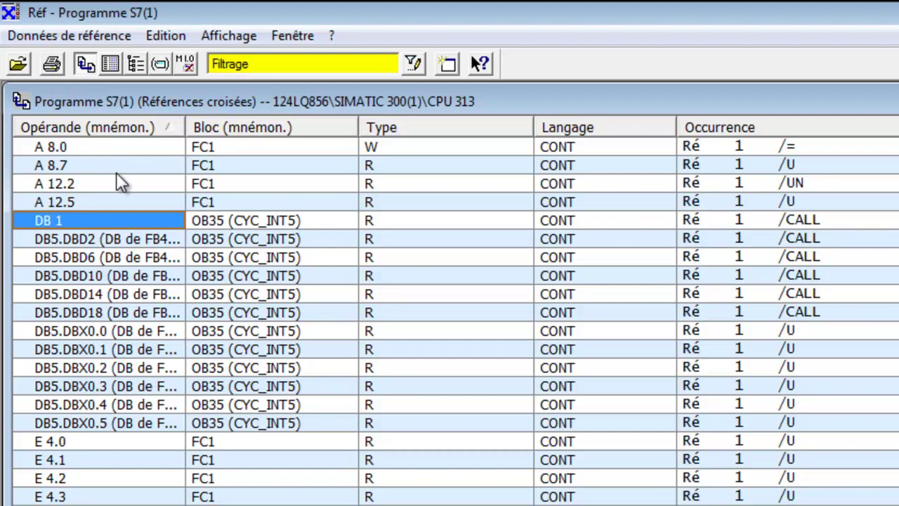
click(64, 156)
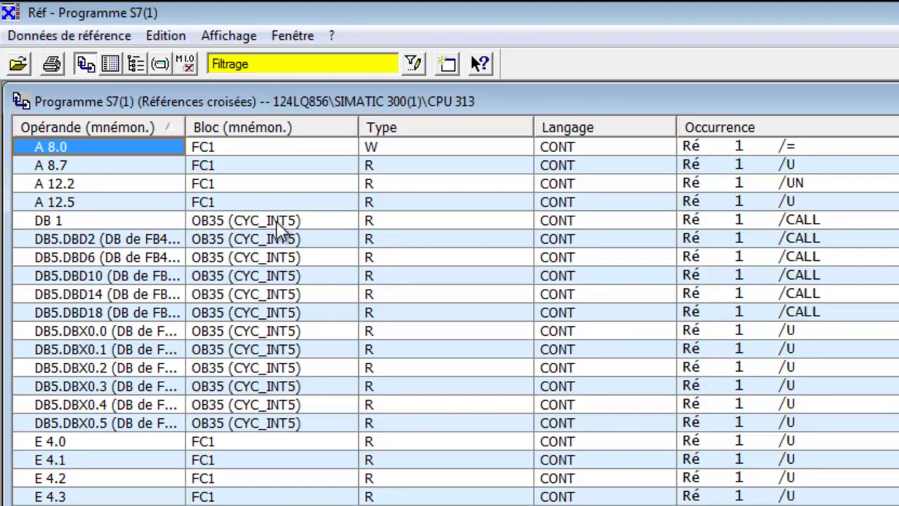
drag(185, 127, 260, 133)
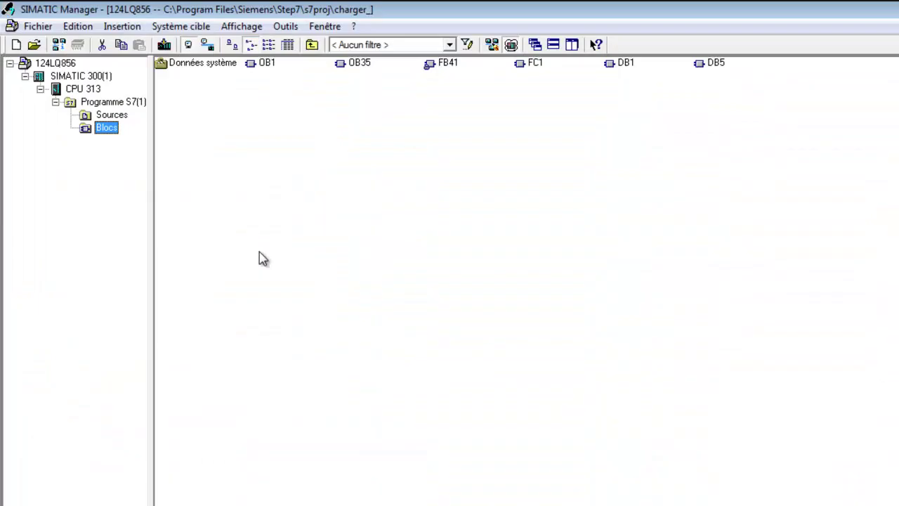
- Insert a new function FC2 with creation language CONT in the Blocs folder and open it for editing
right_click(400, 112)
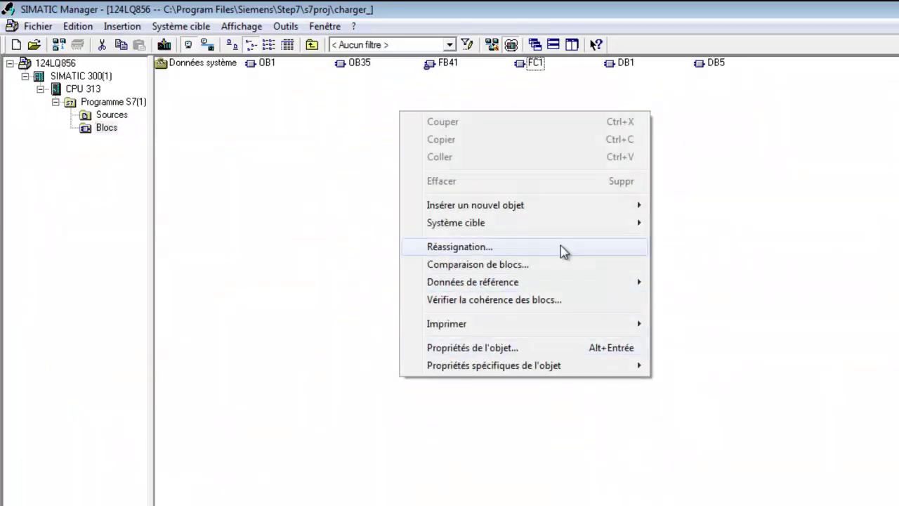
mouse_move(571, 207)
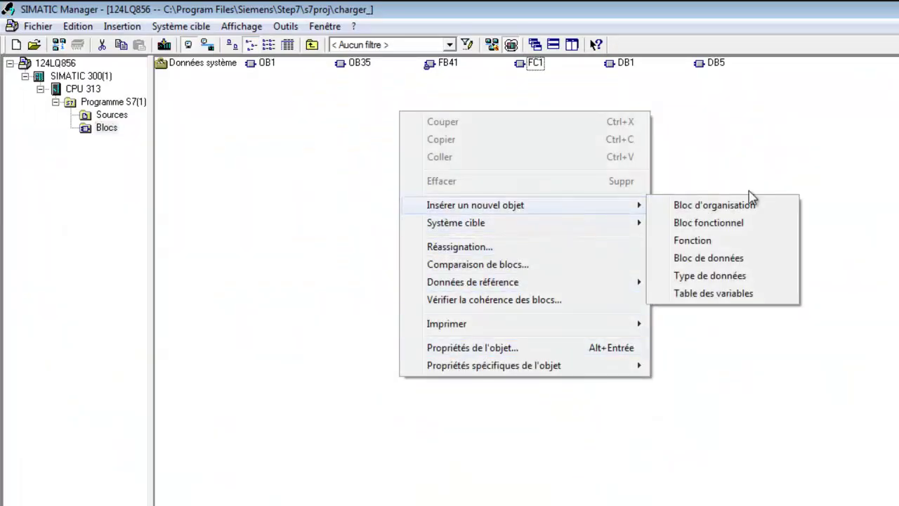
click(736, 240)
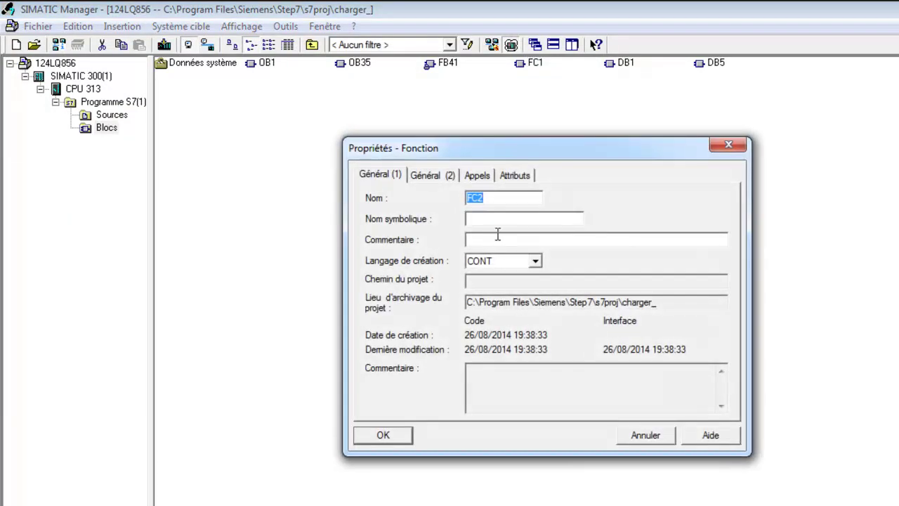
click(369, 432)
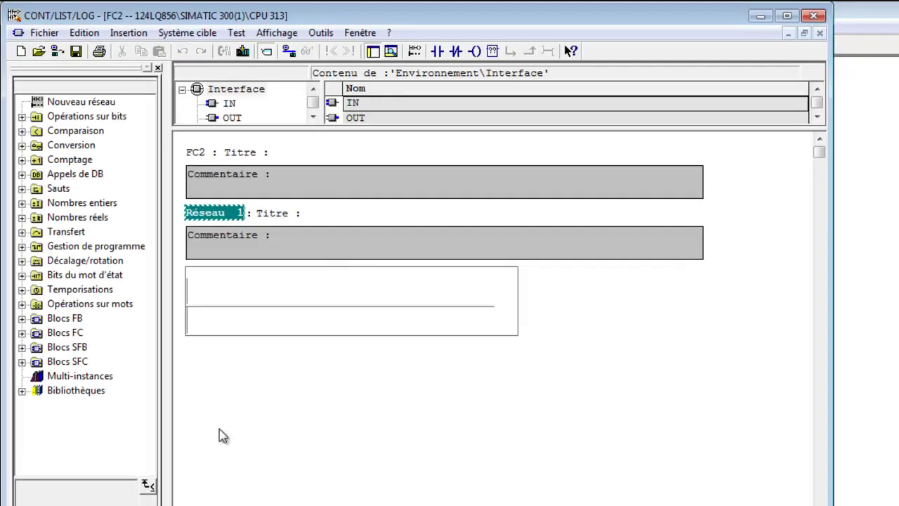
- Build the main rung of network 1 in FC2 with five normally open contacts in series and an output coil
click(230, 307)
click(437, 51)
click(437, 51)
click(437, 51)
click(437, 51)
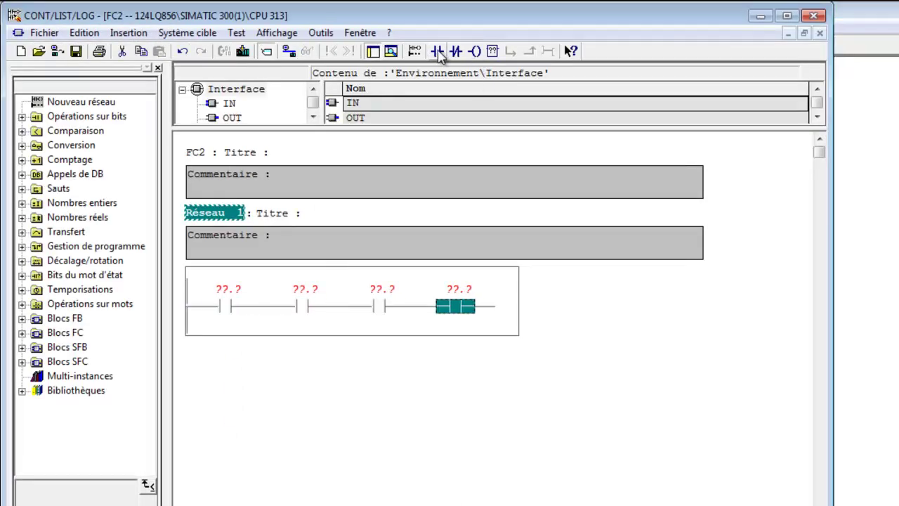
click(475, 51)
click(494, 314)
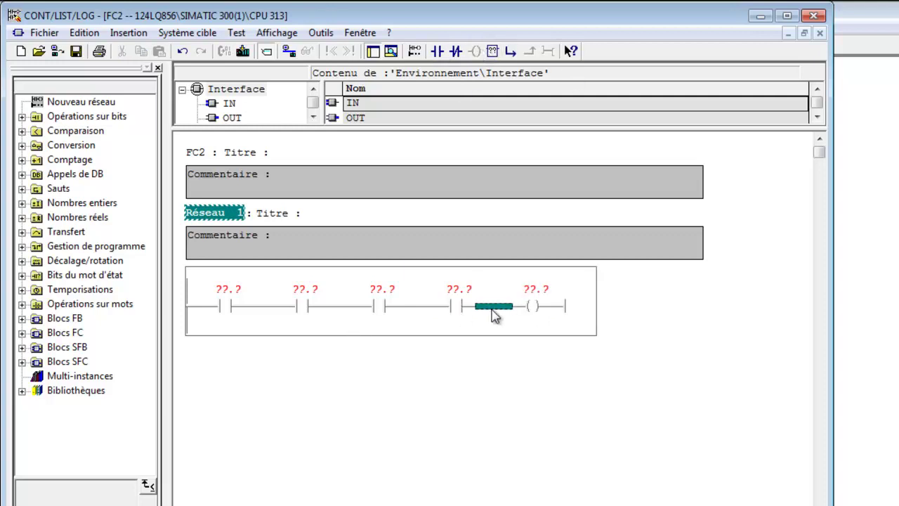
click(436, 51)
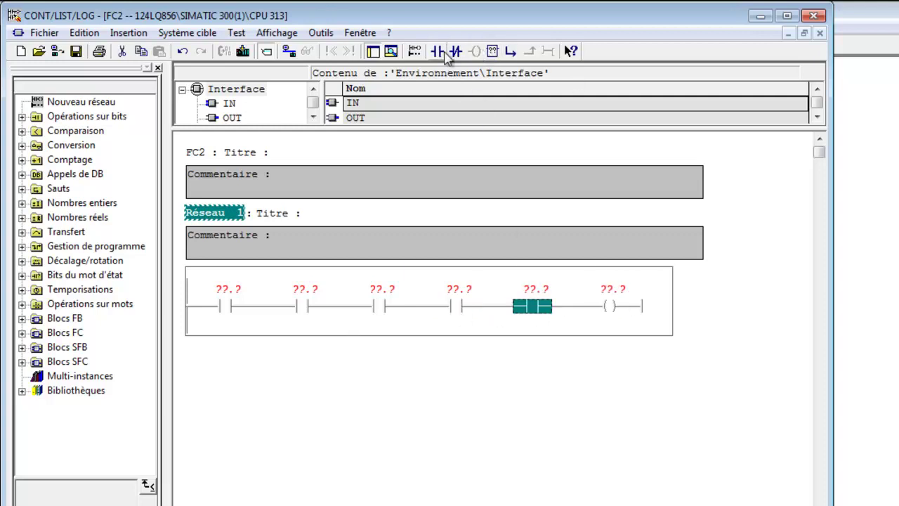
- Open a parallel branch after the main rung's first contact and add five normally open contacts and a coil
click(331, 313)
click(255, 313)
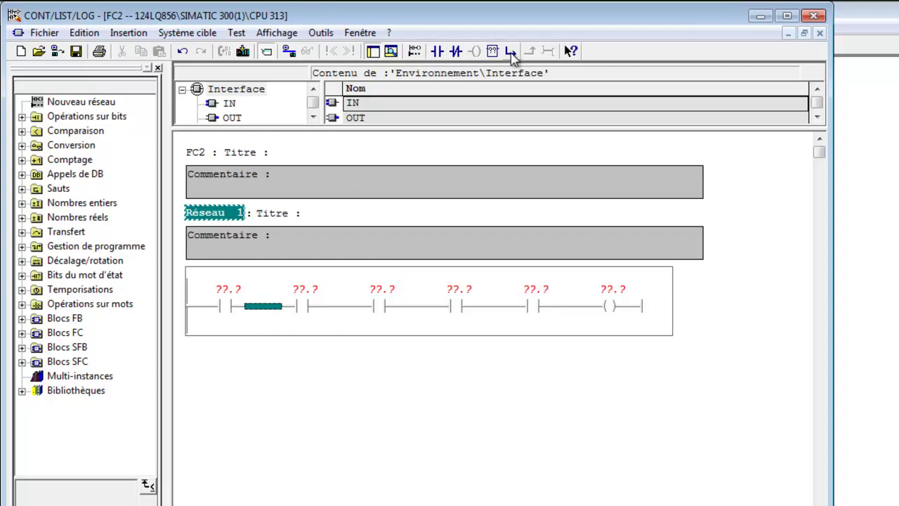
key(F8)
click(437, 51)
click(438, 52)
click(438, 52)
click(438, 52)
click(438, 52)
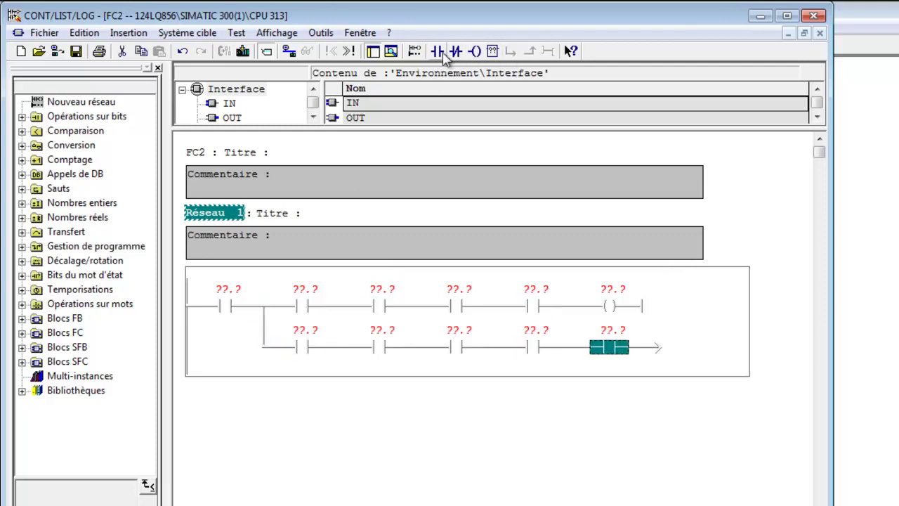
click(475, 51)
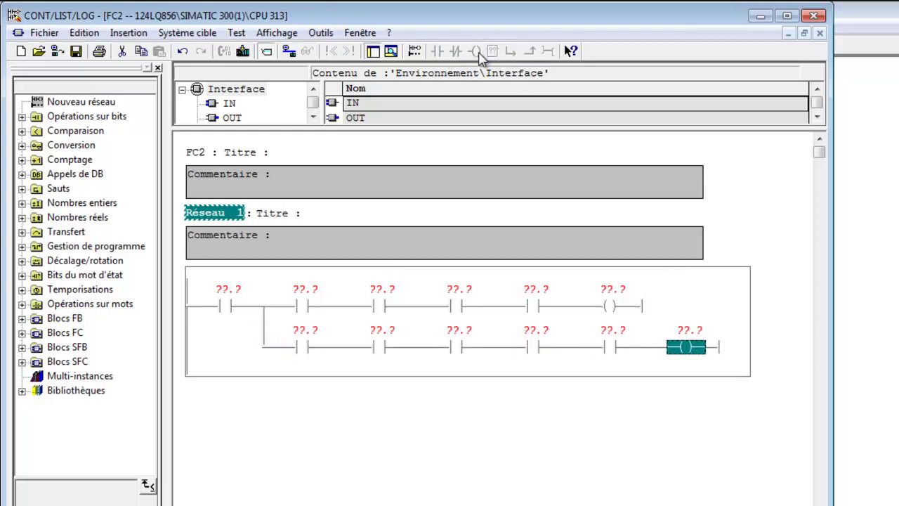
- Branch off after the second row's first contact with a normally closed, three normally open and another normally closed contact, ending in a coil
click(332, 347)
click(511, 51)
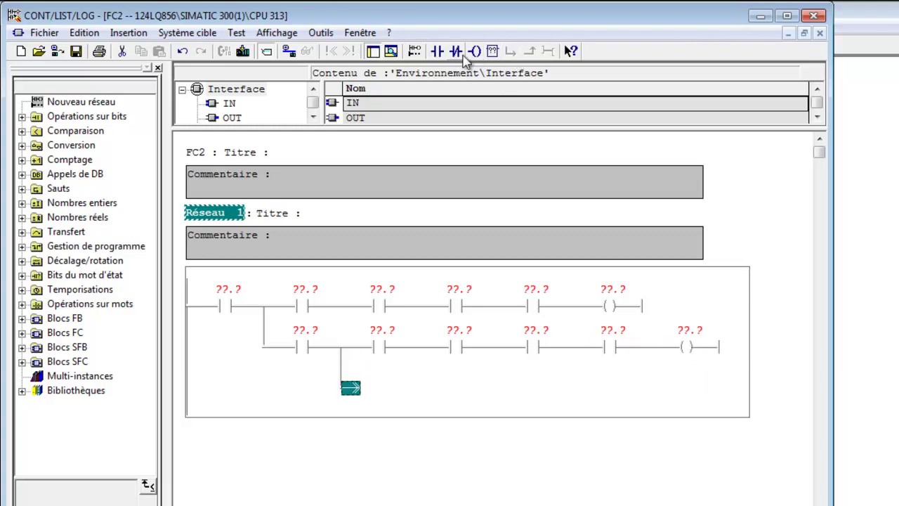
click(460, 53)
click(435, 52)
click(436, 52)
click(437, 51)
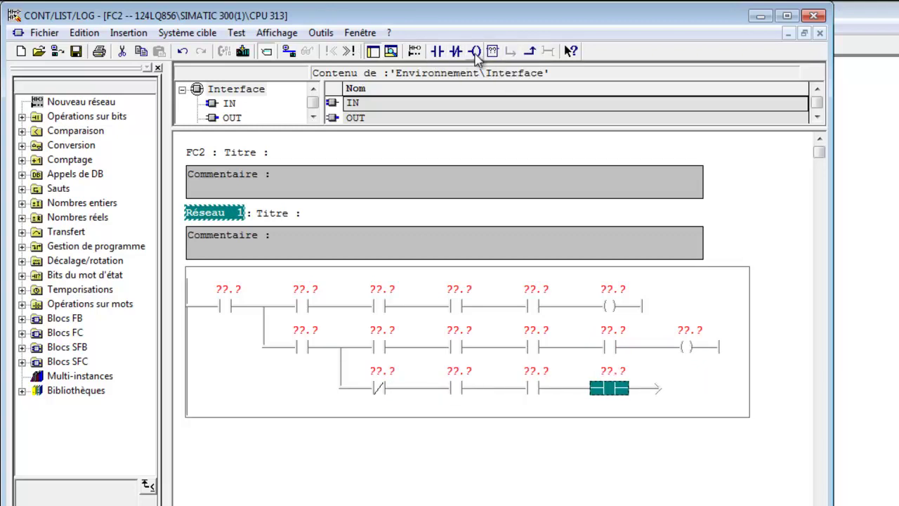
click(456, 52)
click(478, 52)
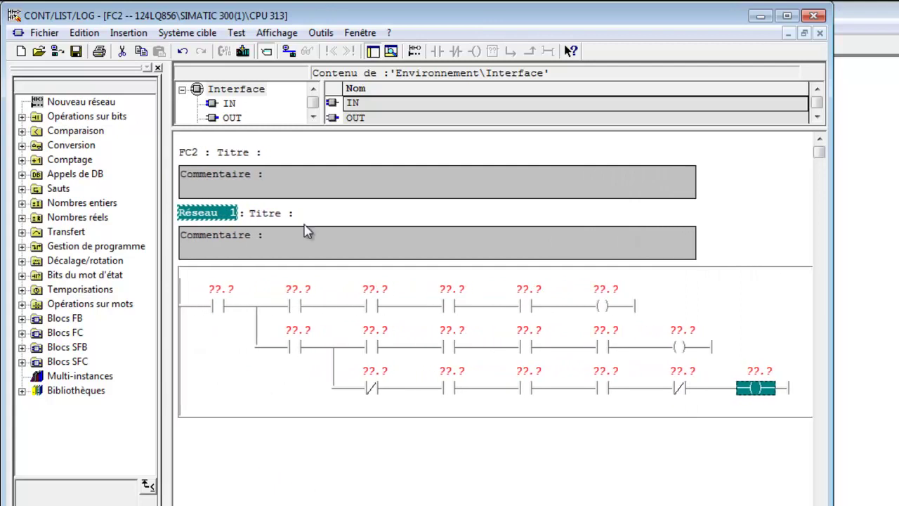
- Assign addresses E4.4, E4.5, E4.6 and E4.7 to the first four contacts of the main rung
click(212, 290)
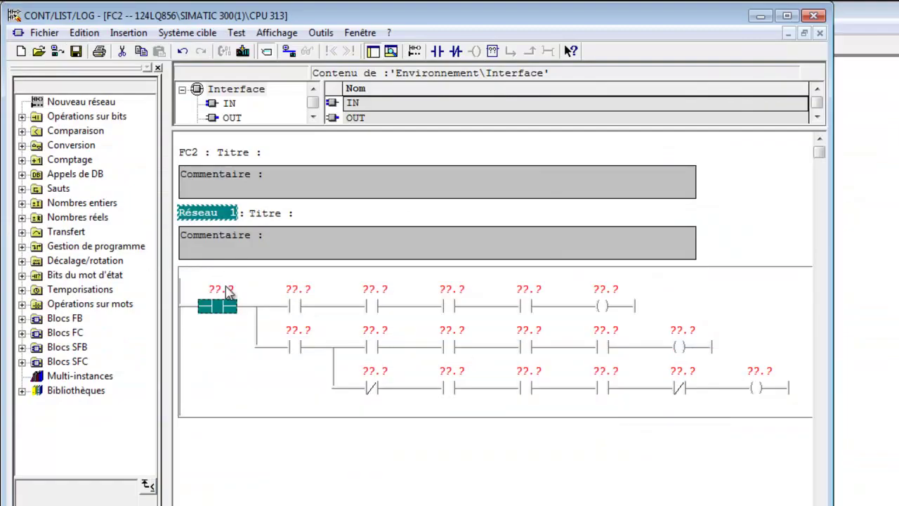
click(224, 290)
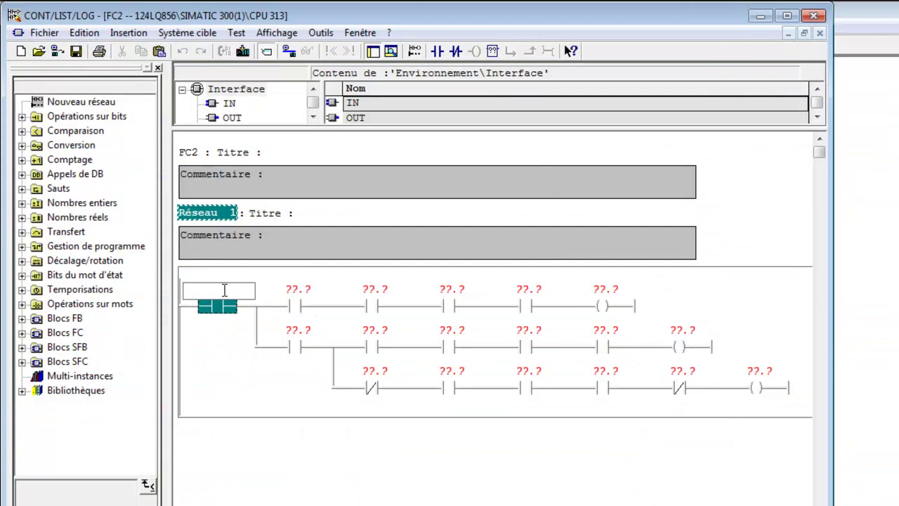
text(e4)
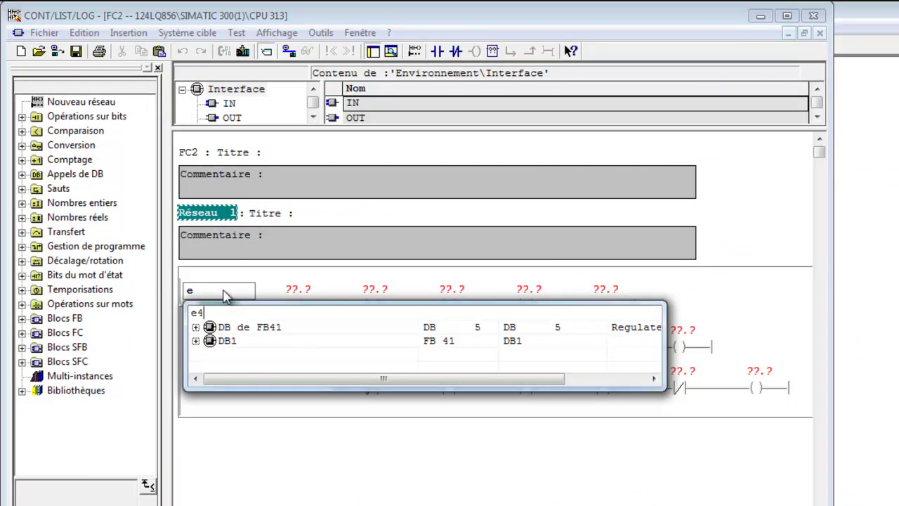
text(.4)
key(Return)
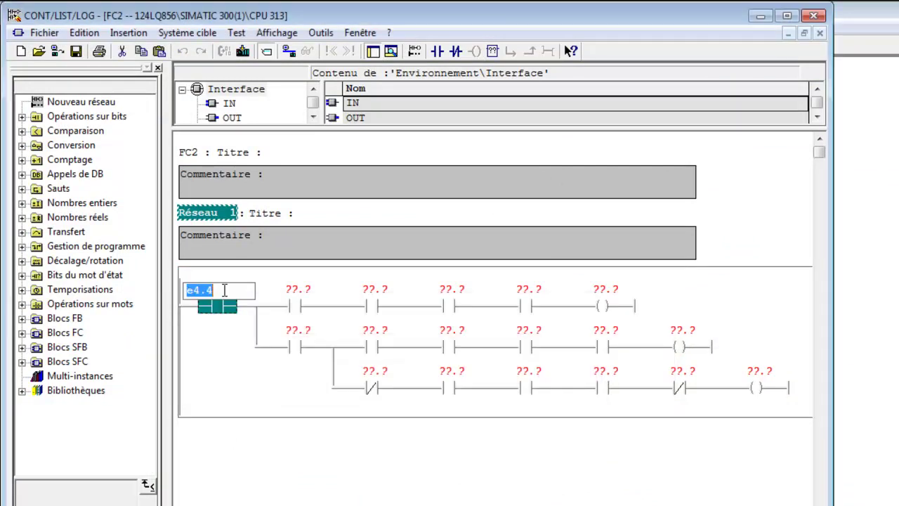
text(e4.5)
key(Return)
text(e4.6)
key(Return)
text(e4.7)
key(Return)
- Assign address E4.0 to the main rung's fifth contact and E4.1 to its coil
text(e)
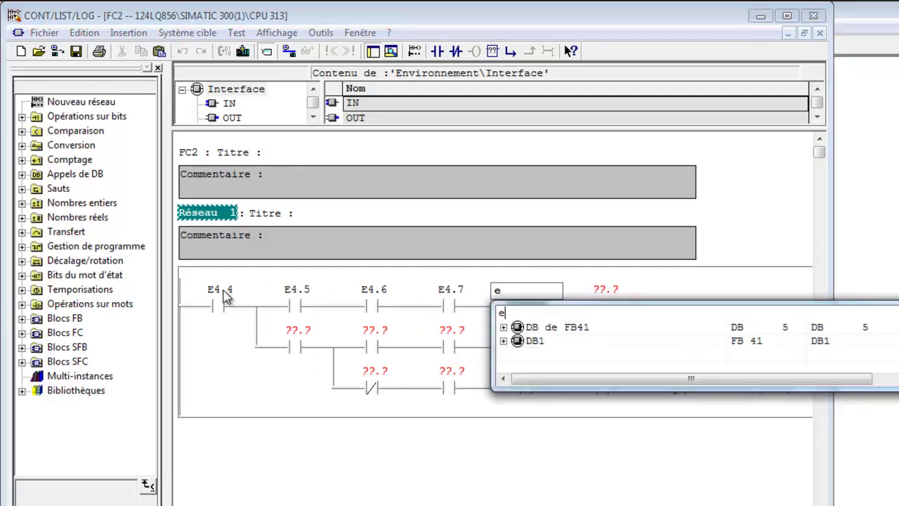
text(4.0)
key(Return)
text(e)
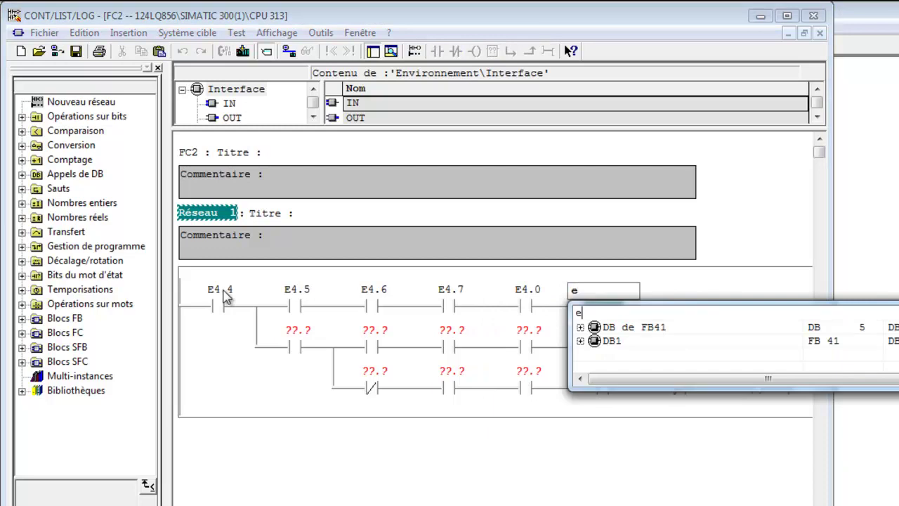
text(4.1)
key(Return)
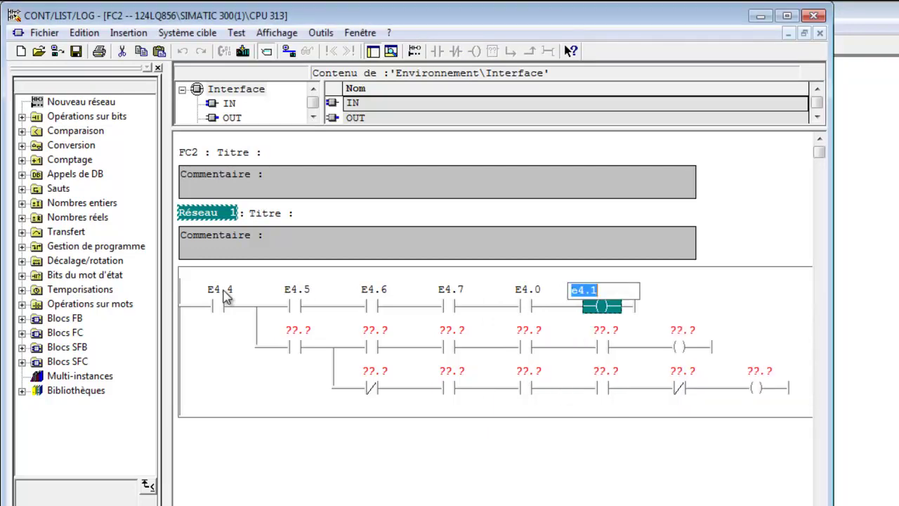
- Assign addresses M12.0, M88.4 and M50.6 to the first three contacts of the second row
text(m)
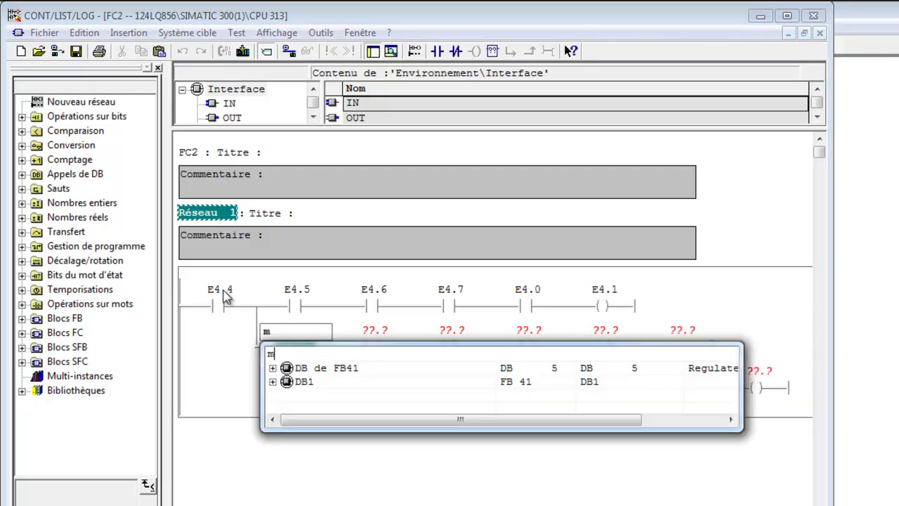
text(12.0)
key(Return)
text(m)
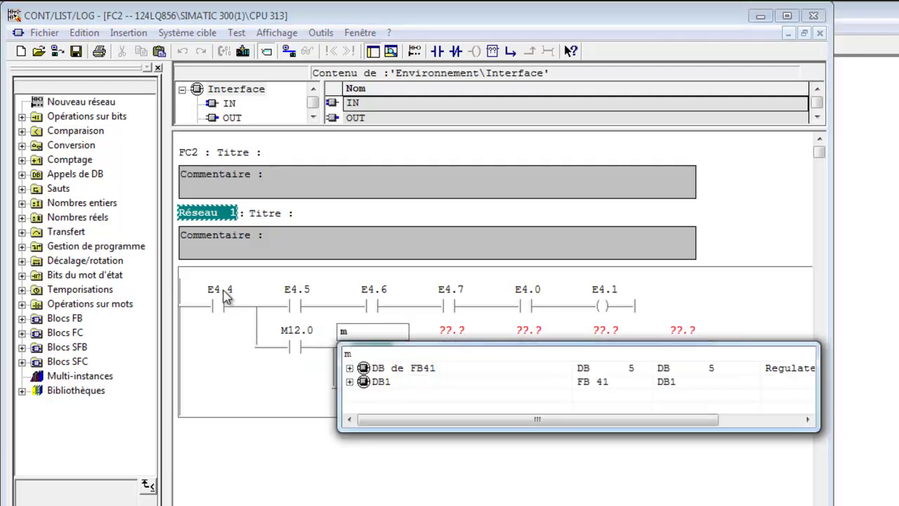
text(88.4)
key(Return)
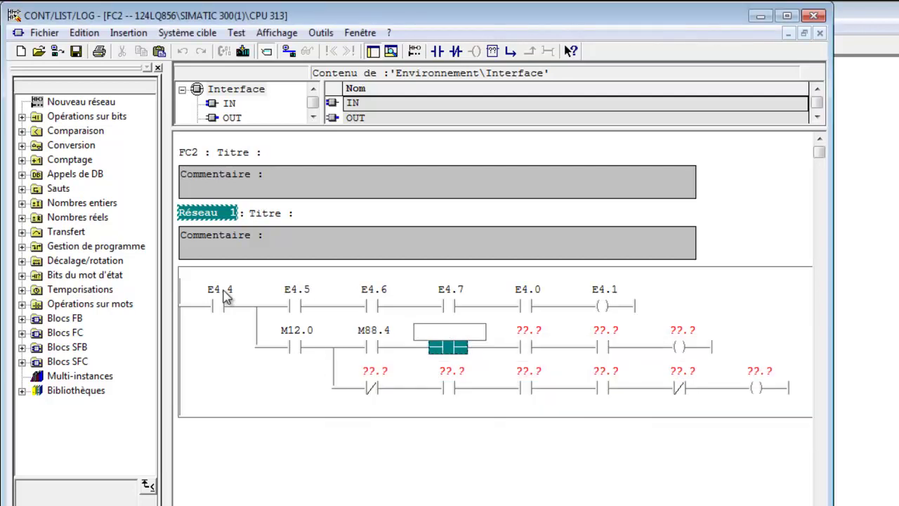
text(m50.6)
key(Return)
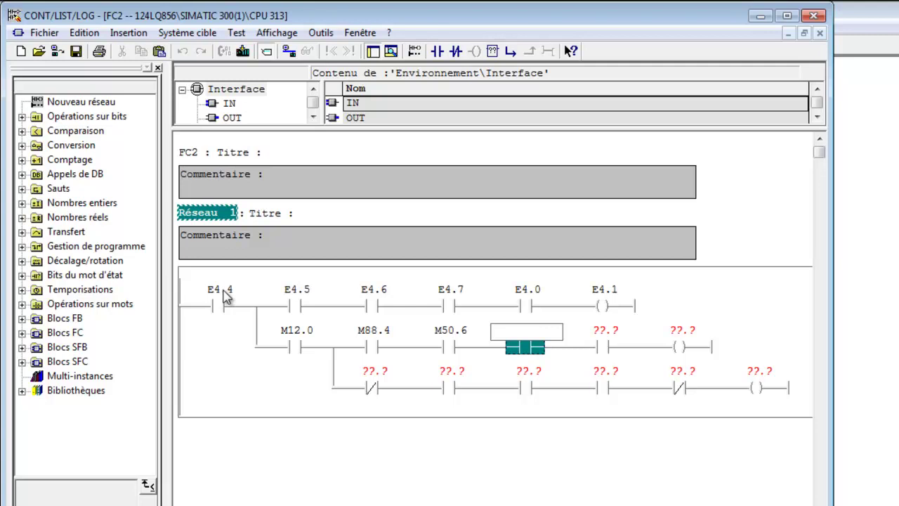
- Assign addresses M0.5 and M40.7 to the second row's last two contacts and M80.0 to its coil
text(m)
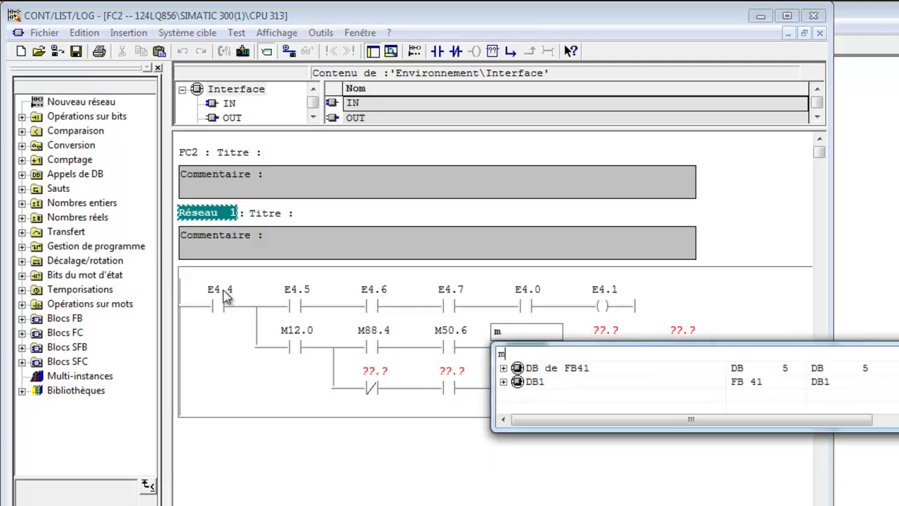
text(0.5)
key(Return)
text(m40.7)
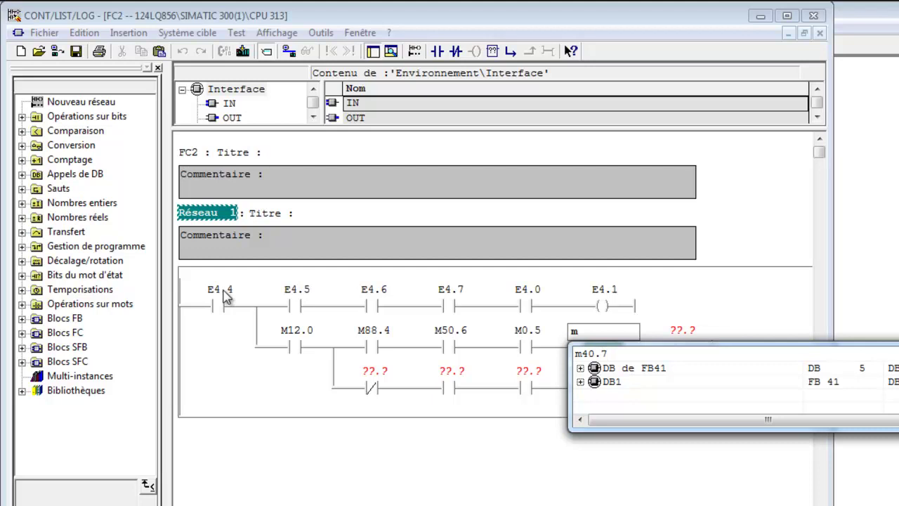
key(Return)
text(m80.0)
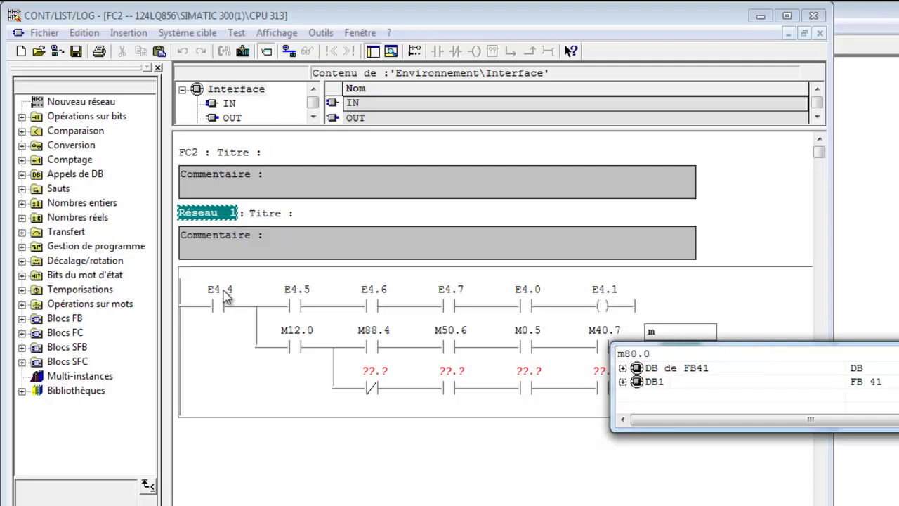
key(Return)
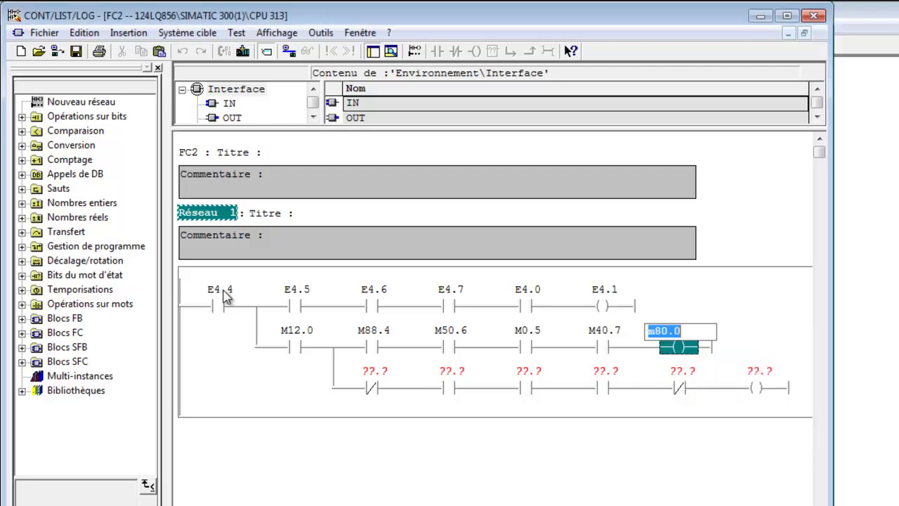
key(Return)
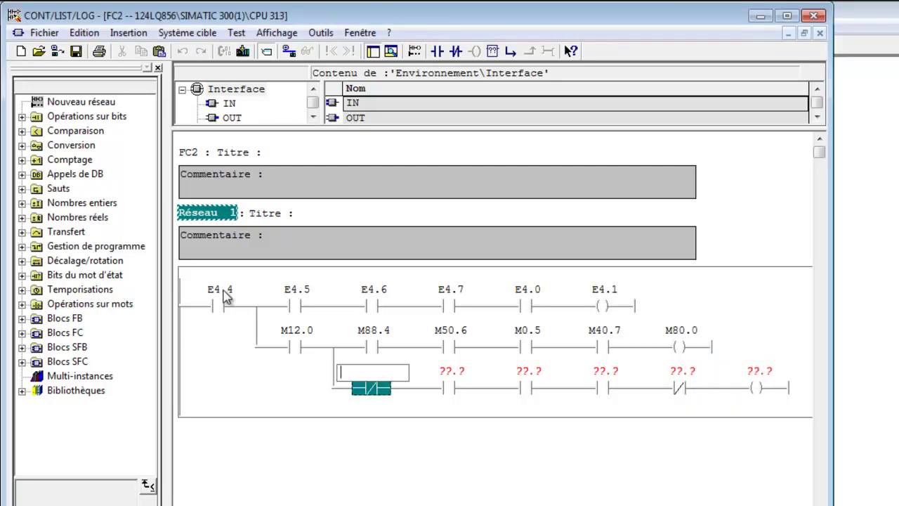
- Assign address A12.5 to the third row's coil and A12.0 to its first normally closed contact
click(762, 368)
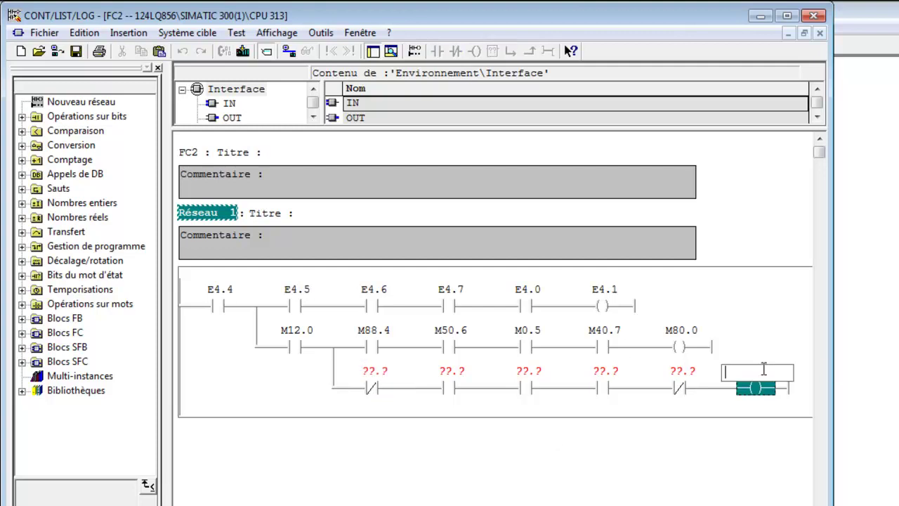
text(a)
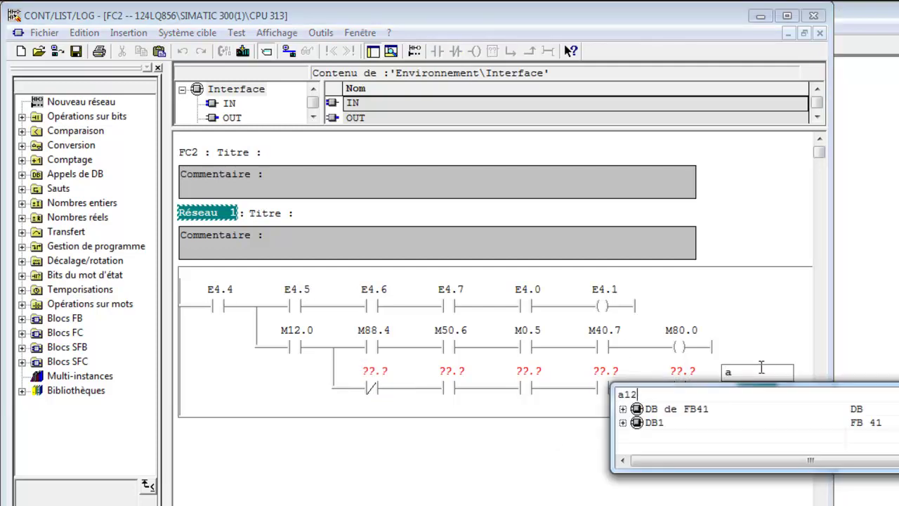
text(12.5)
key(Return)
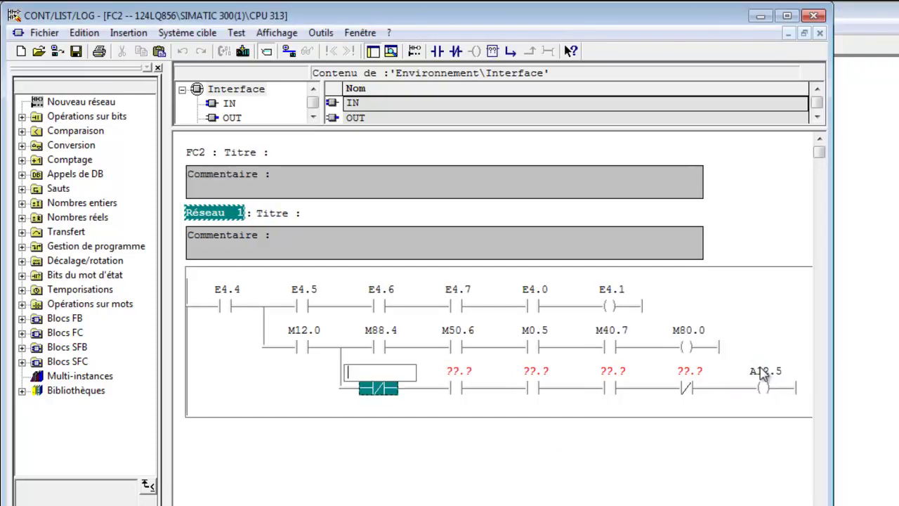
text(a12.0)
key(Return)
- Assign addresses A12.2, A12.3 and A12.7 to the three normally open contacts of the third row
text(a)
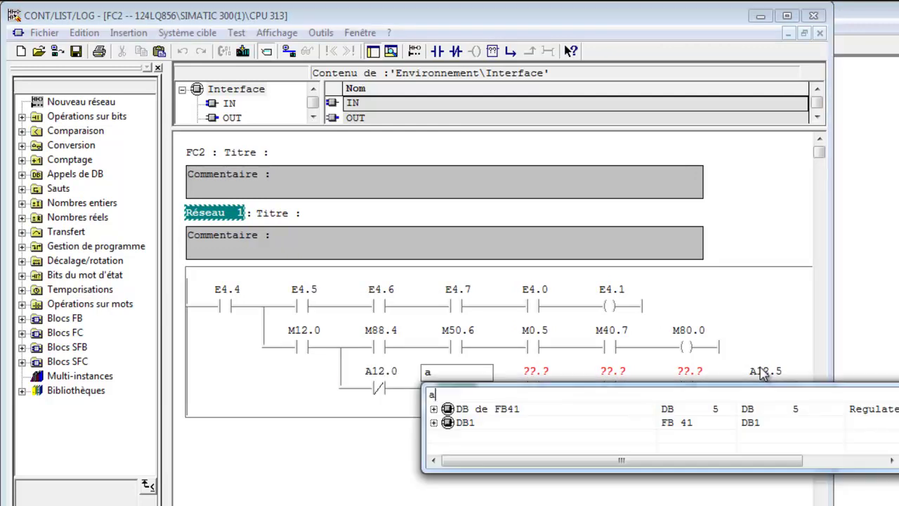
text(12.2)
key(Return)
text(a)
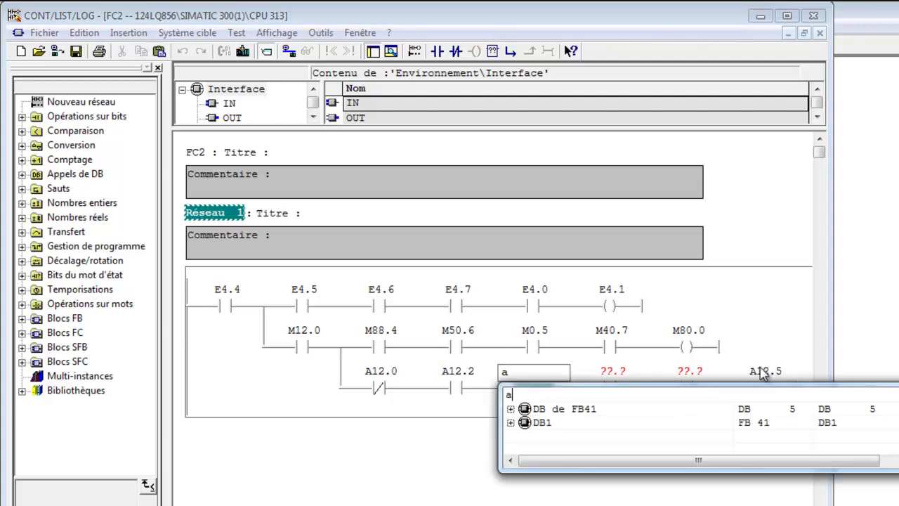
text(12.3)
key(Return)
text(a)
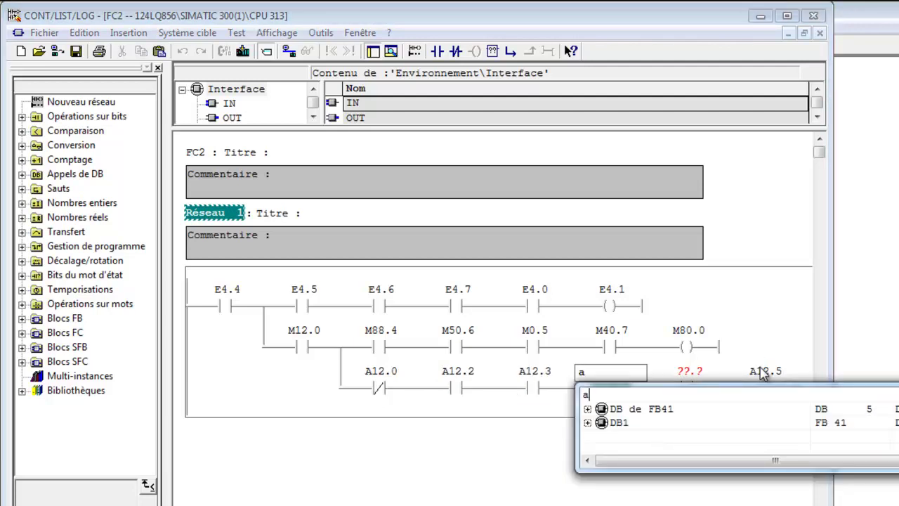
text(12.7)
key(Return)
- Assign address A12.1 to the third row's last normally closed contact, then save and close block FC2
text(a12.)
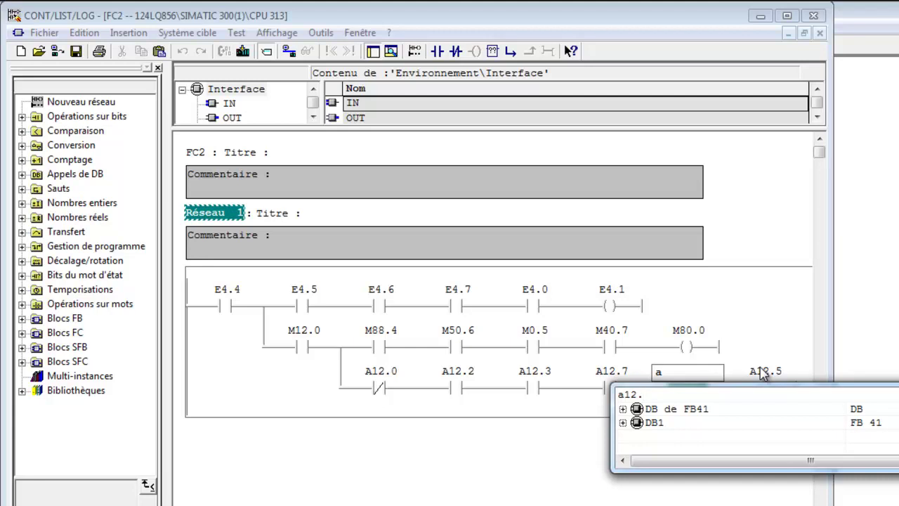
key(Return)
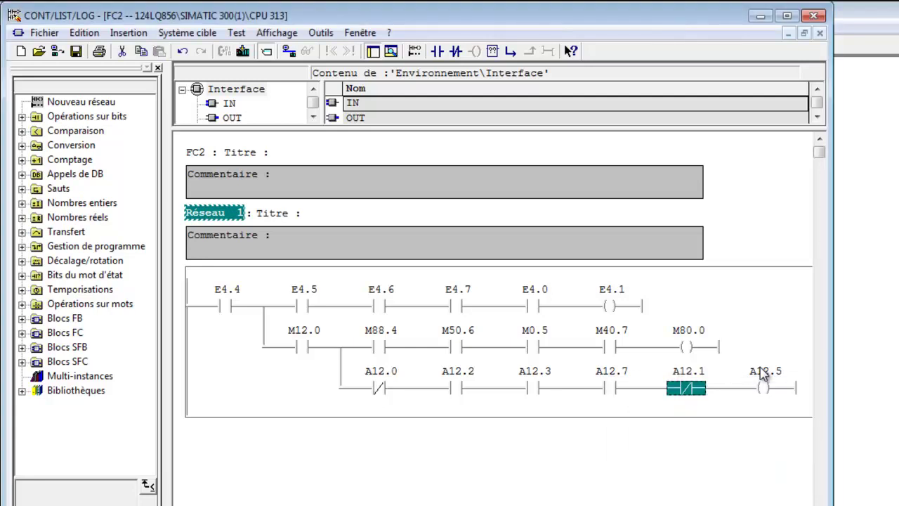
click(76, 52)
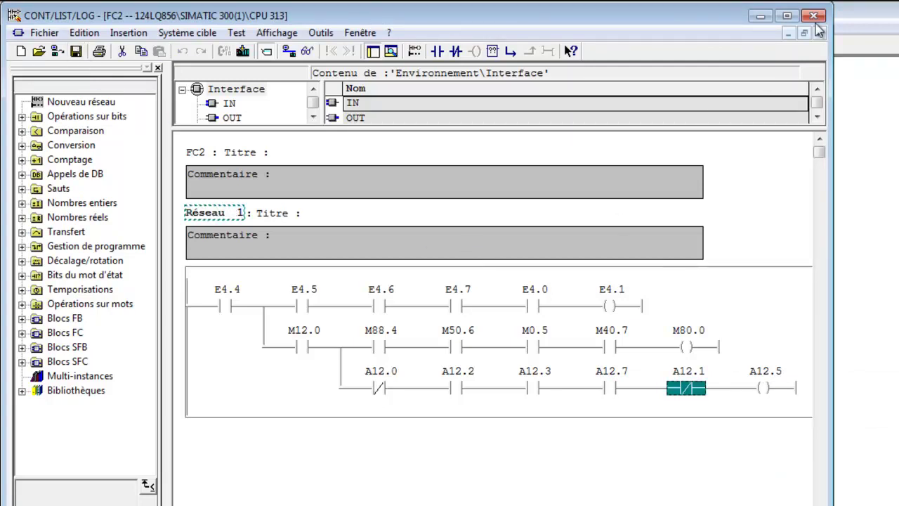
click(814, 15)
- Add a second network to OB1 that calls FC2, then save and close the block
click(108, 128)
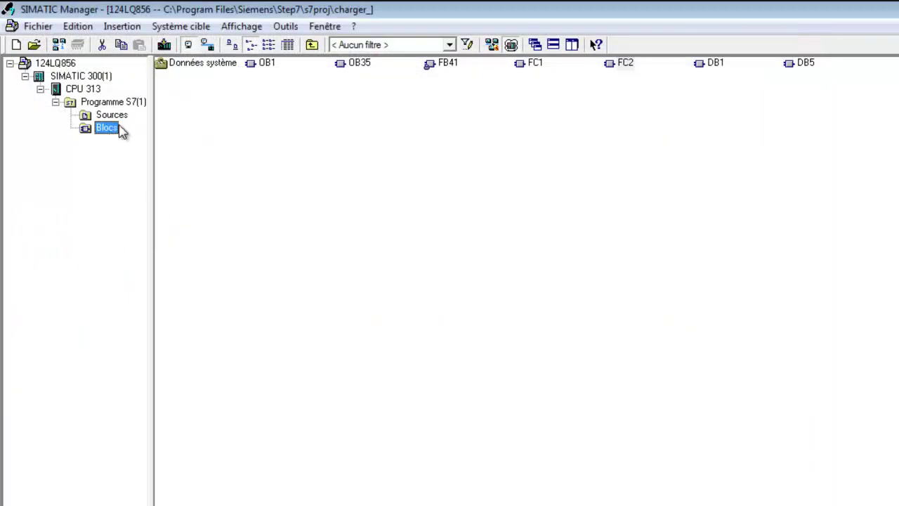
double_click(267, 64)
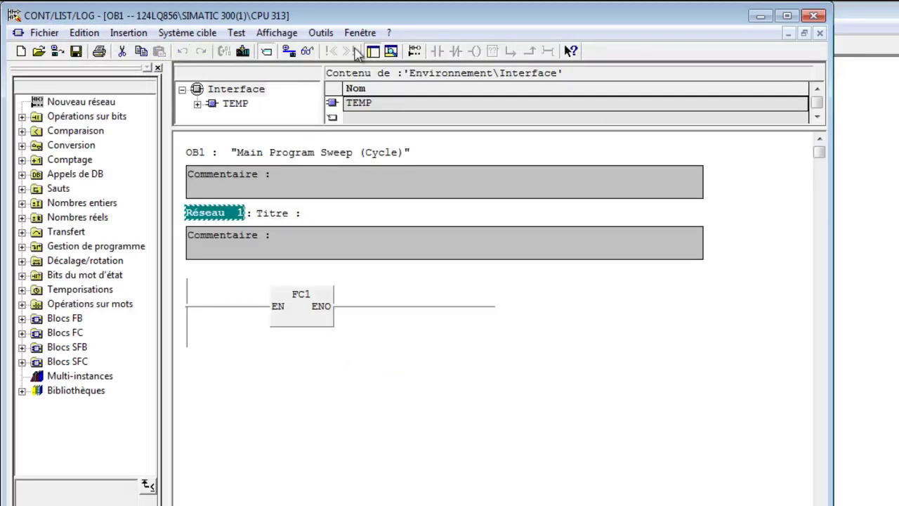
click(414, 51)
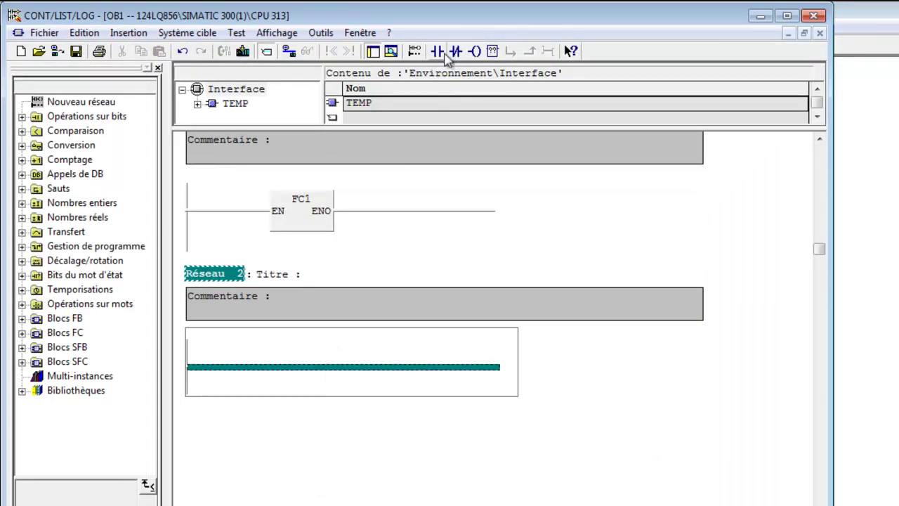
click(22, 332)
drag(50, 361, 283, 372)
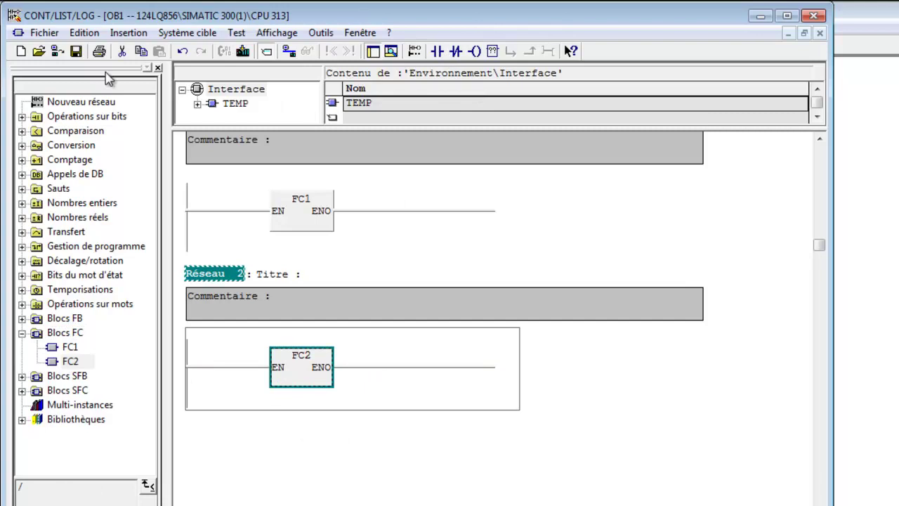
click(76, 52)
click(817, 14)
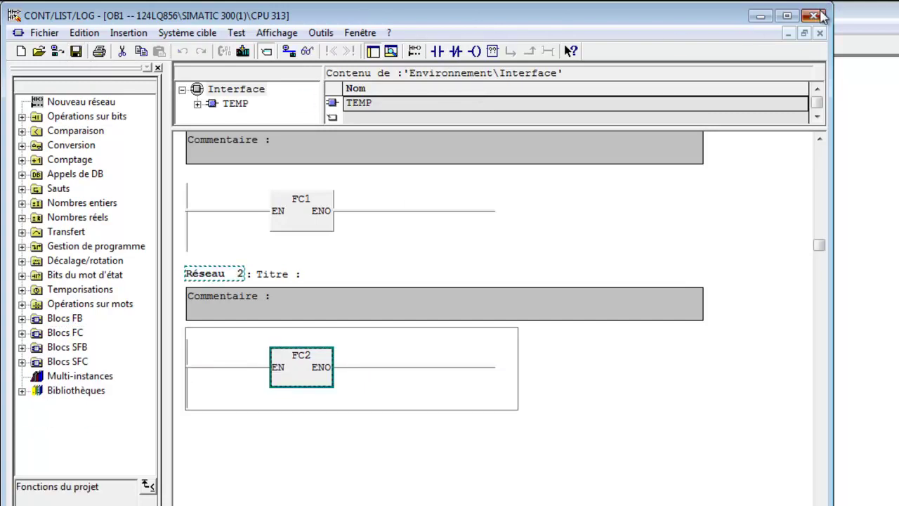
- Download the project's Blocs folder to the CPU
click(106, 129)
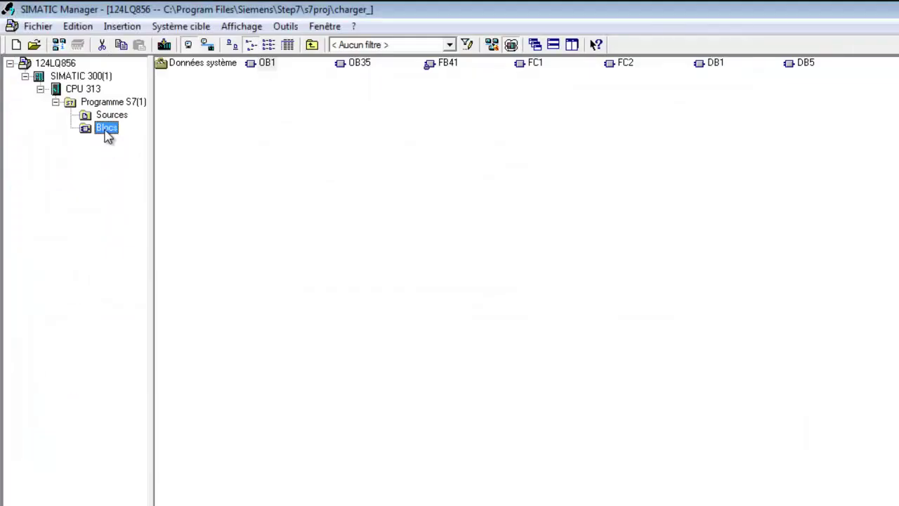
click(164, 44)
click(434, 350)
click(481, 333)
click(449, 362)
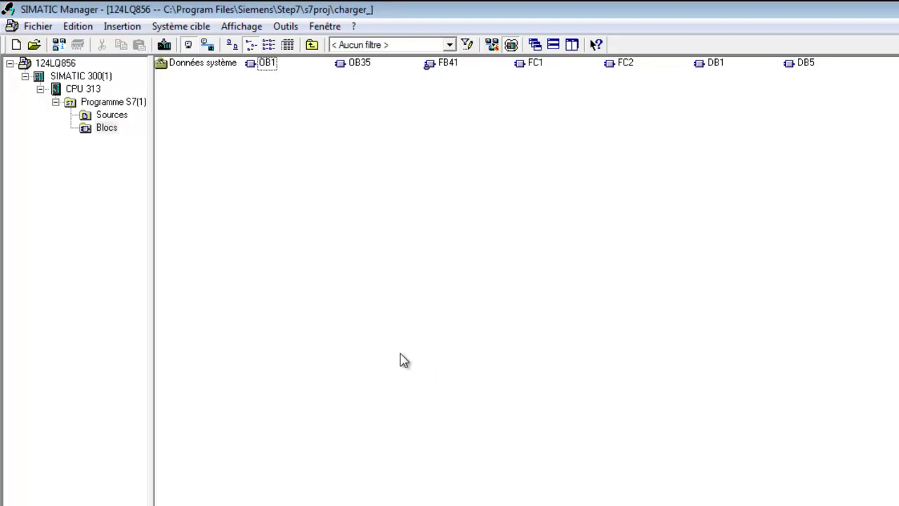
- Display the reference data of the Blocs folder with Références croisées opened first, and maximize the cross-reference list
click(106, 128)
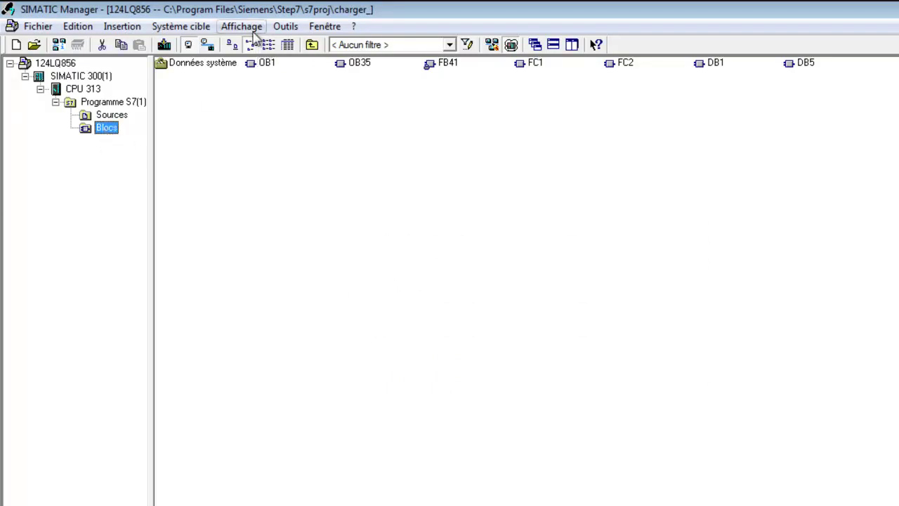
click(286, 26)
mouse_move(400, 227)
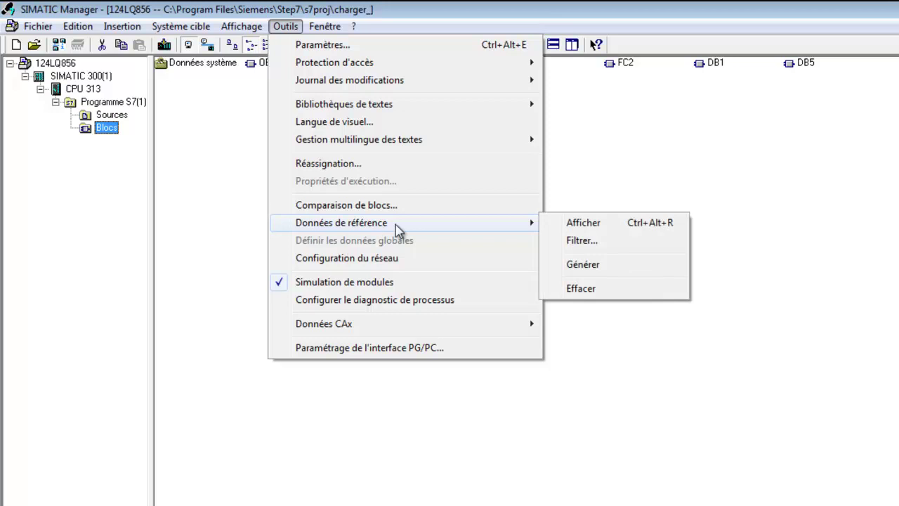
click(595, 224)
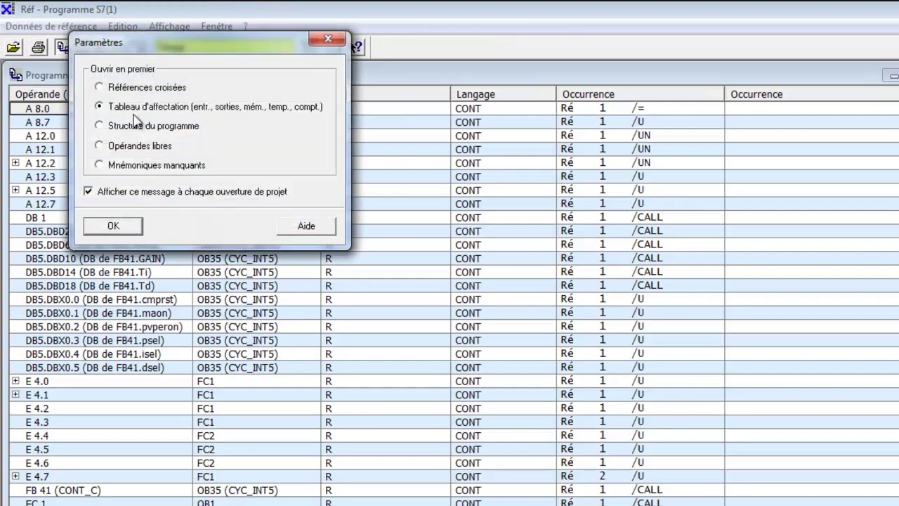
click(95, 87)
click(128, 225)
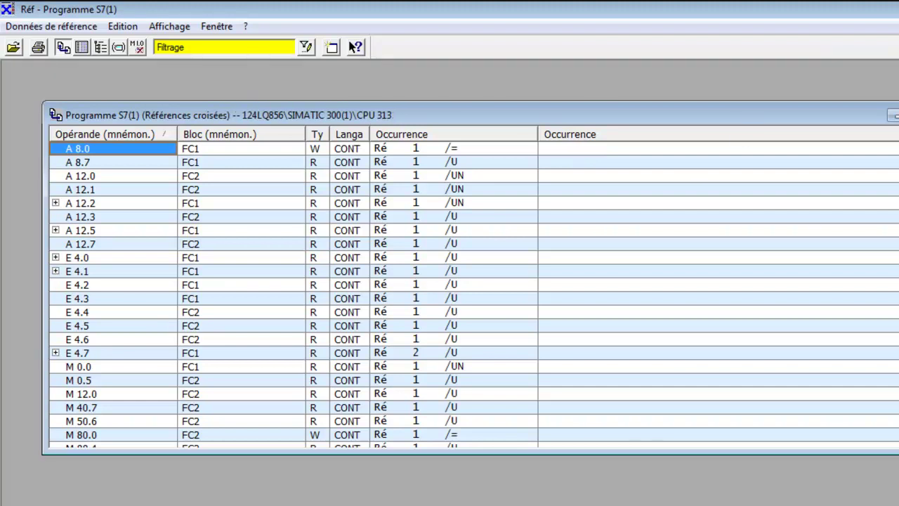
double_click(337, 115)
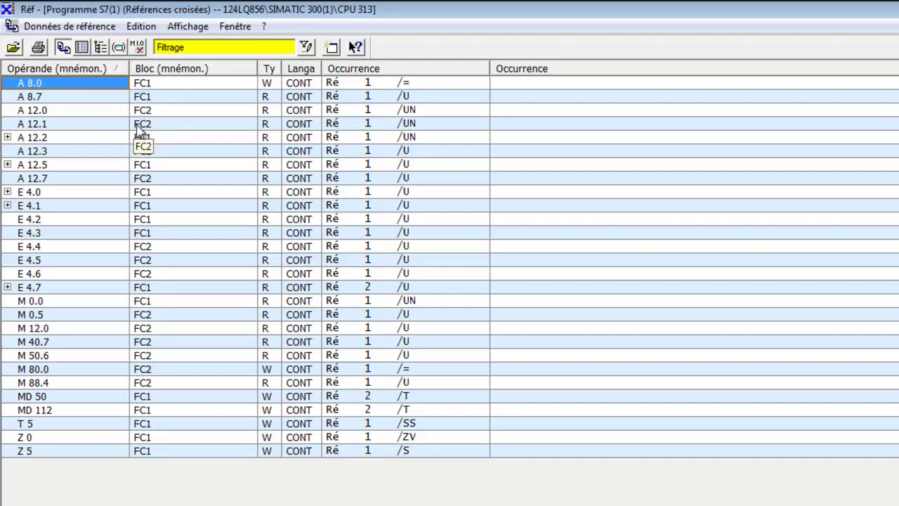
- Expand operands A 12.2, A 12.5, E 4.0, E 4.1 and E 4.7 in the cross-reference list to examine their block entries
click(7, 137)
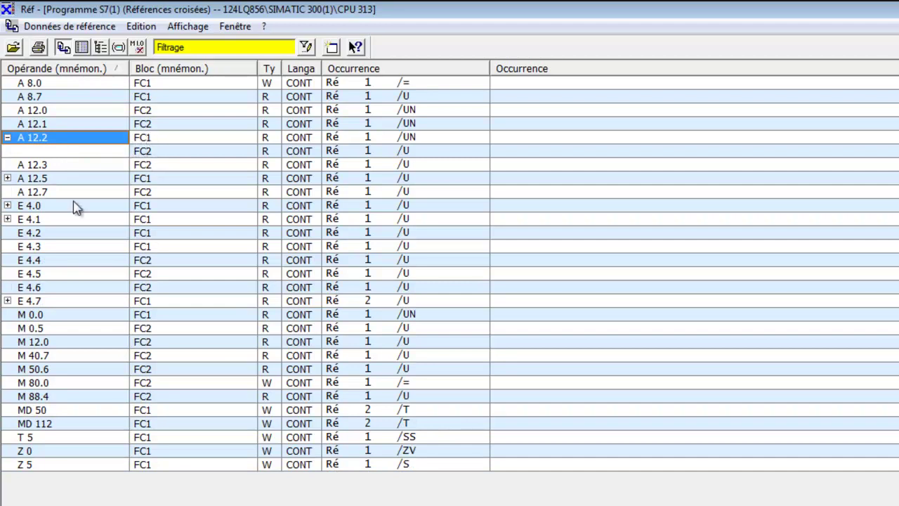
click(7, 177)
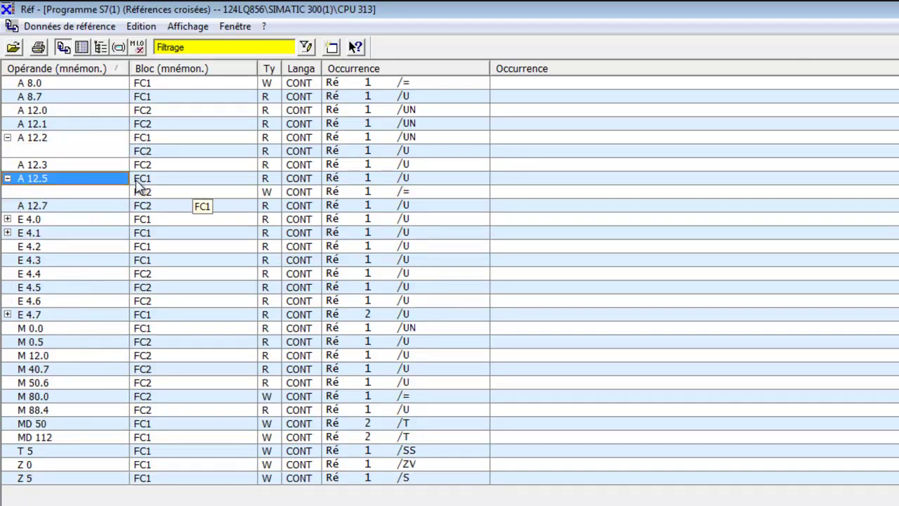
click(7, 218)
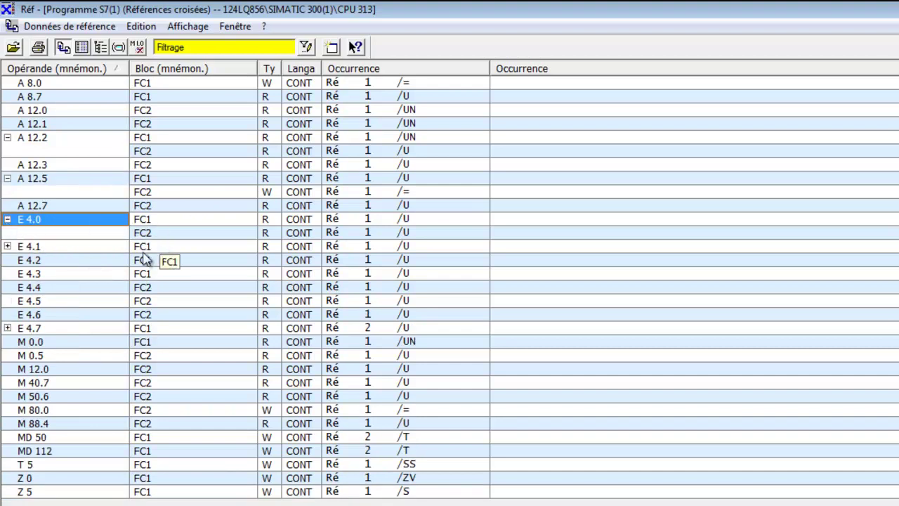
click(7, 247)
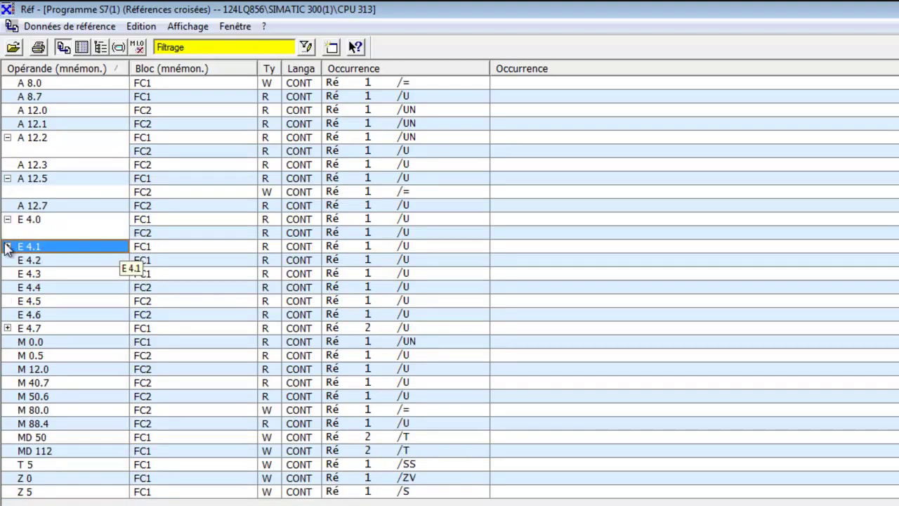
click(7, 247)
click(7, 342)
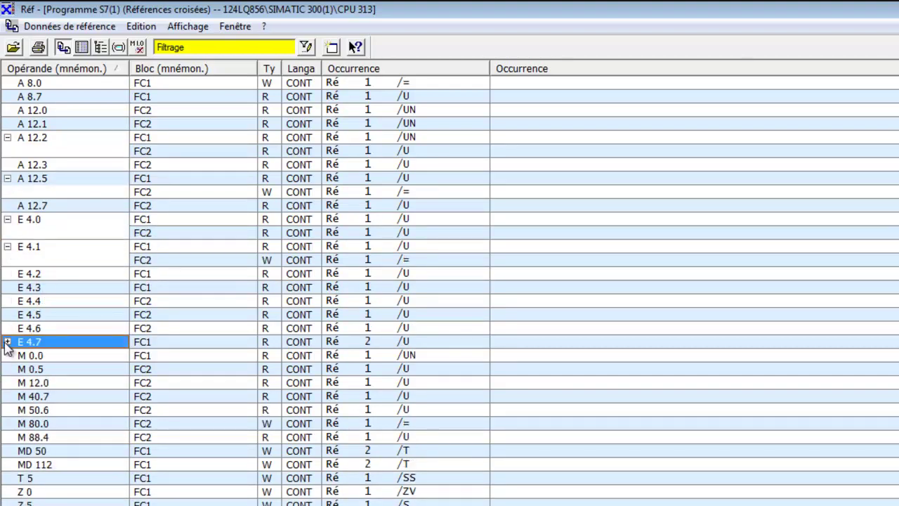
click(7, 342)
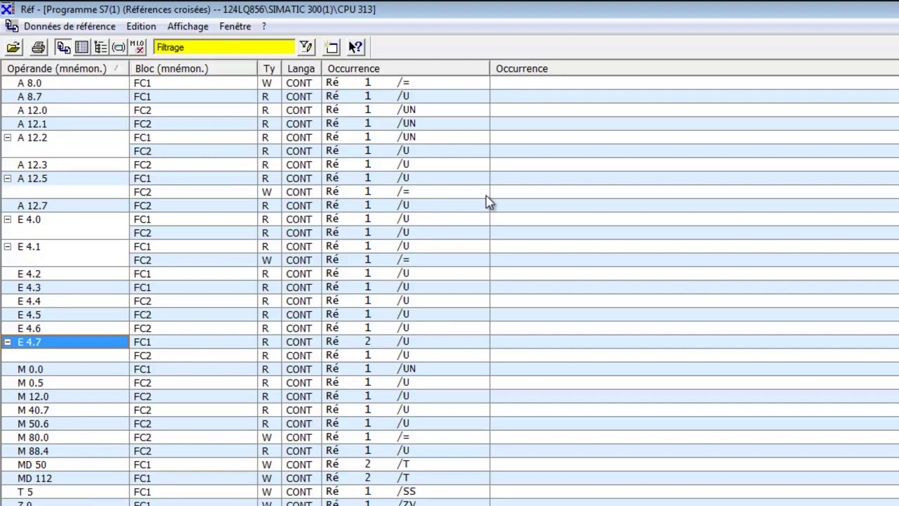
- Widen the Type column and examine the read and write accesses listed for operand E 4.1
drag(282, 68, 479, 68)
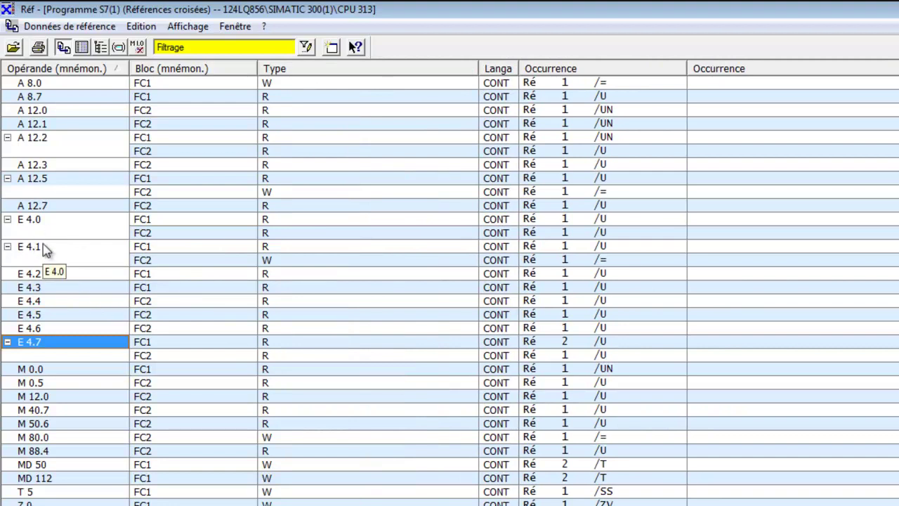
click(267, 263)
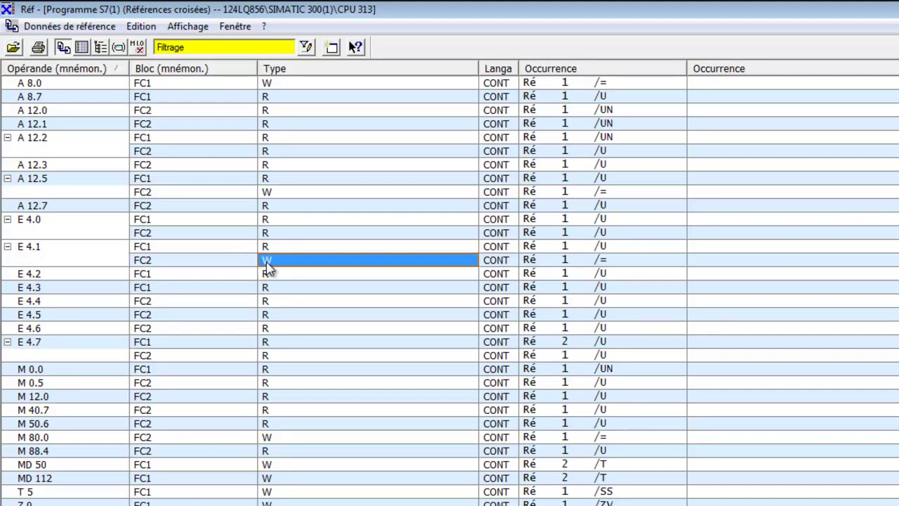
double_click(40, 252)
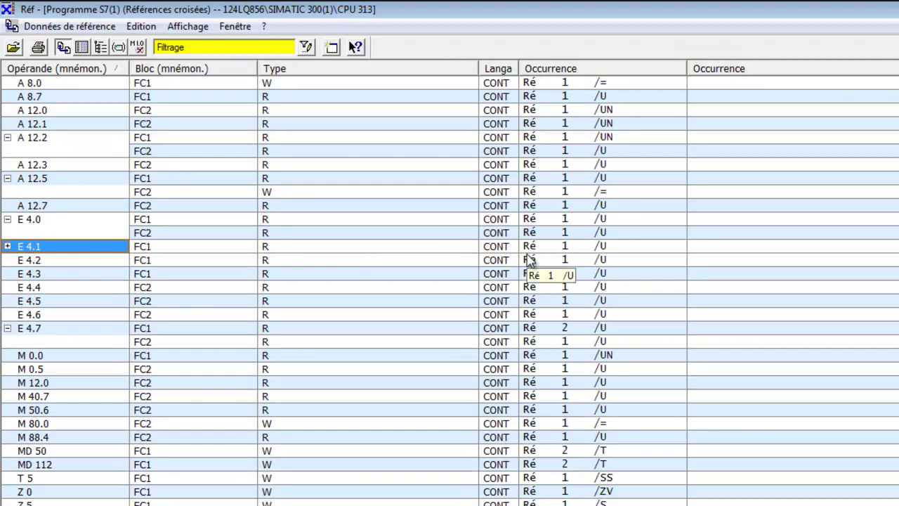
click(8, 247)
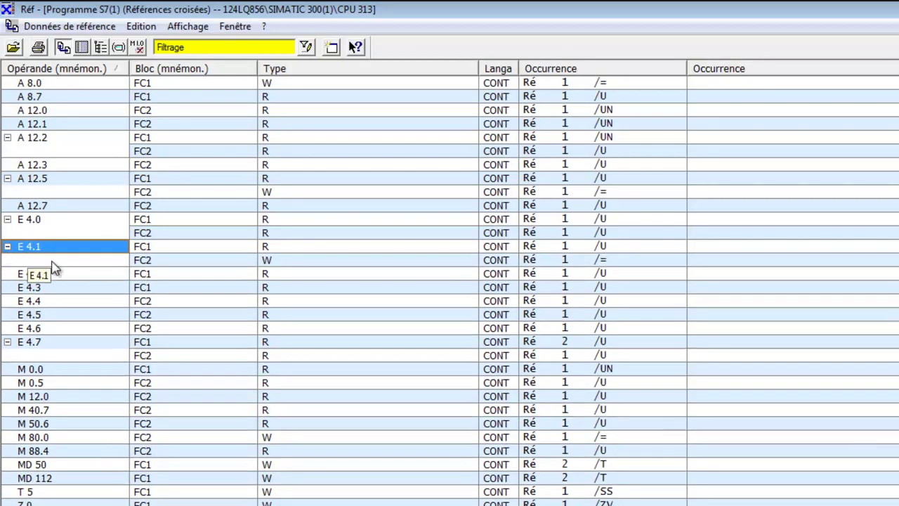
- Open E 4.1's write occurrence in FC2 to inspect its coil, then return to the cross-reference list and review its access entries
double_click(544, 260)
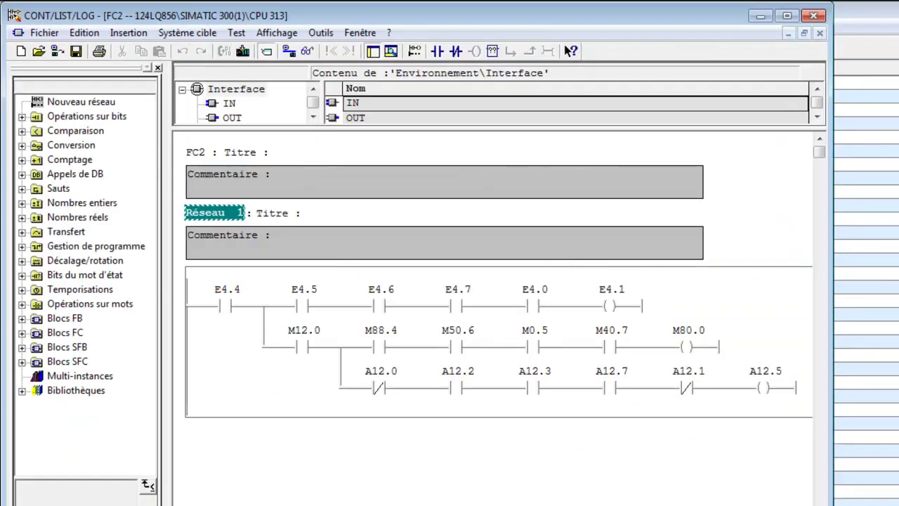
key(alt+Tab)
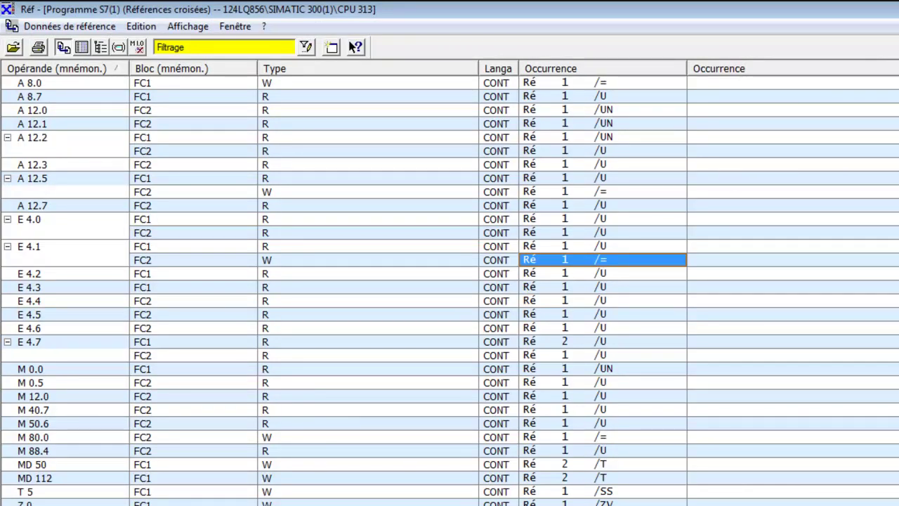
key(Return)
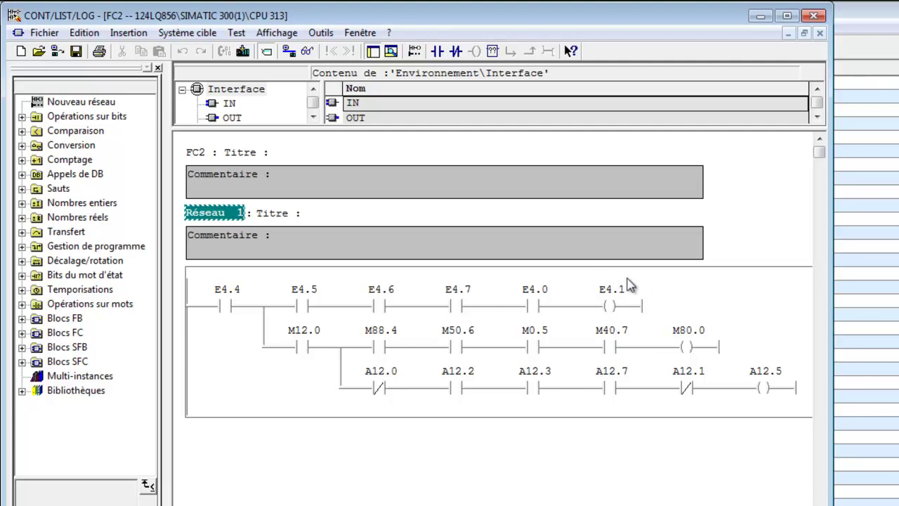
click(771, 18)
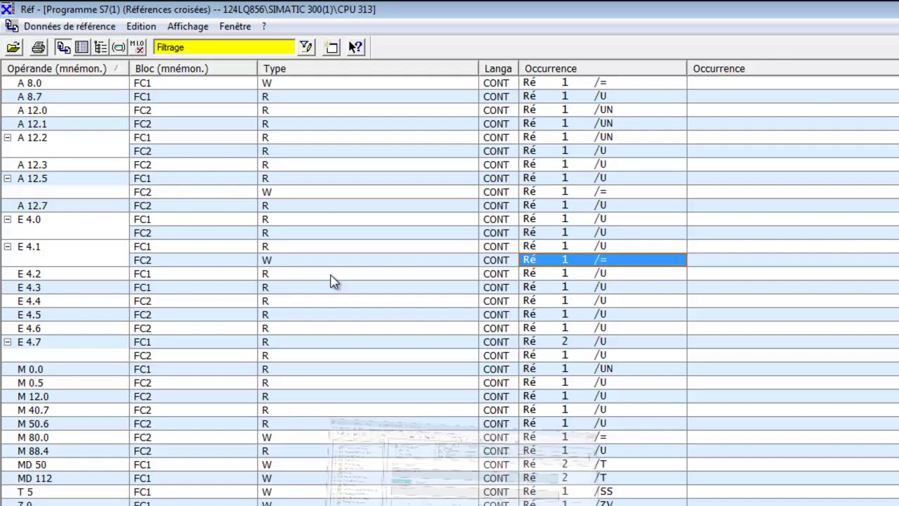
click(268, 262)
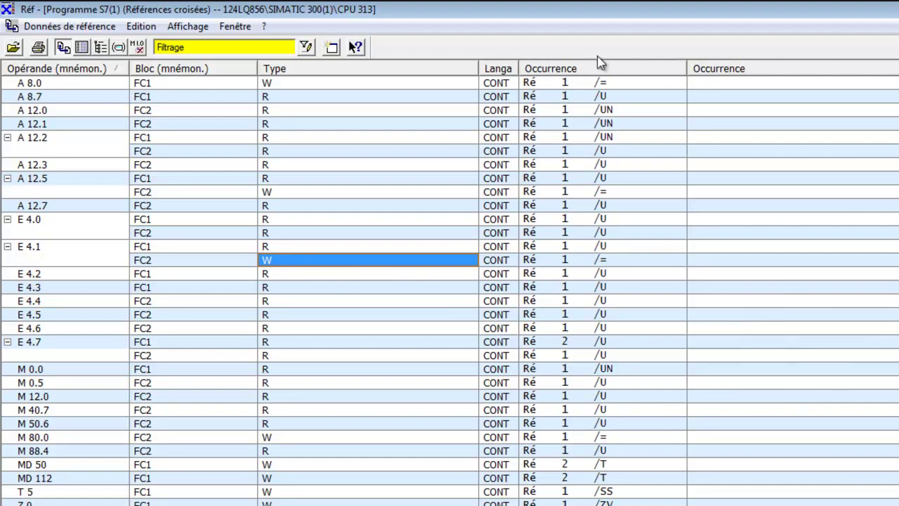
click(627, 261)
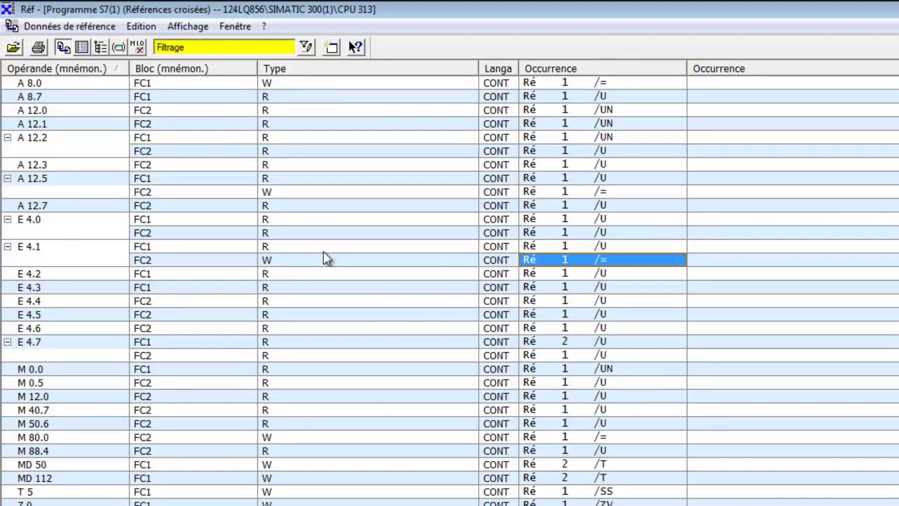
click(5, 222)
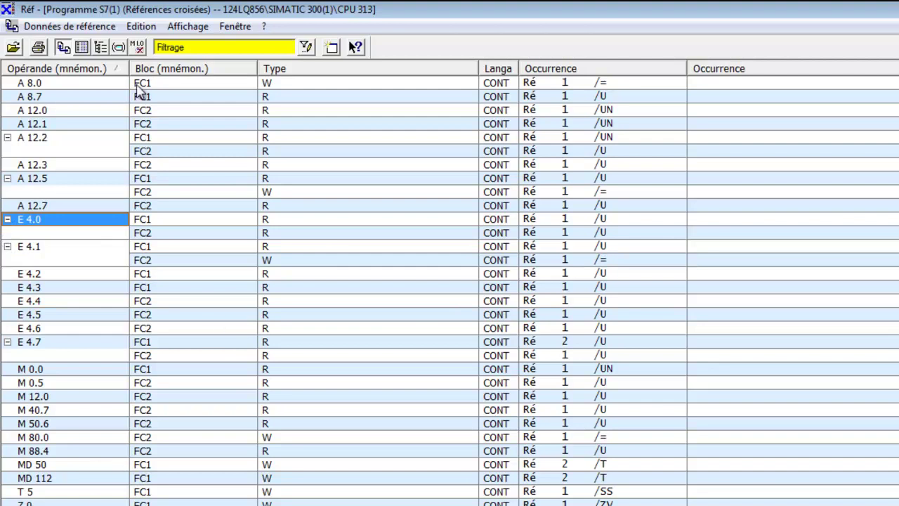
- Filter the cross-references to also display DB, FB and FC objects
click(189, 27)
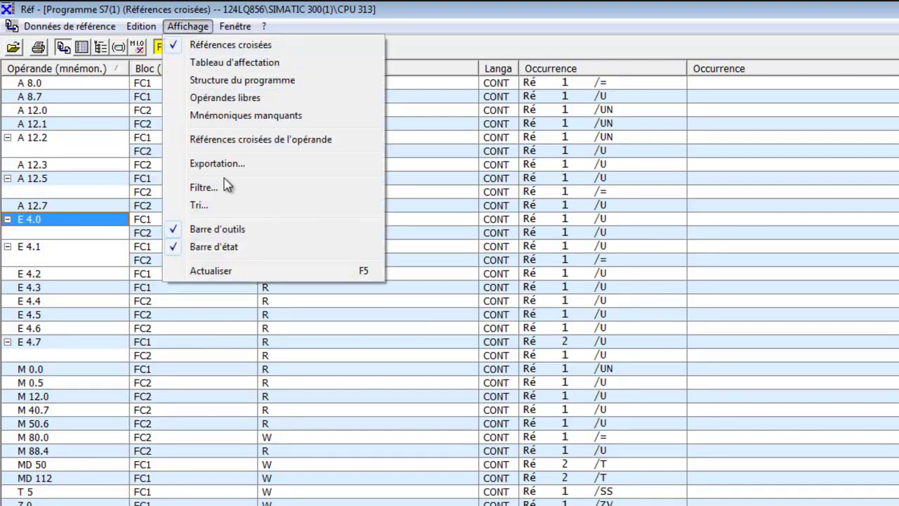
click(210, 188)
click(392, 309)
click(392, 328)
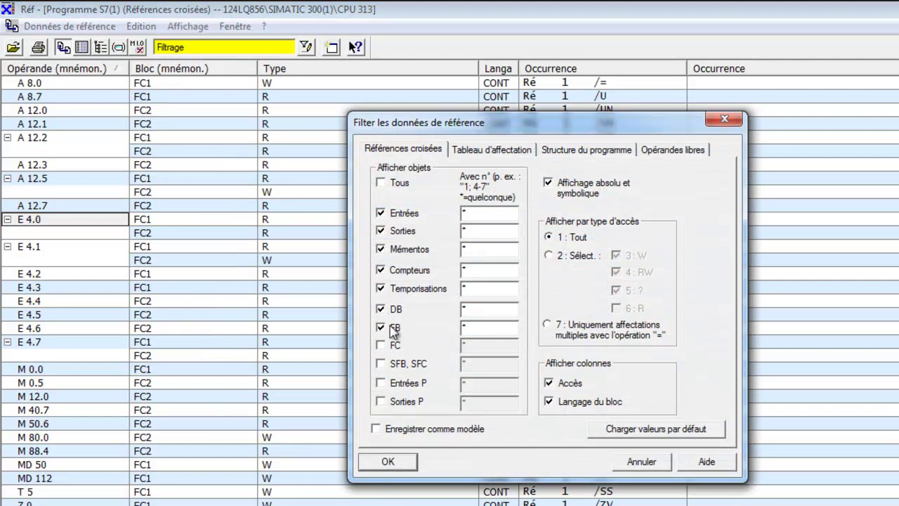
click(392, 345)
click(394, 366)
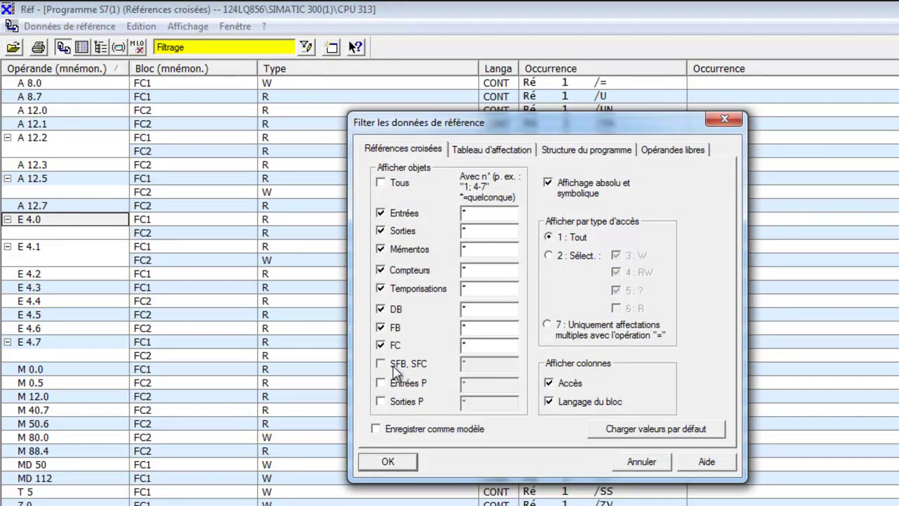
click(390, 462)
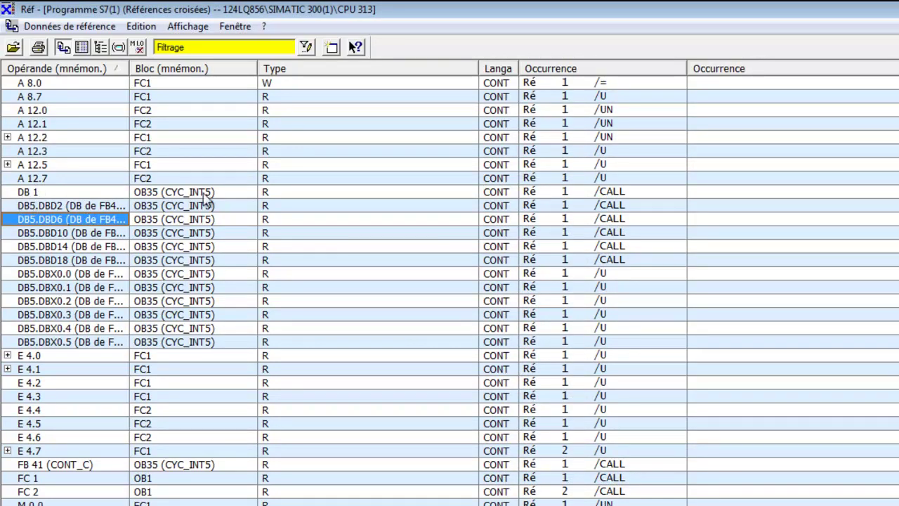
- Widen the operand column and review the DB, FB and FC entries in the filtered cross-reference list
scroll(154, 202, down, 2)
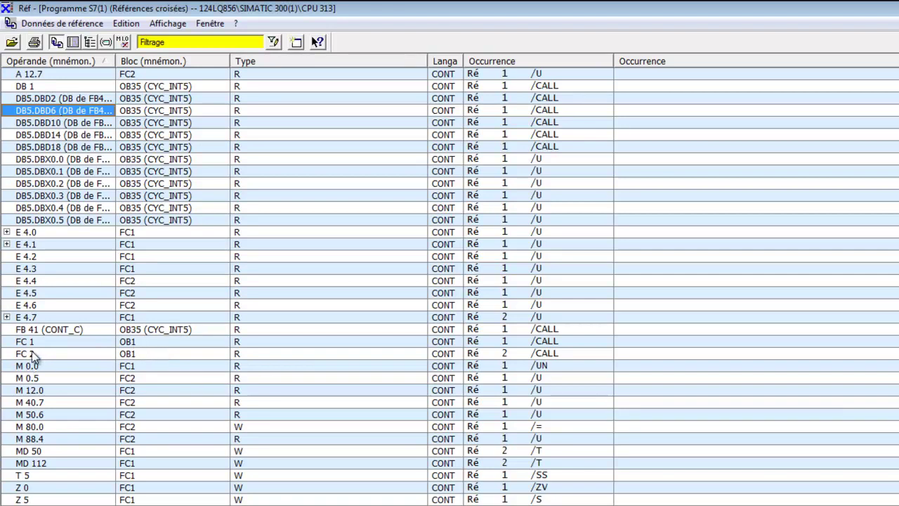
scroll(382, 322, up, 3)
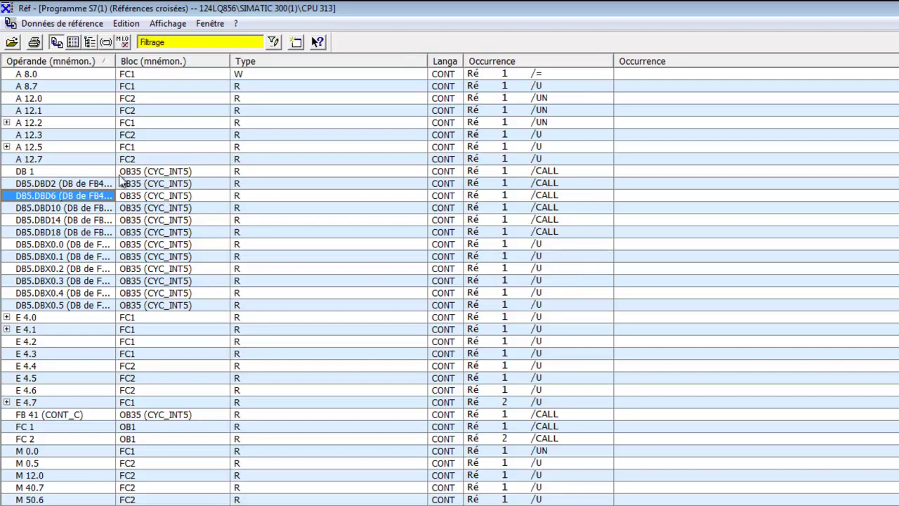
drag(116, 61, 205, 62)
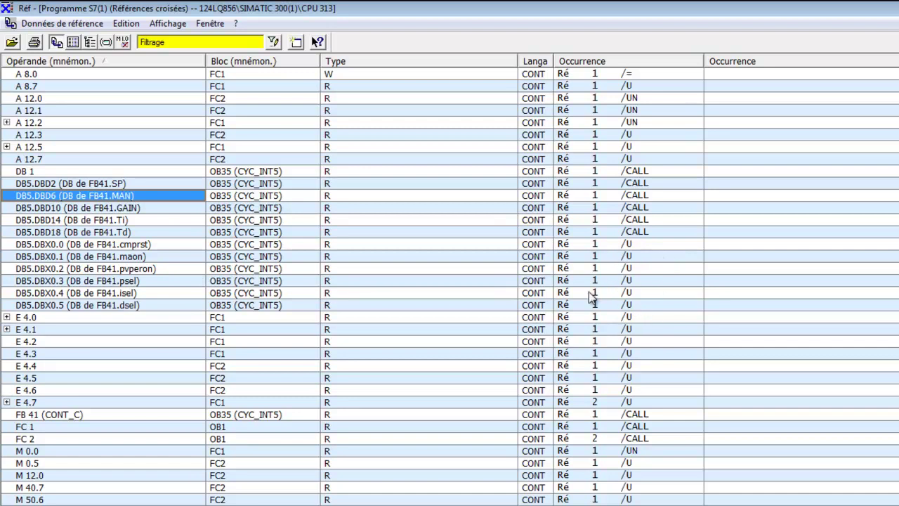
scroll(588, 281, down, 3)
scroll(590, 284, up, 1)
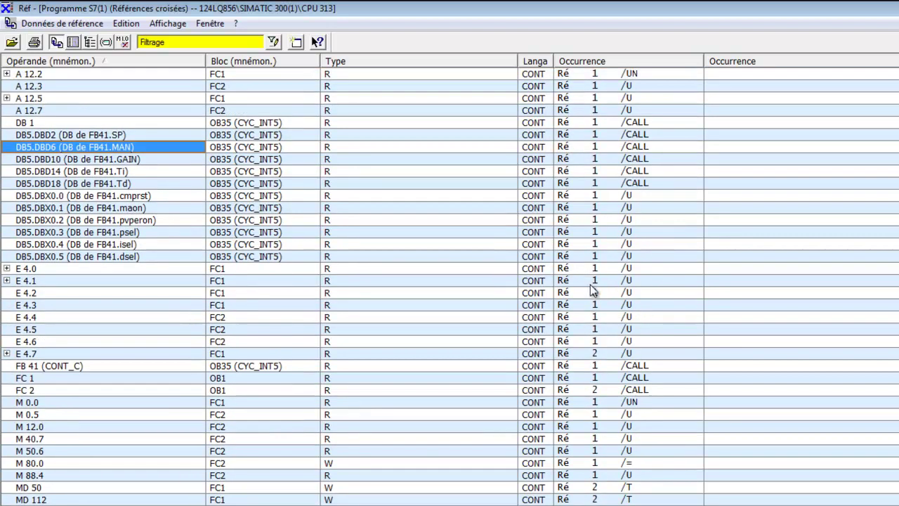
- Expand operand E 4.7, inspect its occurrence in FC2's ladder network, and close the block editor
click(597, 354)
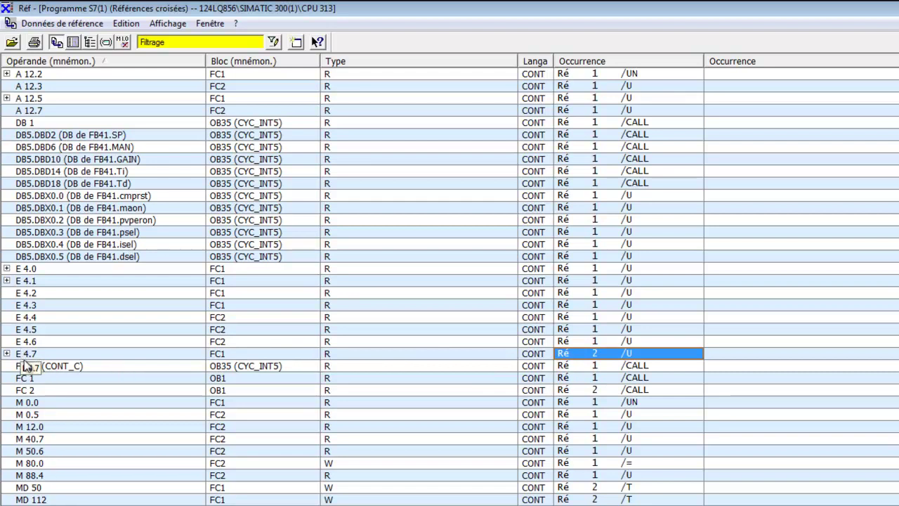
click(7, 354)
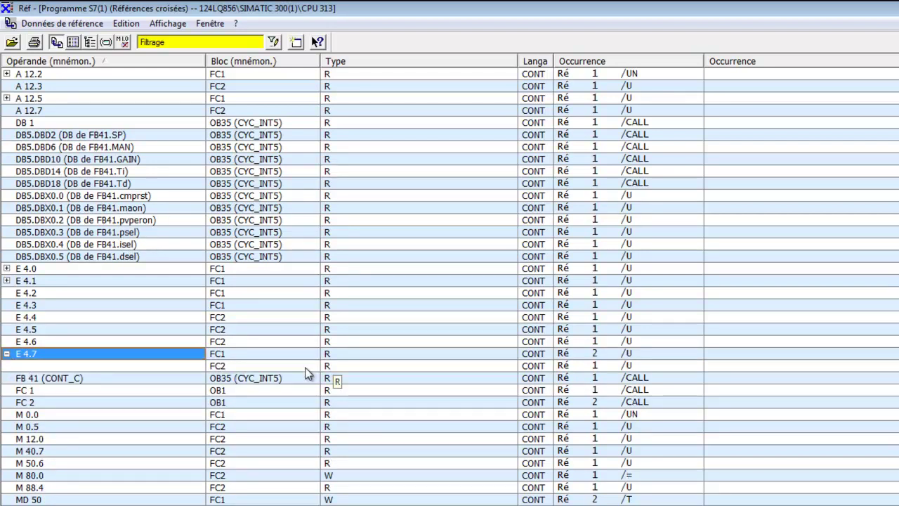
click(235, 353)
click(595, 354)
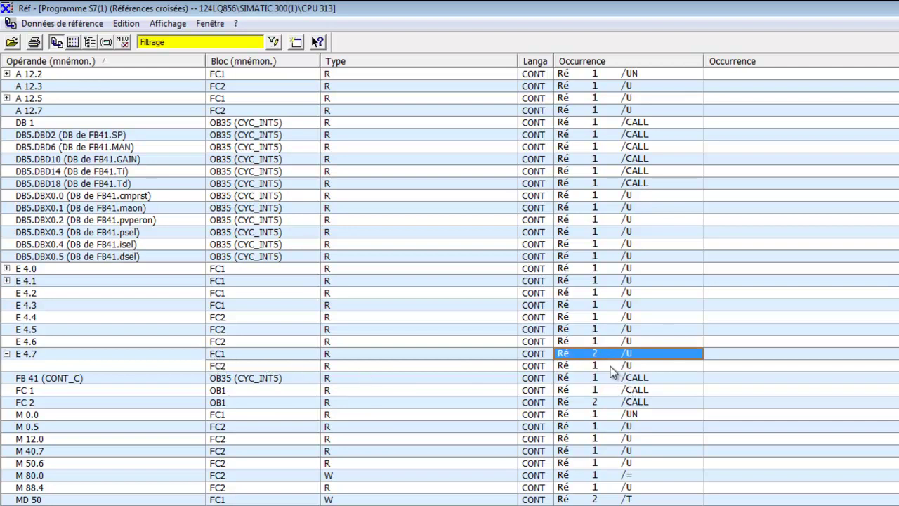
click(611, 366)
double_click(602, 368)
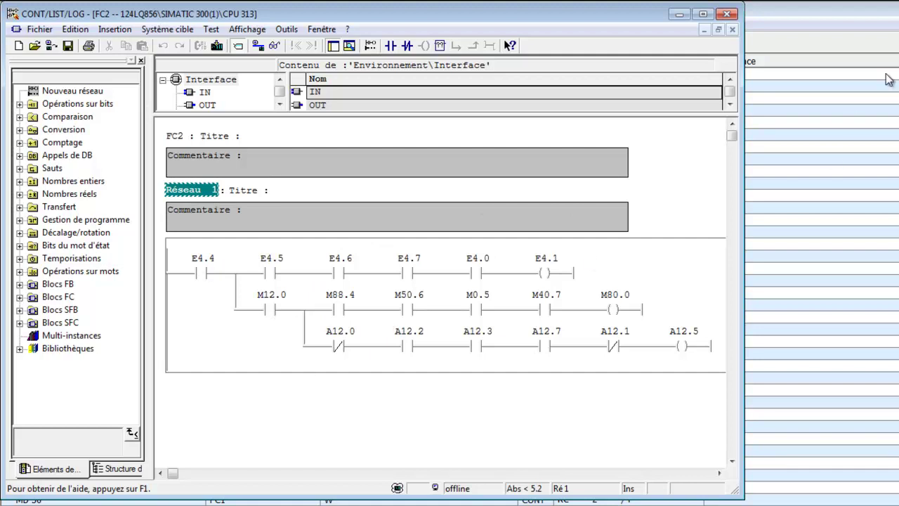
click(727, 15)
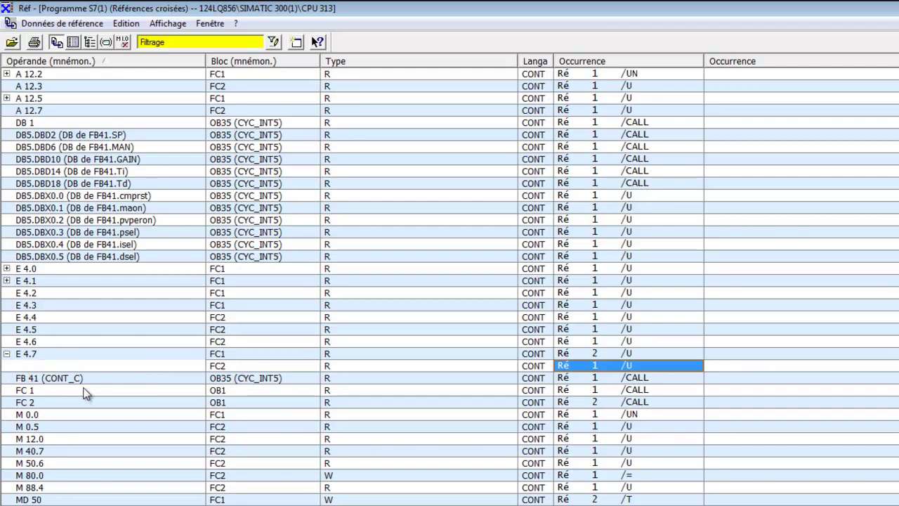
- Reopen FC2 from E 4.7's occurrence, change that contact's address to E4.1, save the block, and return to the cross-reference list
double_click(568, 364)
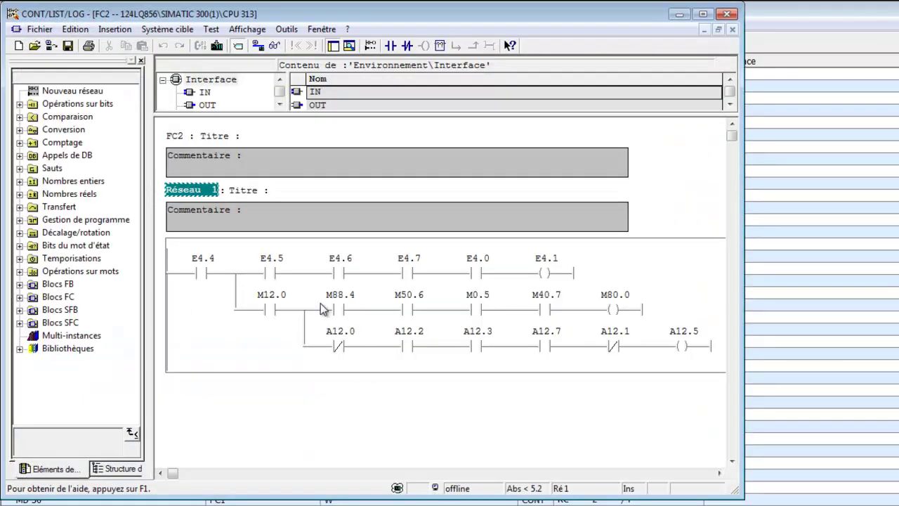
click(408, 258)
key(BackSpace)
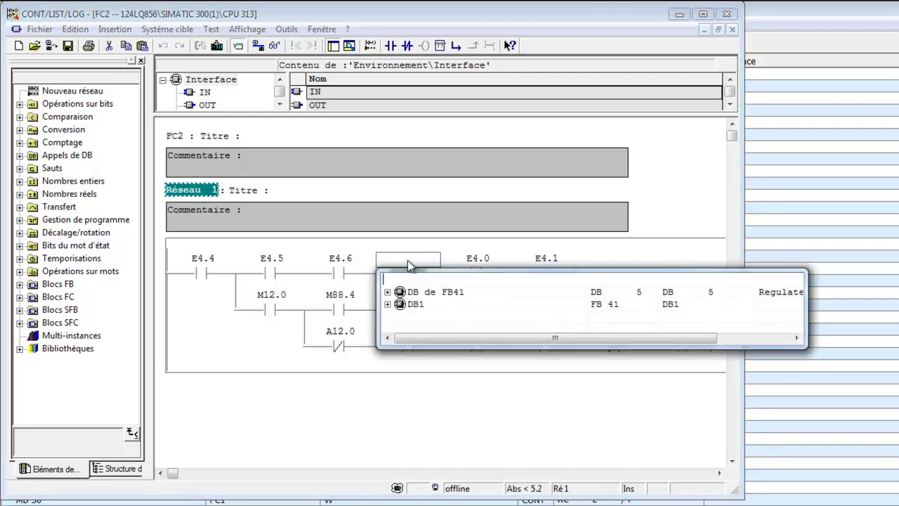
text(e4.1)
key(Return)
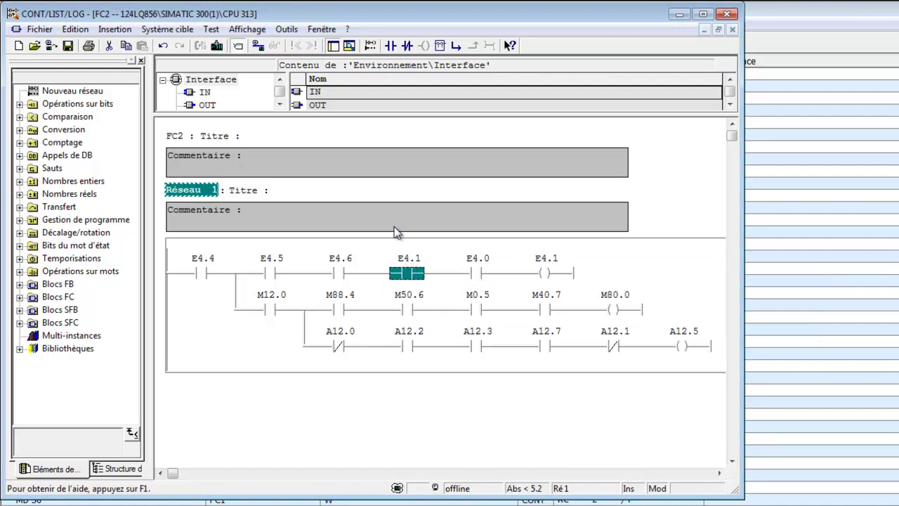
key(ctrl+s)
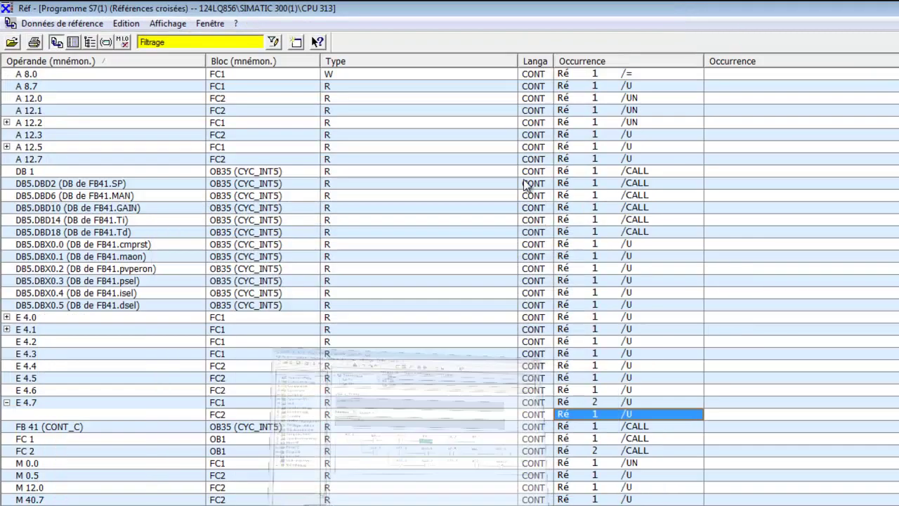
click(679, 14)
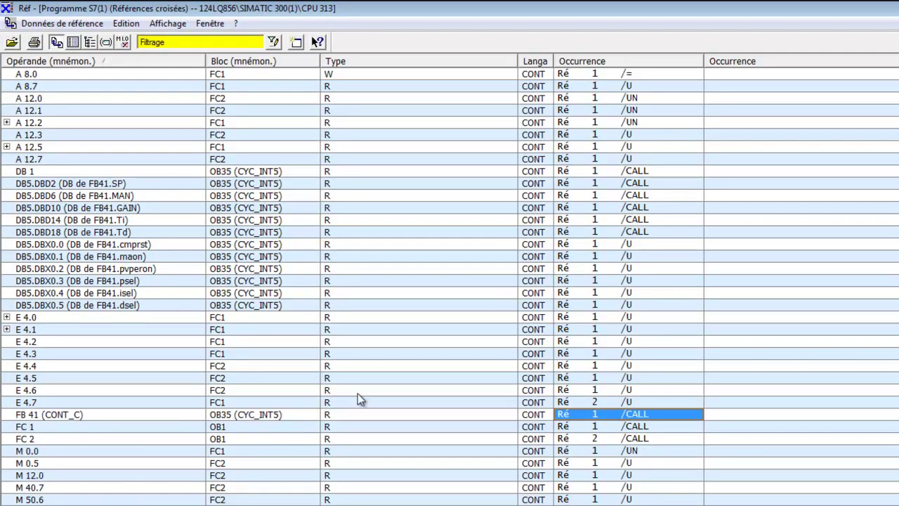
- Expand operand E 4.1, inspect its FC1 and FC2 read/write usages, open its FC2 read occurrence, and return to the cross-reference list
scroll(358, 394, down, 1)
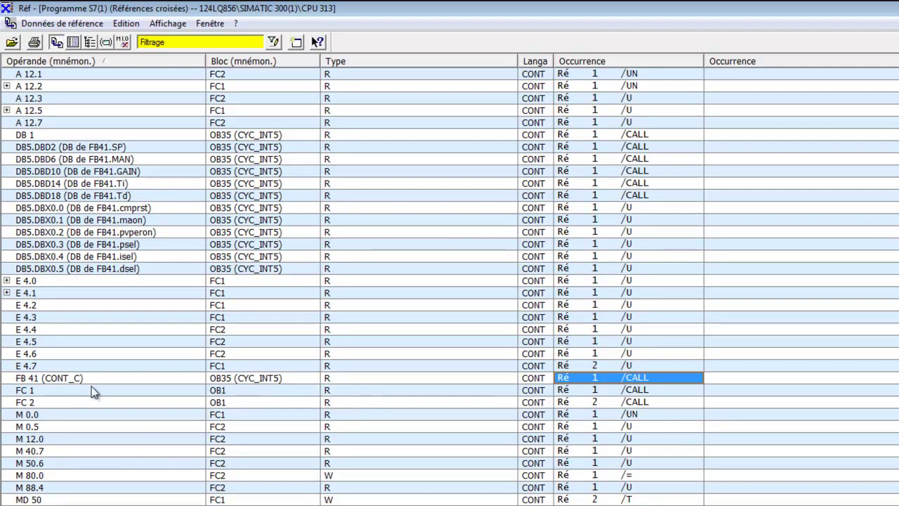
click(7, 294)
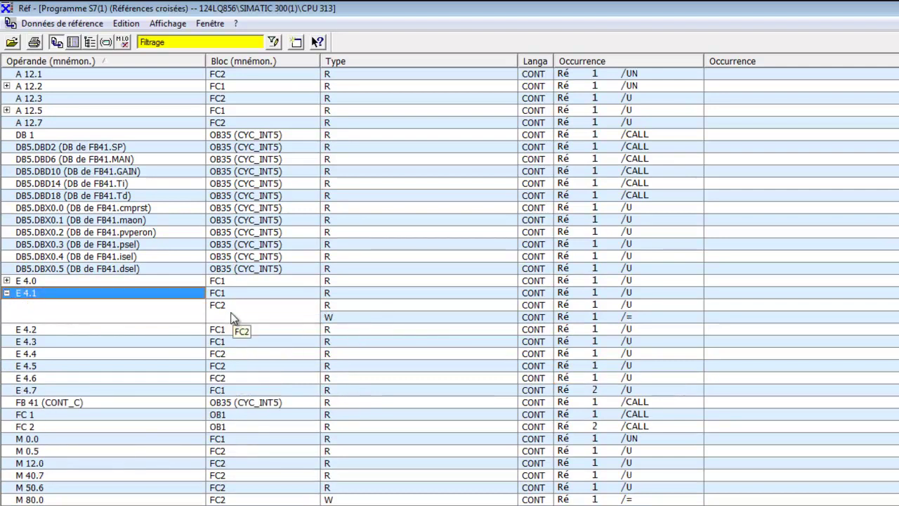
click(356, 309)
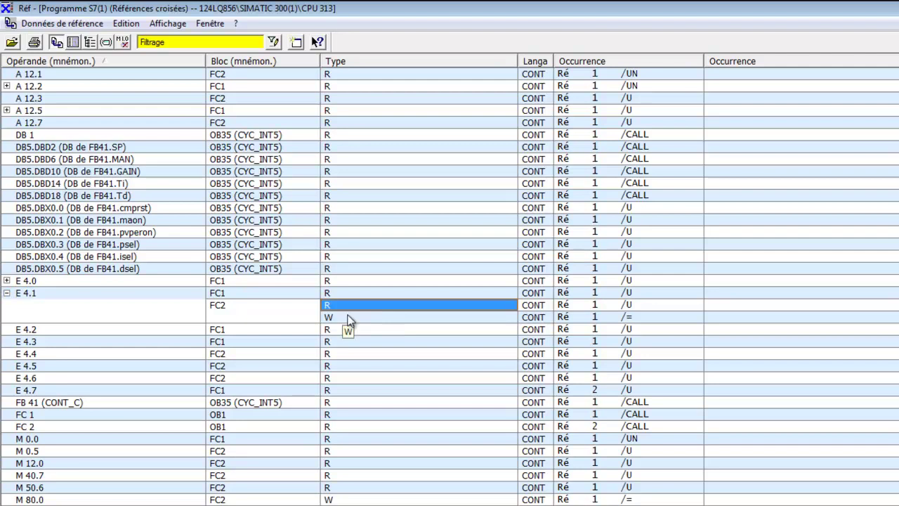
click(349, 319)
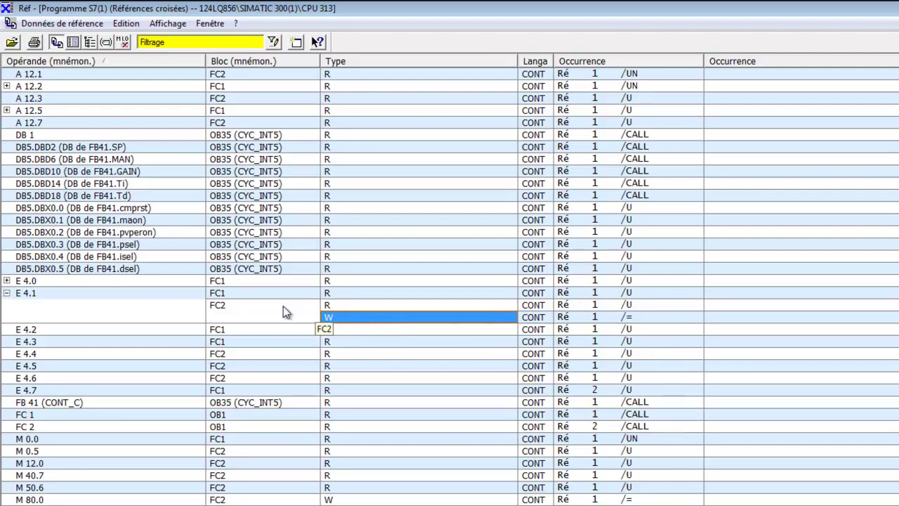
click(247, 293)
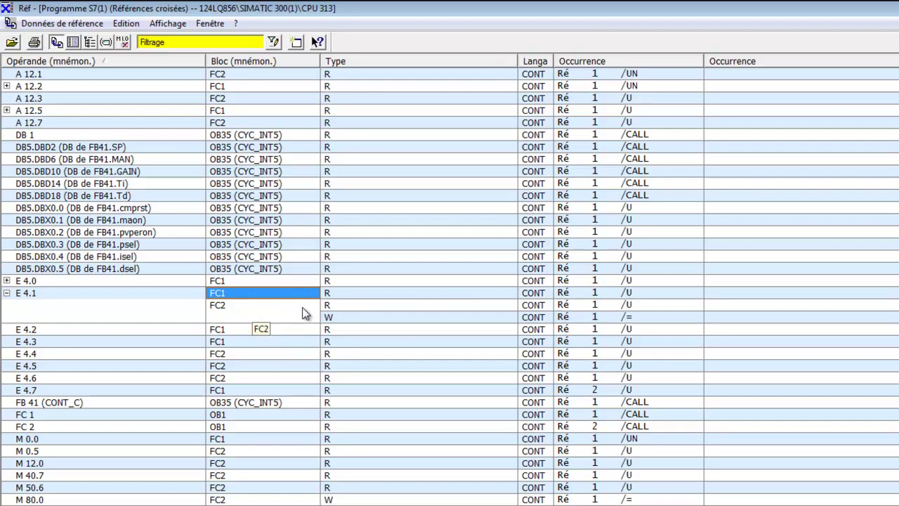
double_click(583, 307)
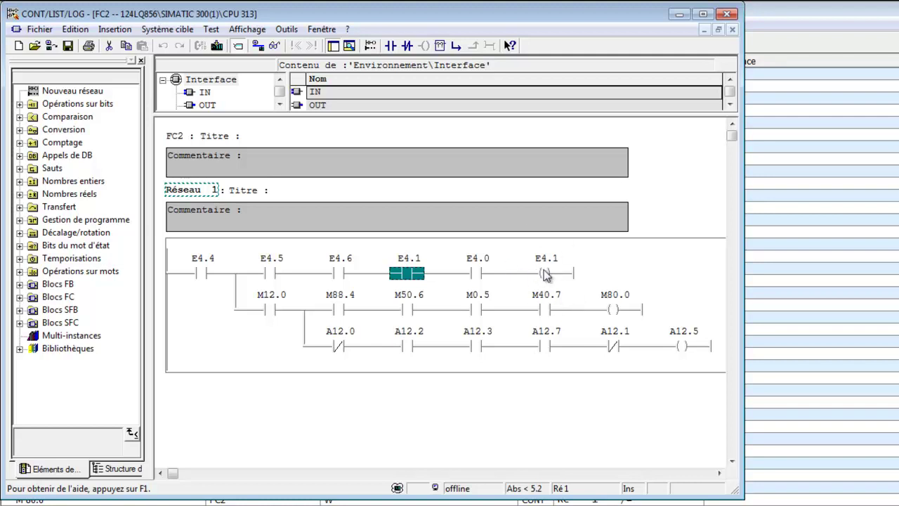
key(ctrl+alt+r)
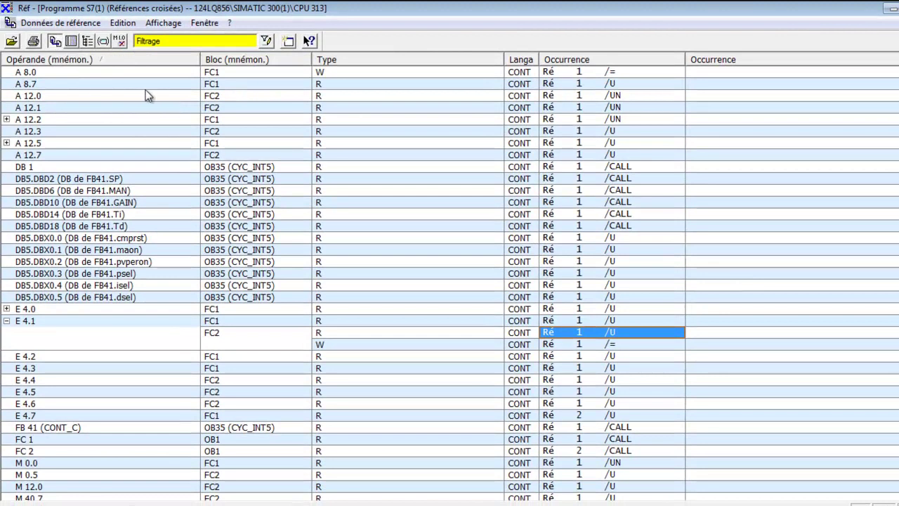
- Look through the cross-reference list and open the assignment table of inputs, outputs, bit memory, timers and counters
scroll(188, 245, down, 3)
scroll(179, 250, up, 3)
scroll(179, 250, down, 3)
scroll(180, 291, up, 3)
scroll(160, 120, down, 3)
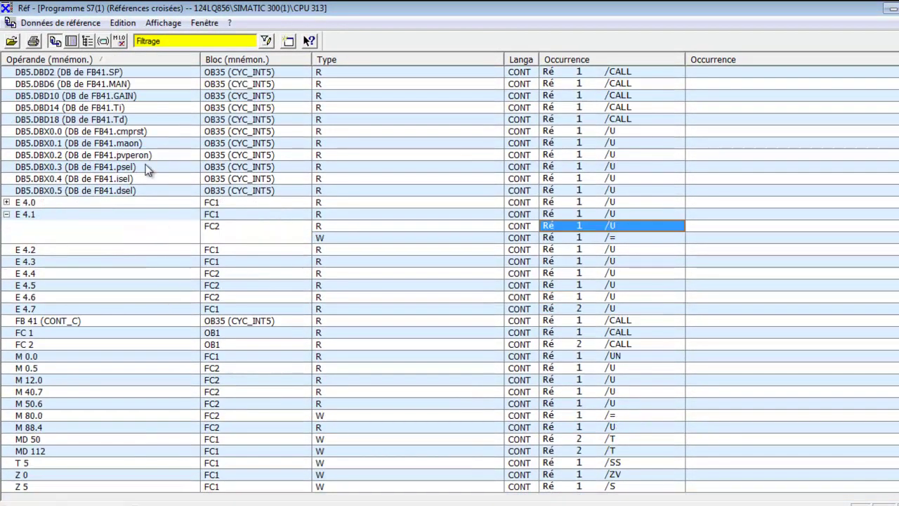
scroll(151, 172, up, 3)
scroll(58, 313, down, 3)
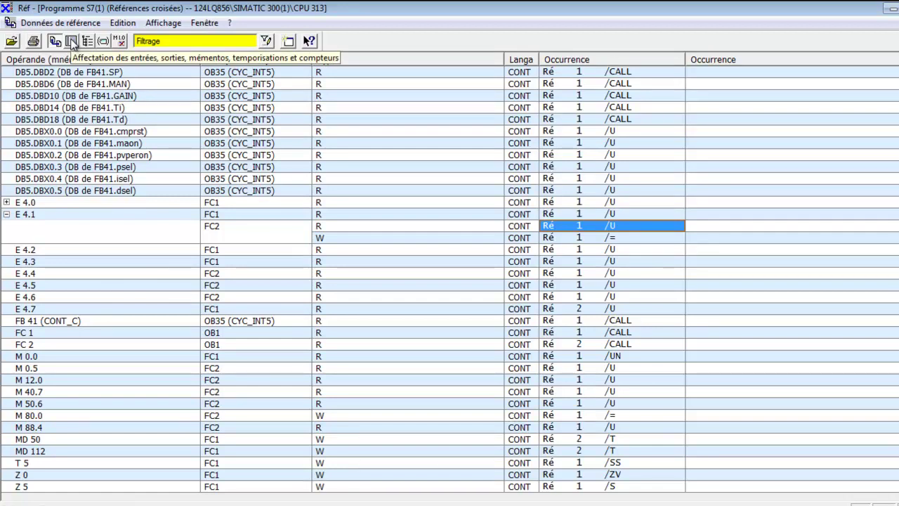
click(72, 42)
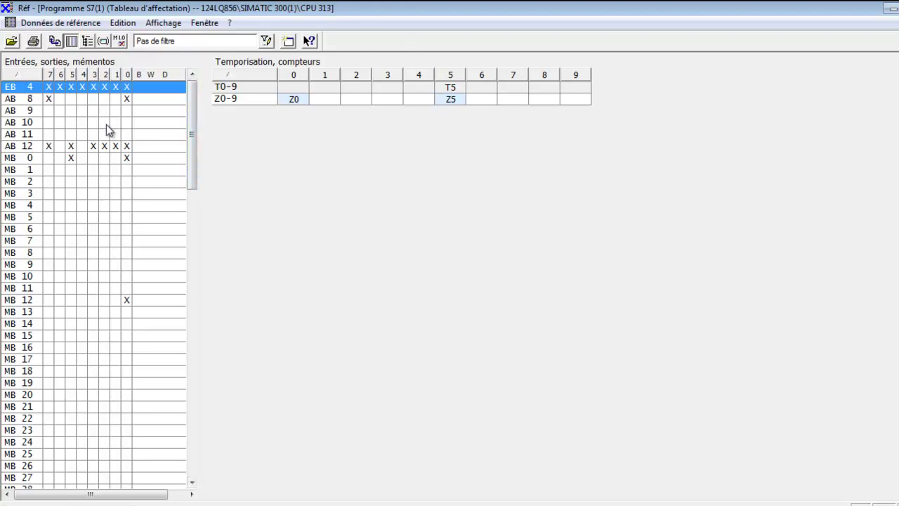
drag(193, 112, 211, 69)
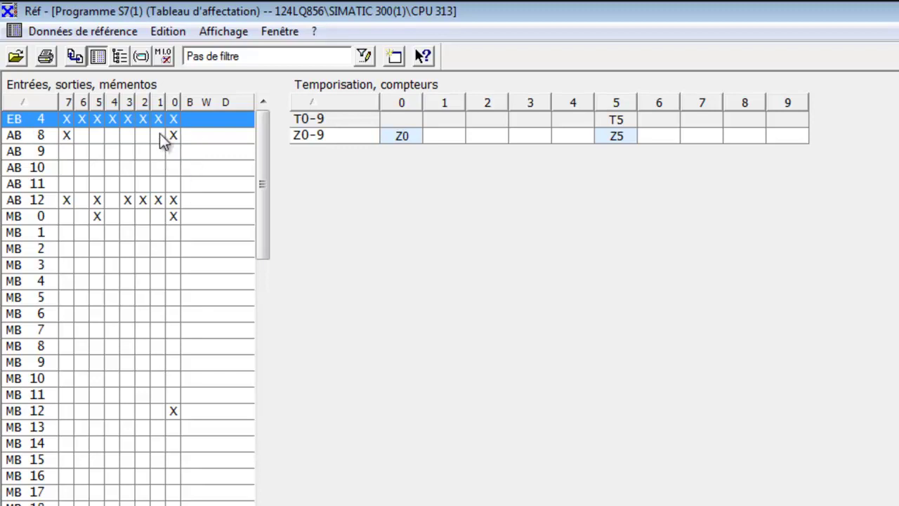
- Examine the bit usage of output bytes AB 8 to AB 12 and memory bytes MB 0 and MB 12 in the assignment table
click(138, 135)
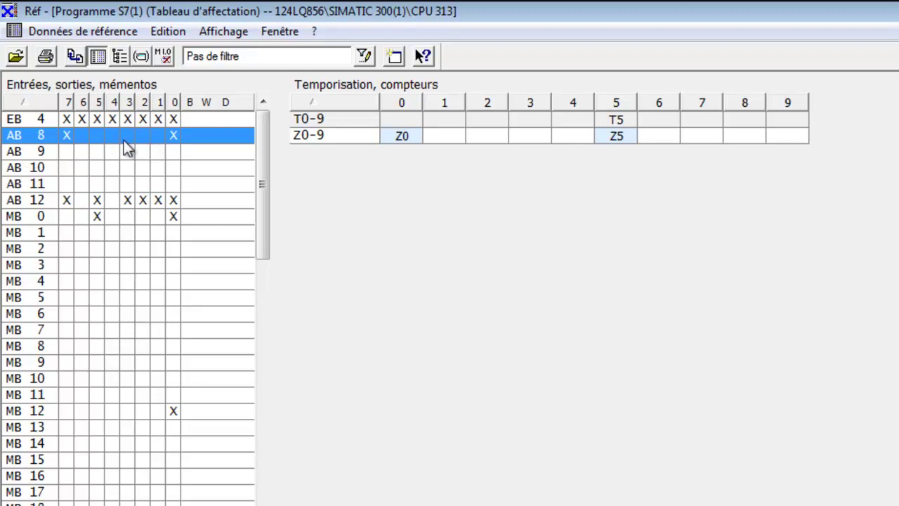
click(5, 154)
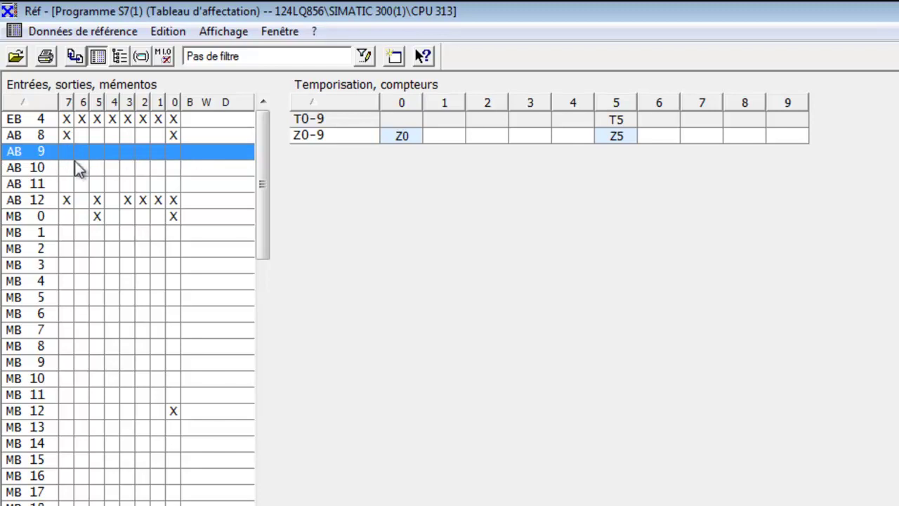
click(20, 171)
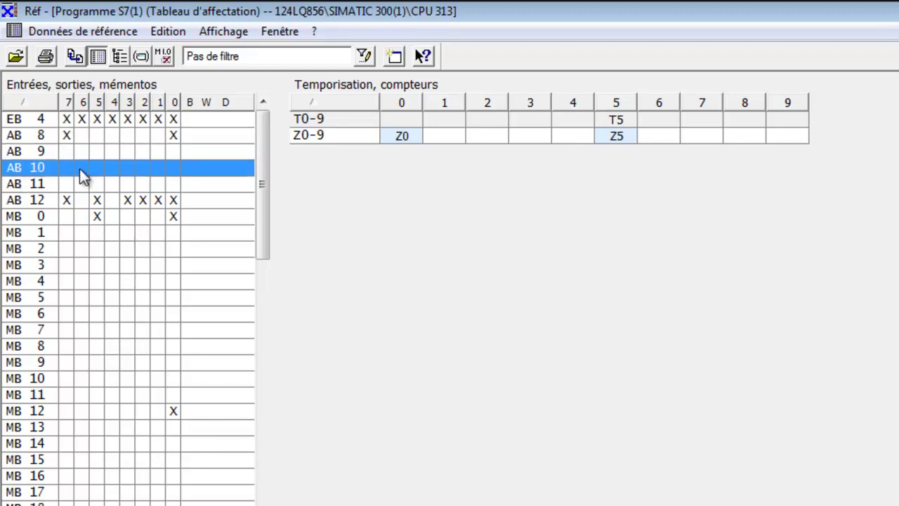
click(28, 183)
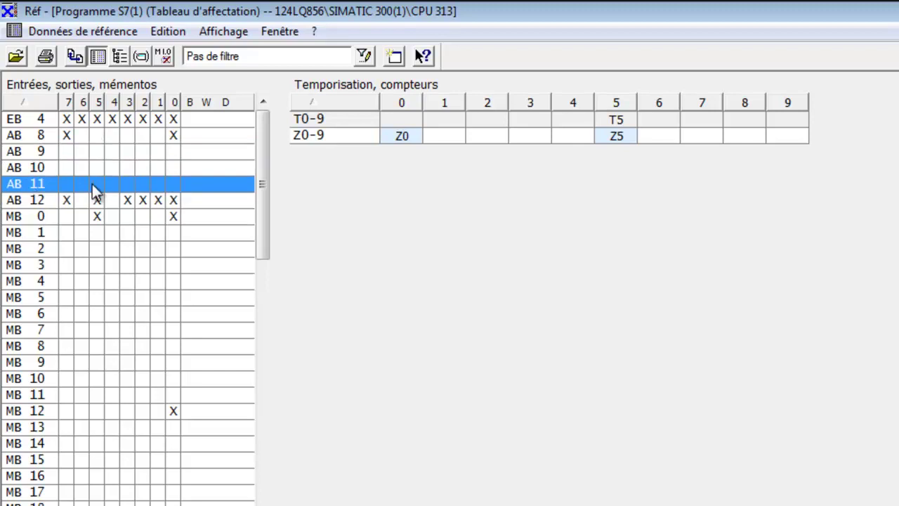
click(42, 201)
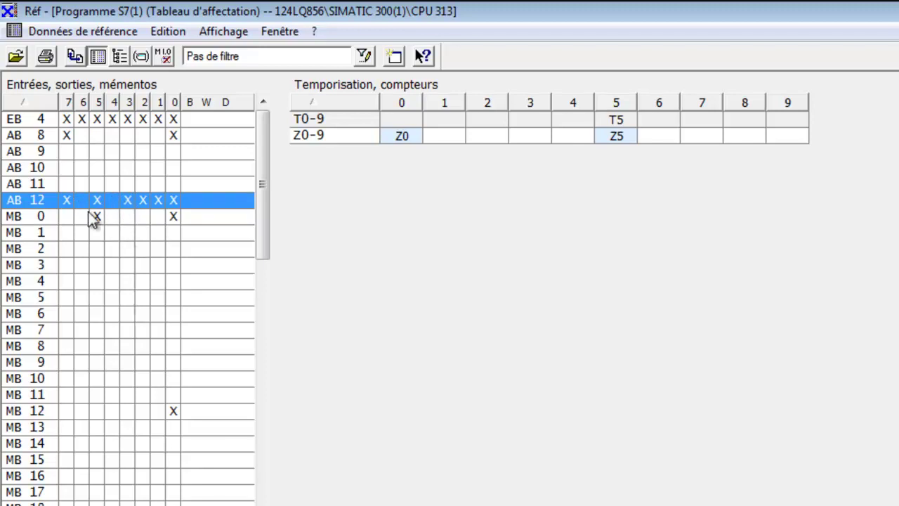
click(21, 219)
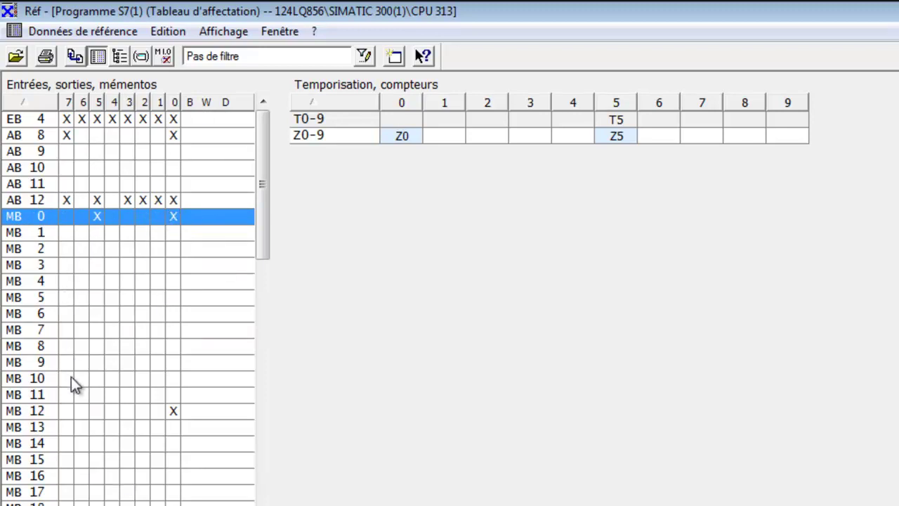
click(29, 413)
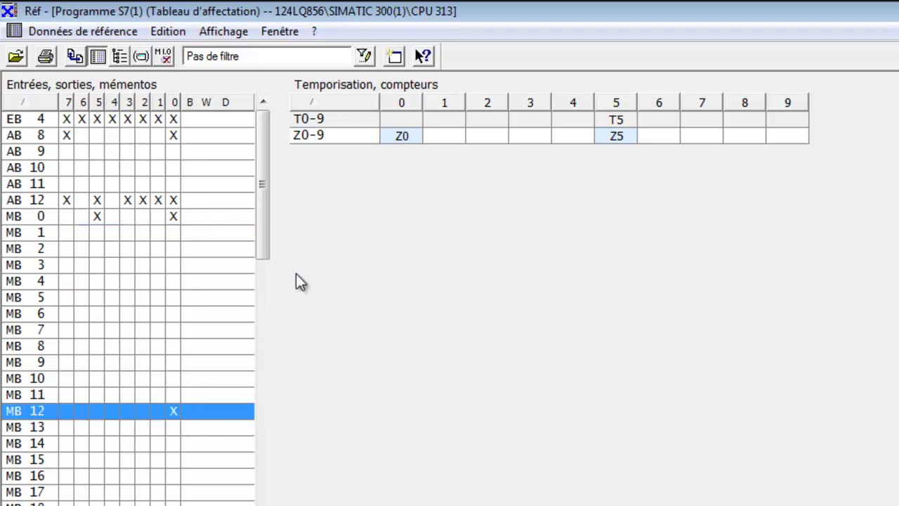
- Examine memory bytes MB 50 to MB 53 in the assignment table for overlapping bit and double-word usage
drag(264, 218, 266, 382)
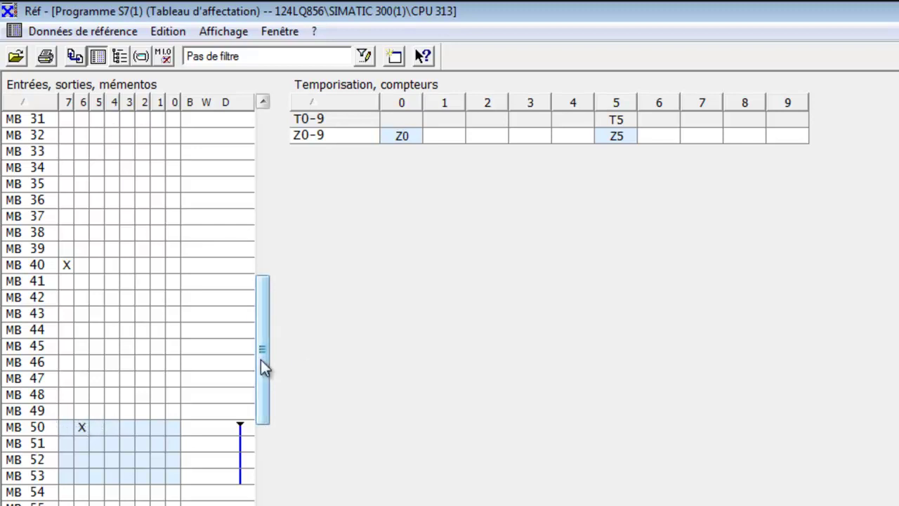
drag(261, 360, 258, 388)
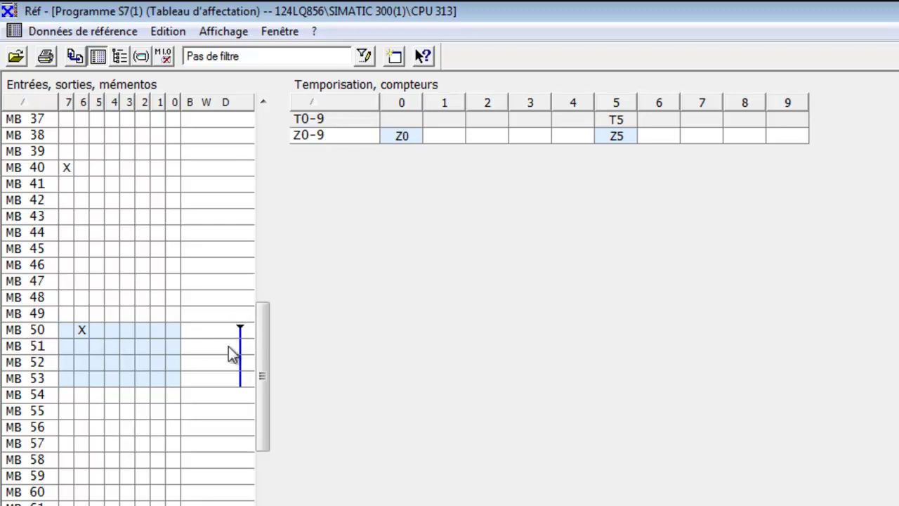
click(21, 333)
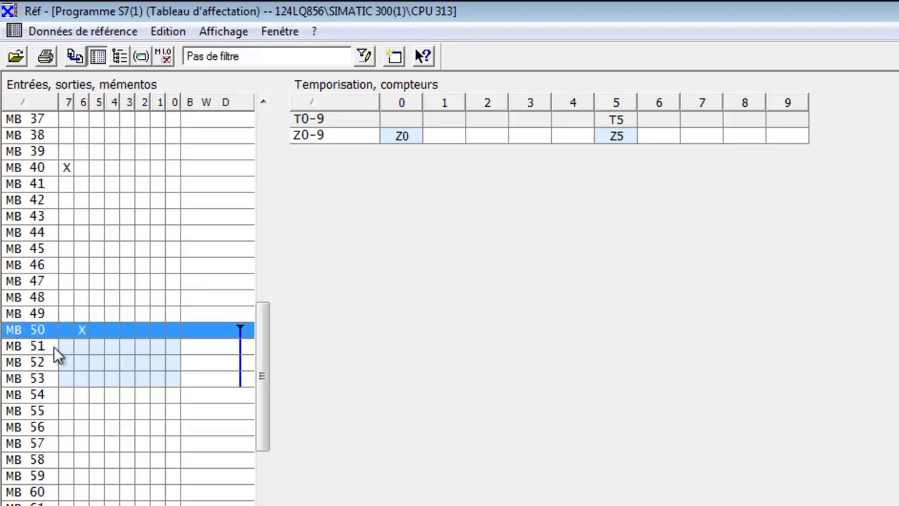
key(Down)
key(Down)
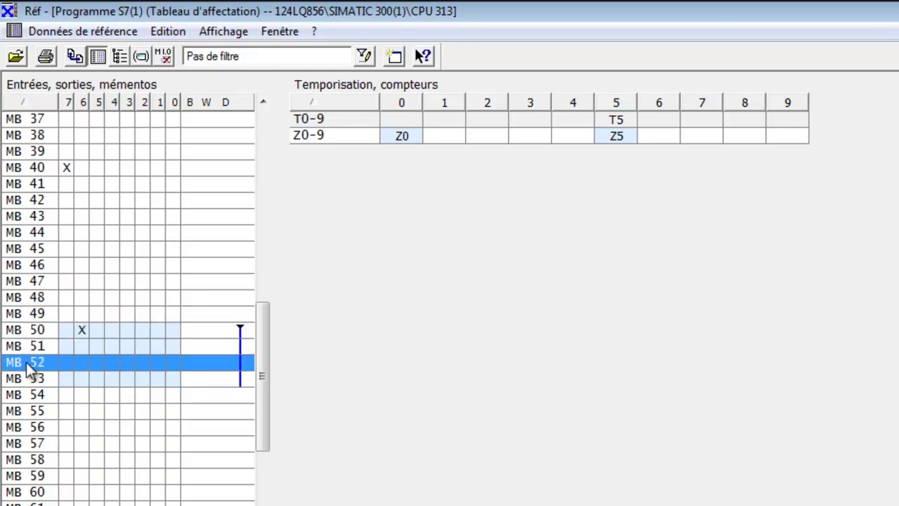
key(Down)
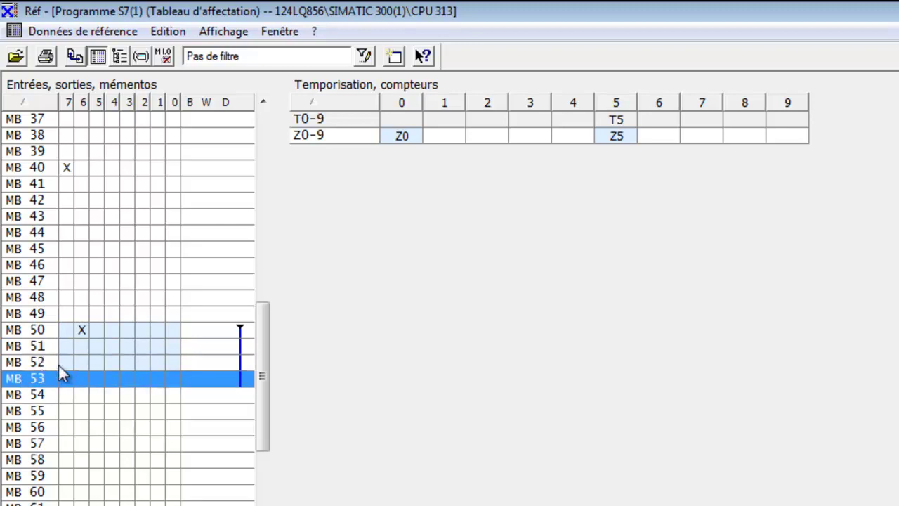
key(Up)
key(Up)
key(Up)
key(Up)
key(Down)
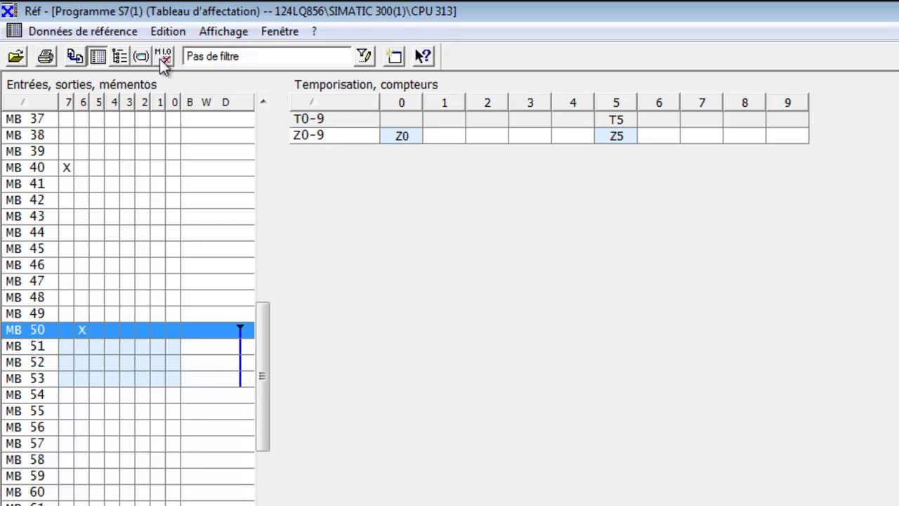
- Open FC2 from M 50.6's cross-reference occurrence, change that contact's address to M49.6, and save the block
click(73, 58)
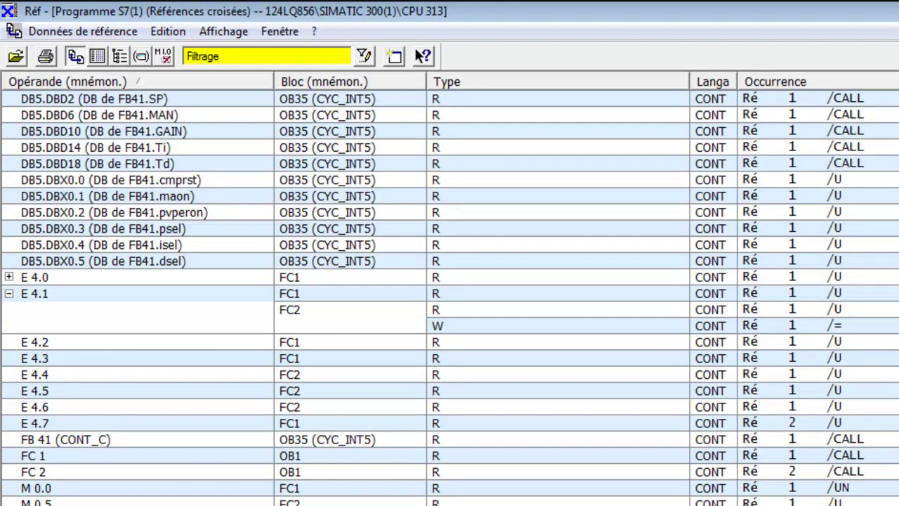
double_click(762, 505)
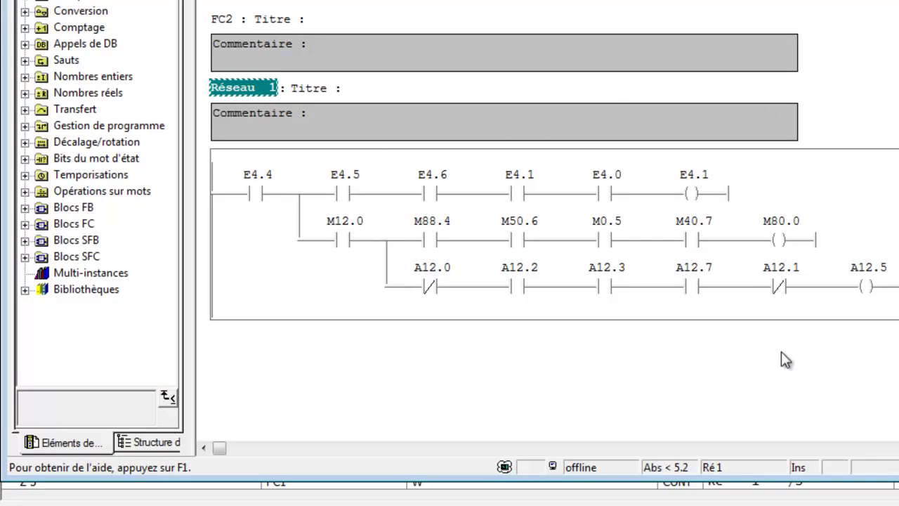
double_click(511, 222)
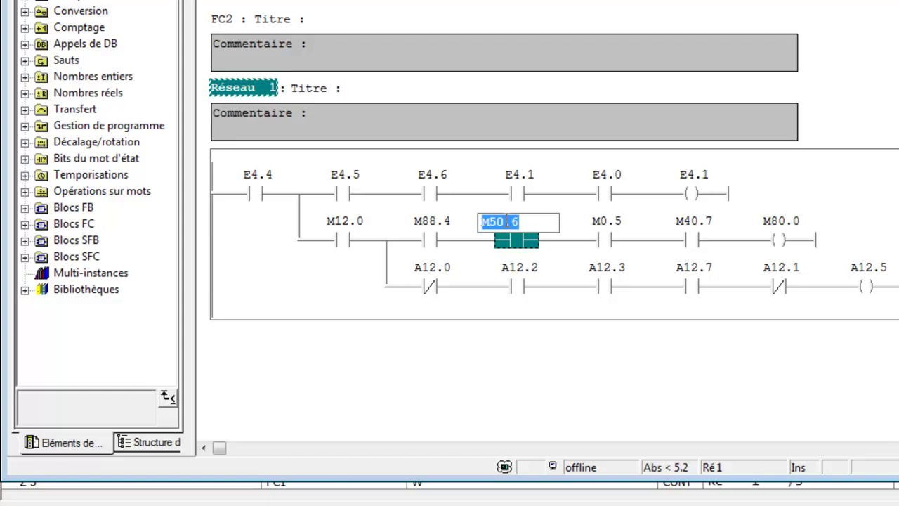
click(505, 222)
key(BackSpace)
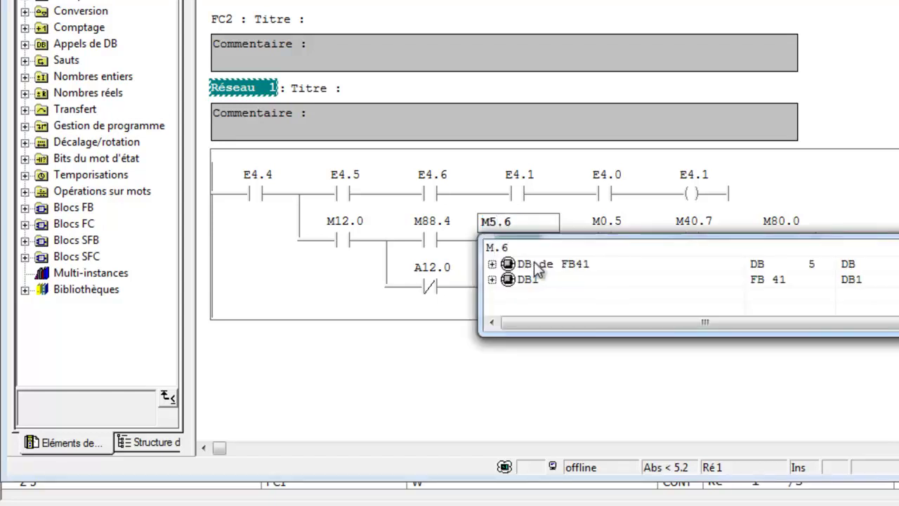
text(49)
key(Return)
key(Return)
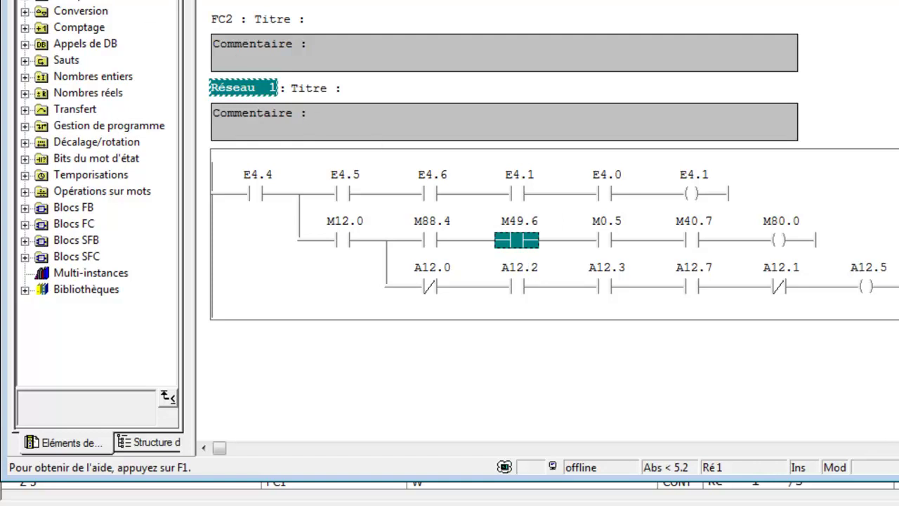
key(ctrl+s)
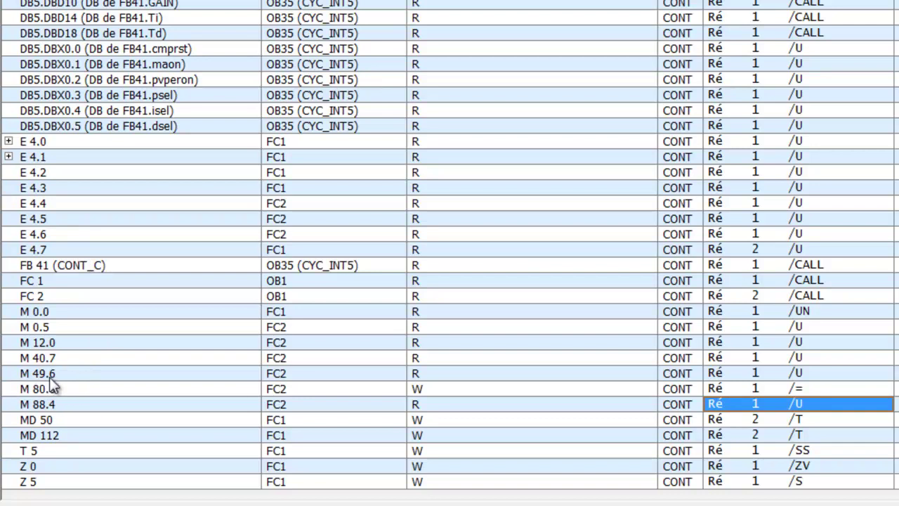
- Locate M 49.6 in the cross-references, and recheck memory bytes MB 49 to MB 53 and the higher bytes in the assignment table
click(50, 376)
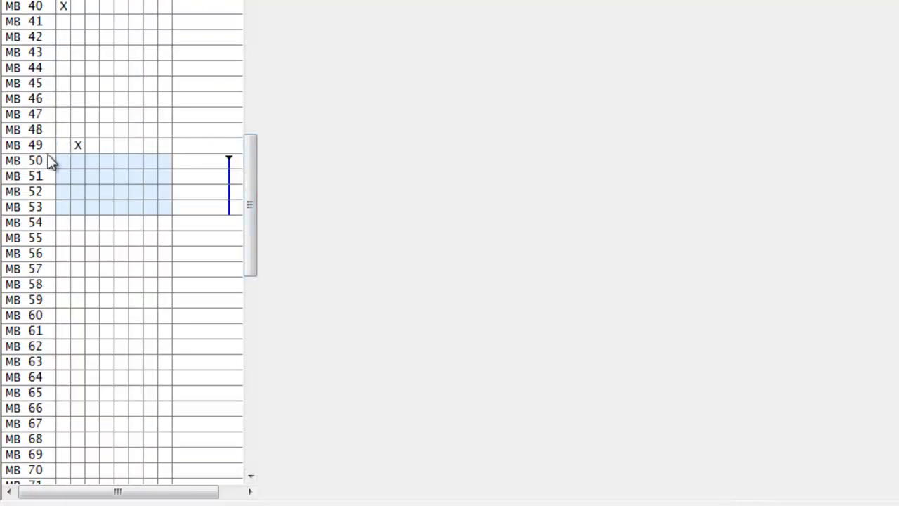
click(232, 167)
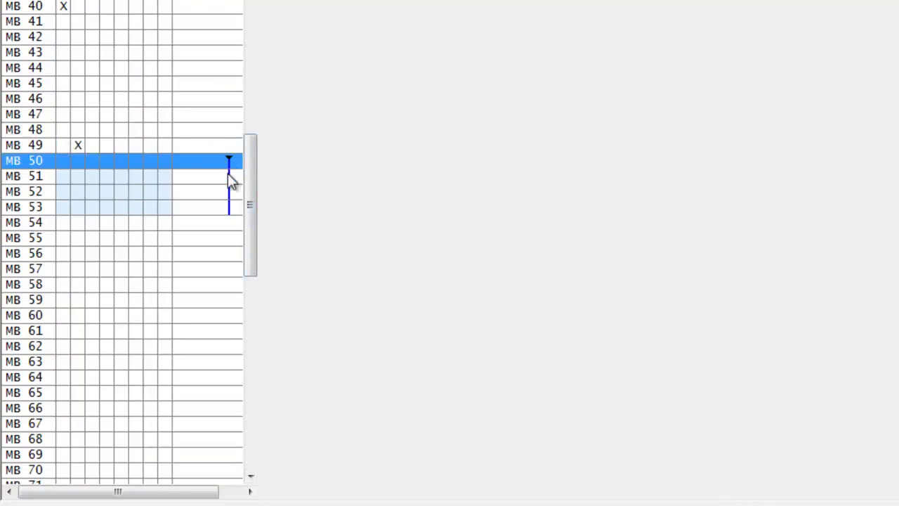
click(98, 194)
click(53, 159)
click(57, 177)
click(64, 193)
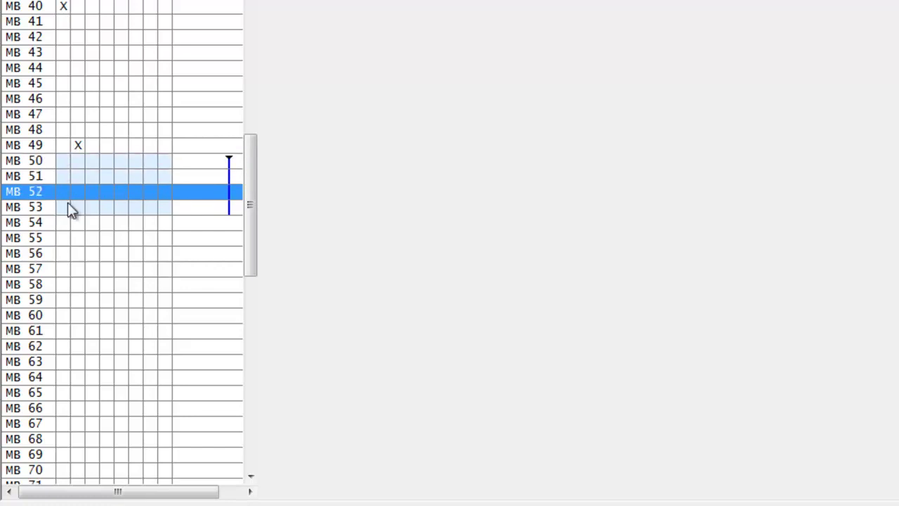
click(68, 208)
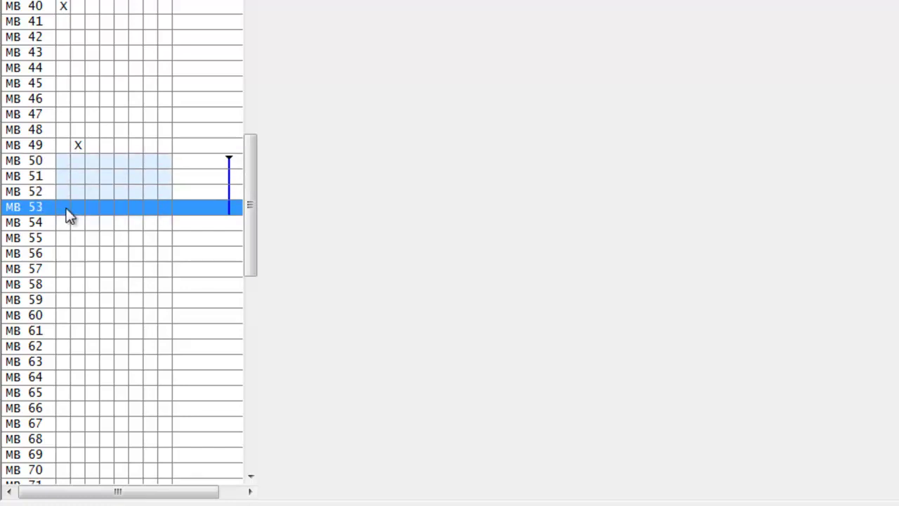
click(83, 151)
drag(250, 226, 256, 361)
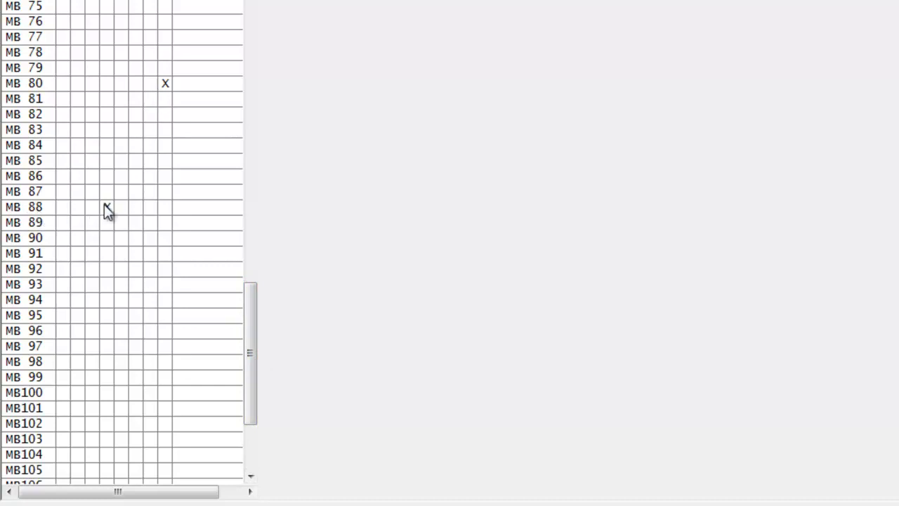
- Examine the double-word usage of memory bytes MB 112 to MB 115 and the timer and counter rows in the assignment table
drag(257, 322, 257, 431)
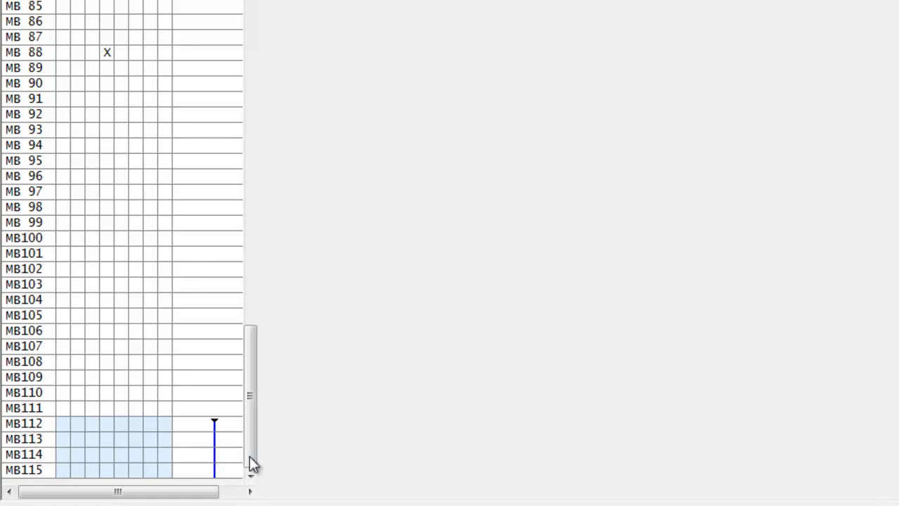
click(222, 427)
click(224, 442)
click(224, 456)
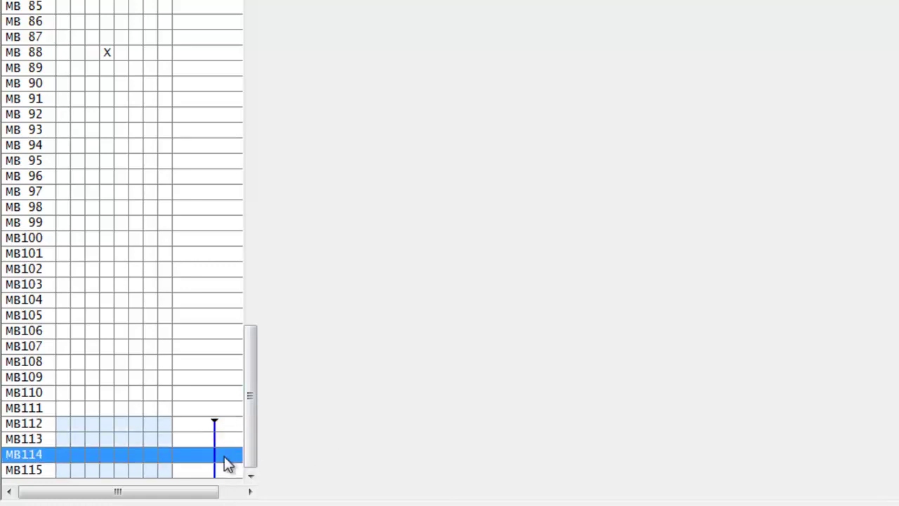
click(225, 472)
click(226, 424)
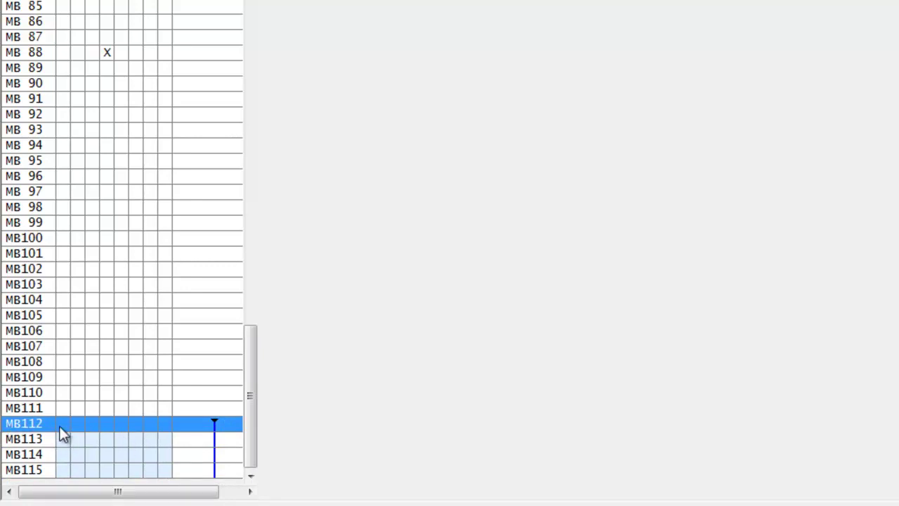
click(81, 443)
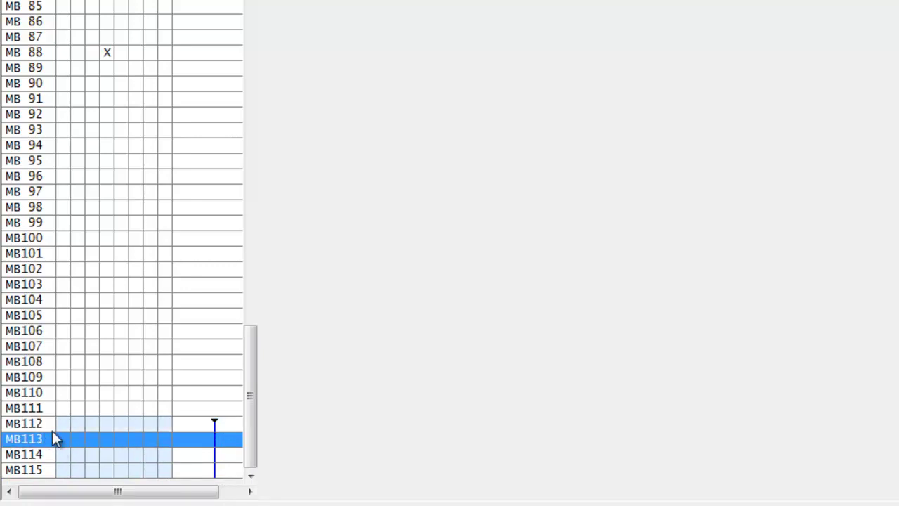
click(68, 454)
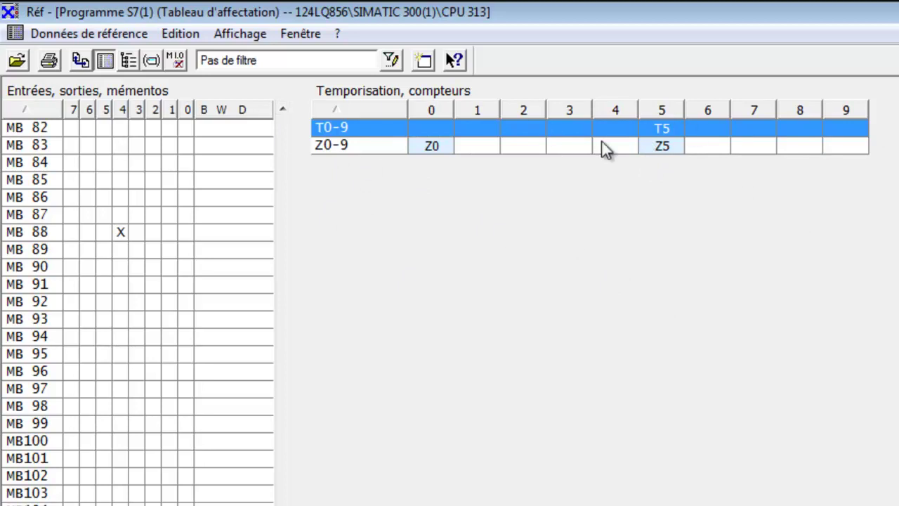
click(486, 149)
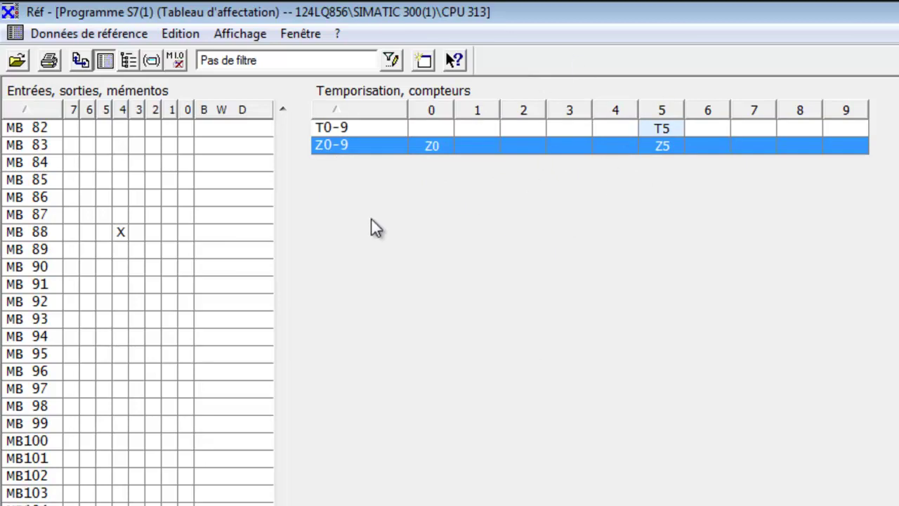
drag(282, 485, 296, 164)
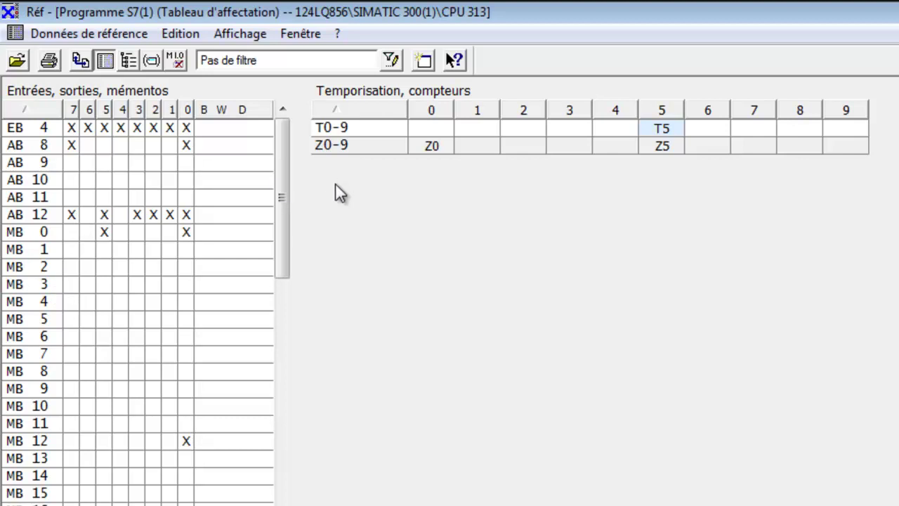
- Display the program structure and examine the FC1 and FC2 calls under OB1
click(133, 66)
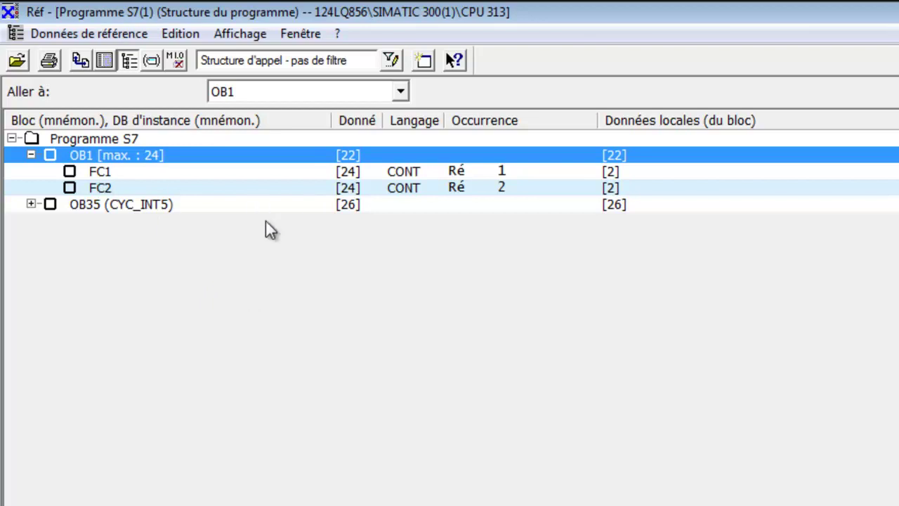
click(100, 174)
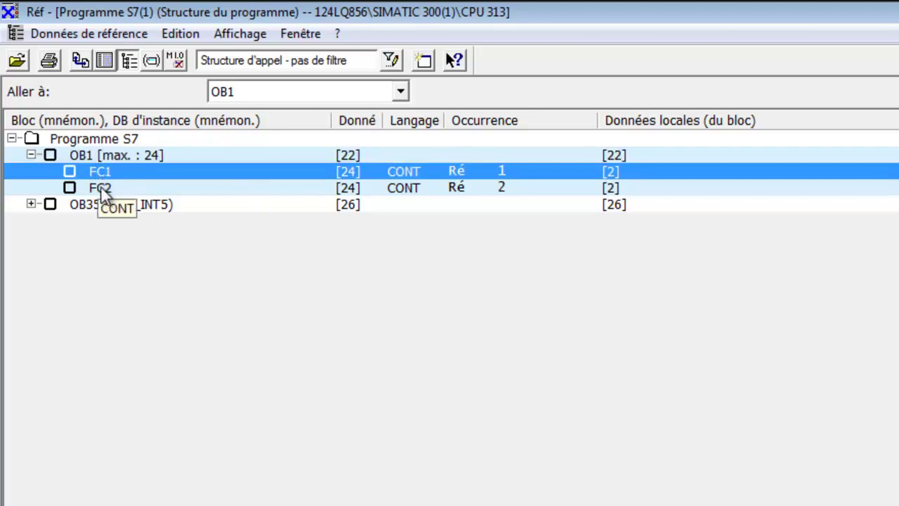
click(104, 186)
click(92, 165)
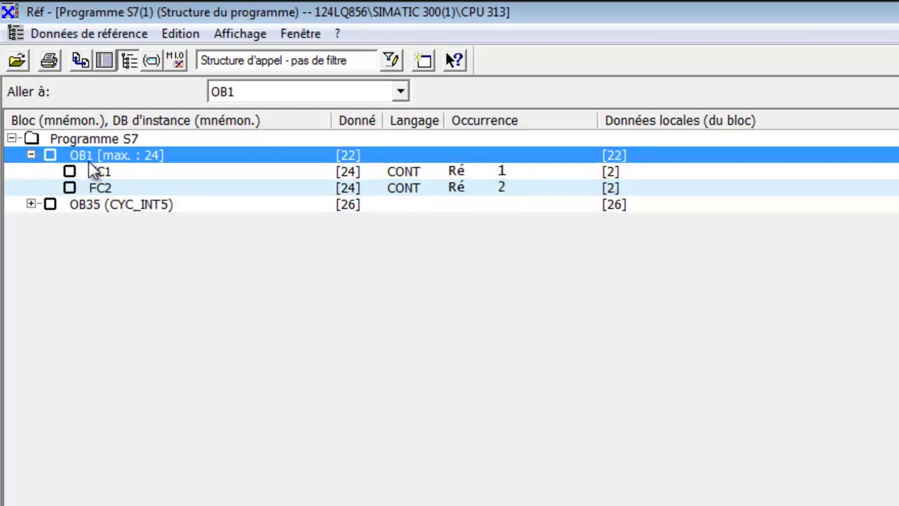
click(109, 181)
click(111, 174)
click(85, 161)
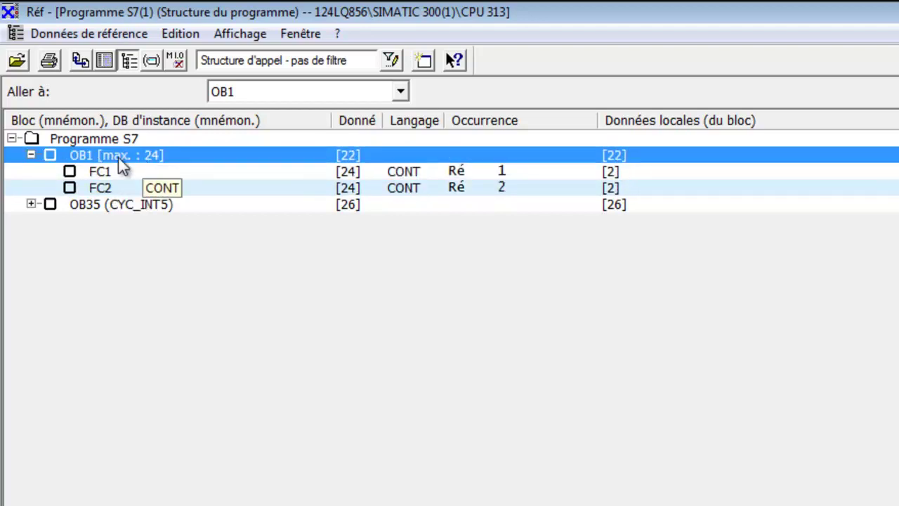
- Expand OB35 (CYC_INT5) in the program structure and examine its FB41 call with DB1 and its DB5 entry
click(30, 204)
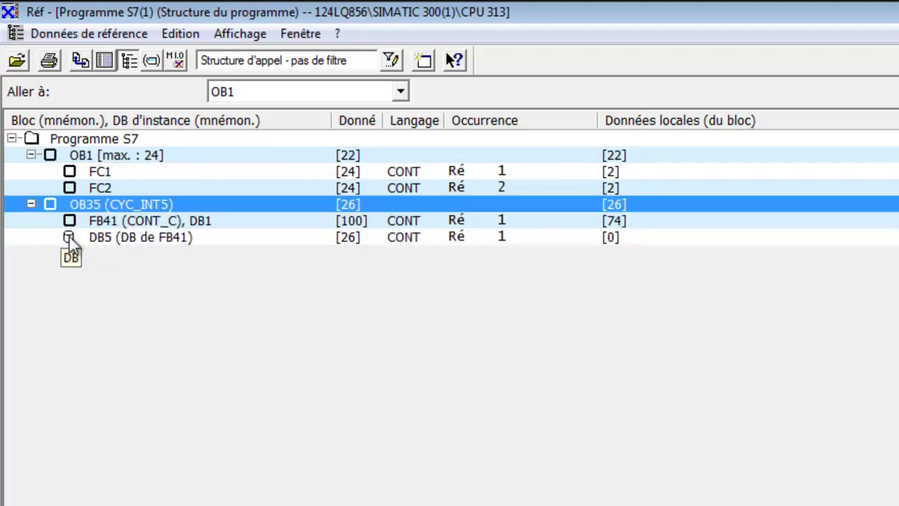
click(105, 220)
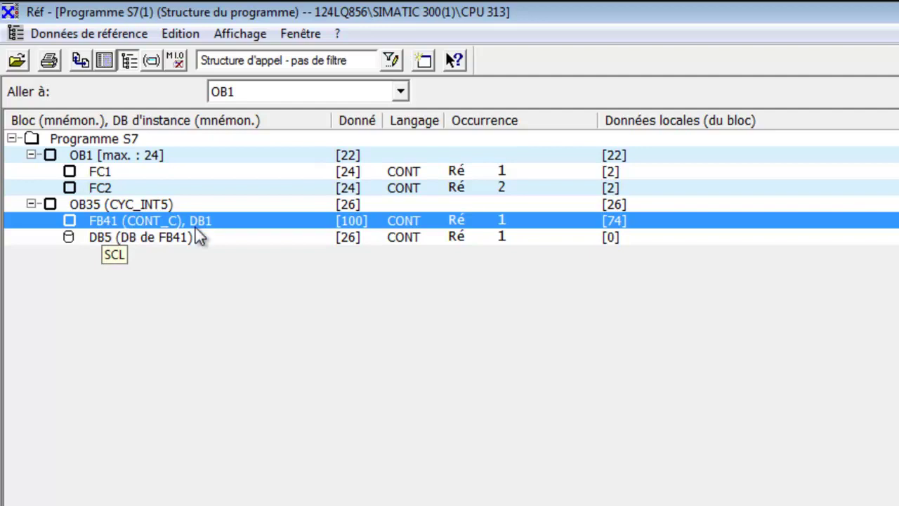
click(98, 238)
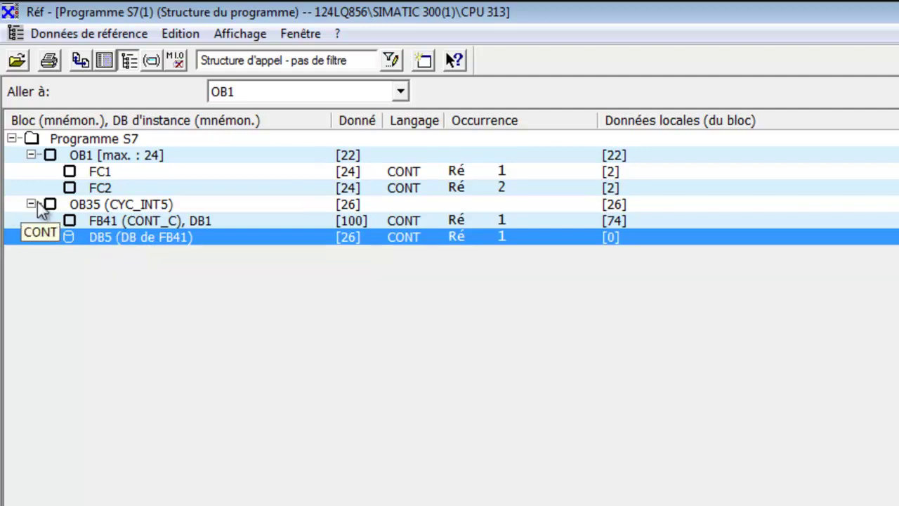
- Check the unused symbols list (Opérandes libres), comparing it with the assignment table and program structure views
click(151, 63)
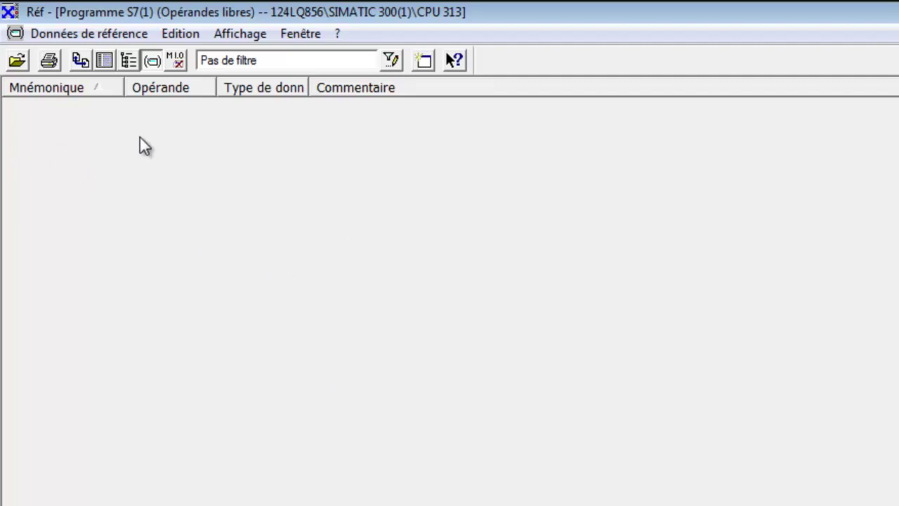
click(102, 67)
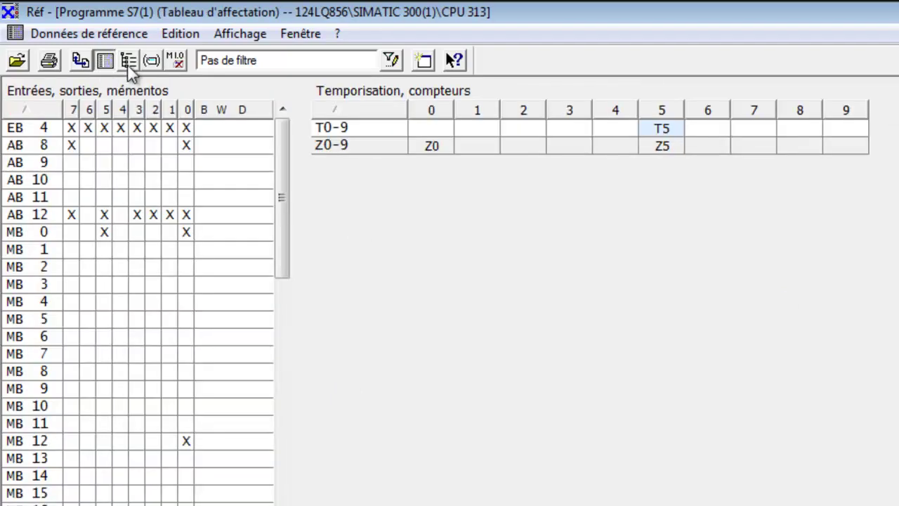
click(128, 64)
click(151, 62)
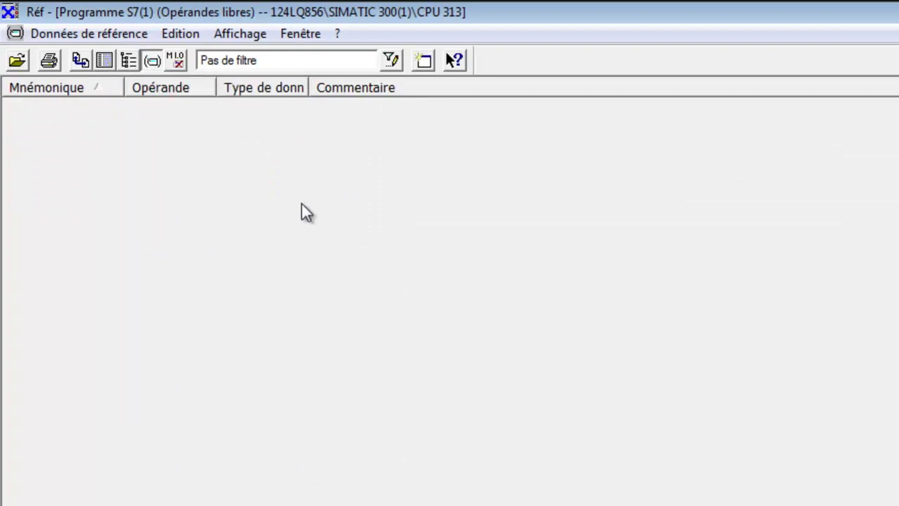
- Review the reference data filter settings for unused symbols, the assignment table and cross-references
click(227, 37)
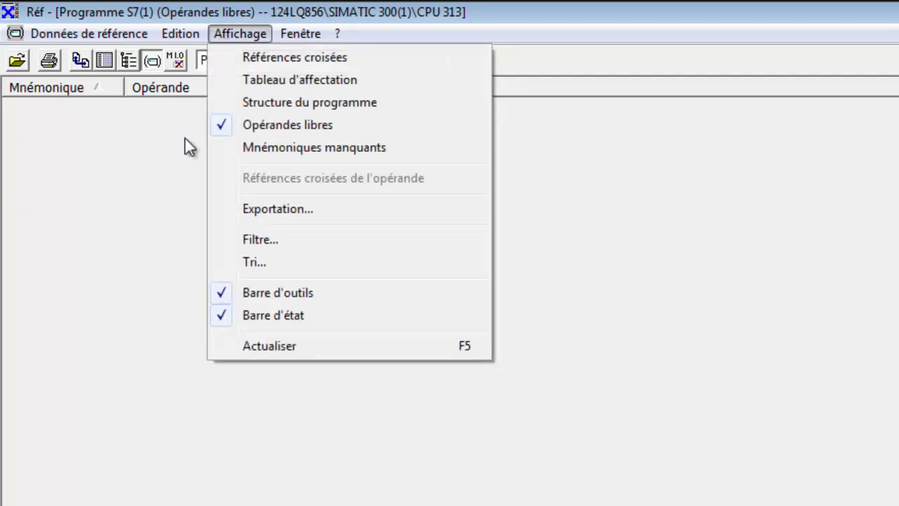
click(281, 237)
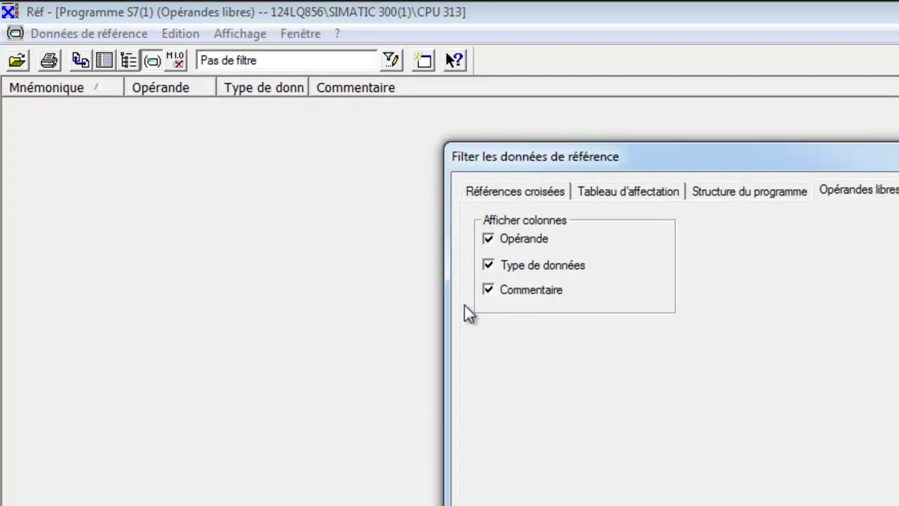
click(640, 193)
click(517, 190)
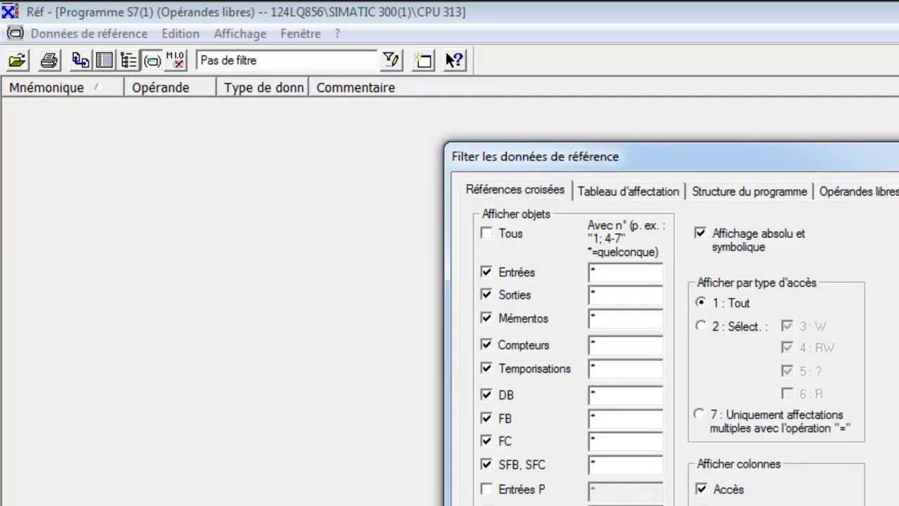
key(Return)
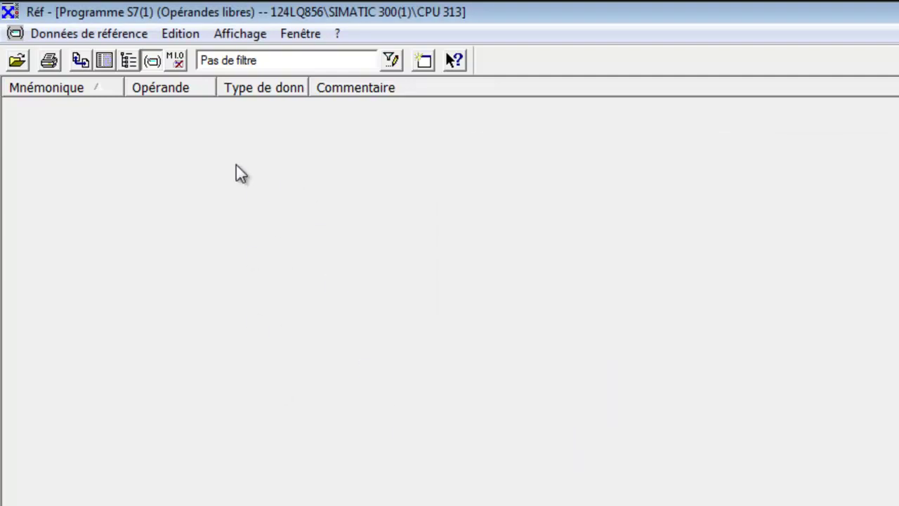
- Display the operands without symbols (Mnémoniques manquants) and examine the listed outputs, memory bits and peripheral words
click(178, 60)
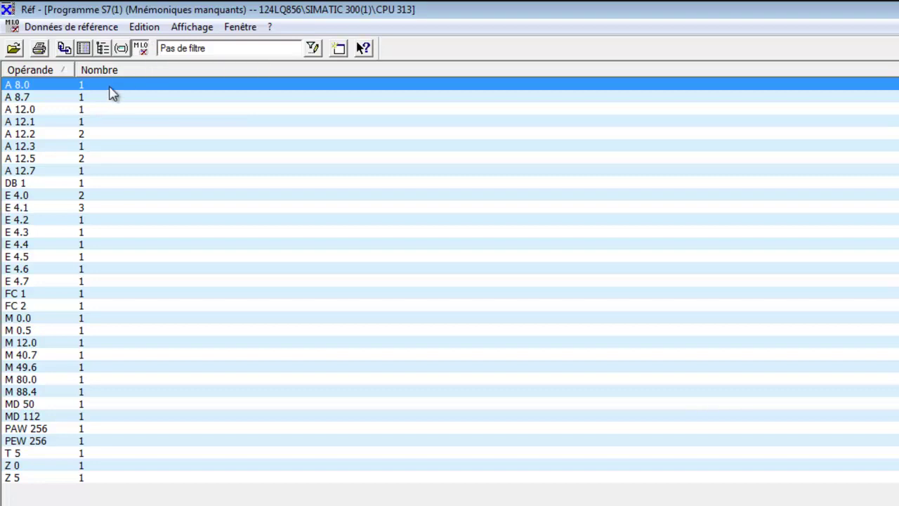
click(35, 110)
click(35, 158)
click(29, 317)
click(29, 379)
click(35, 441)
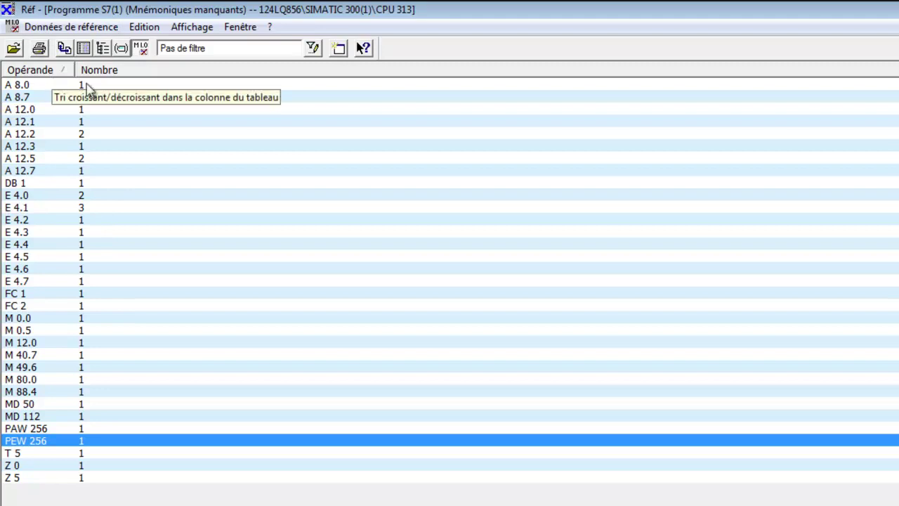
key(F9)
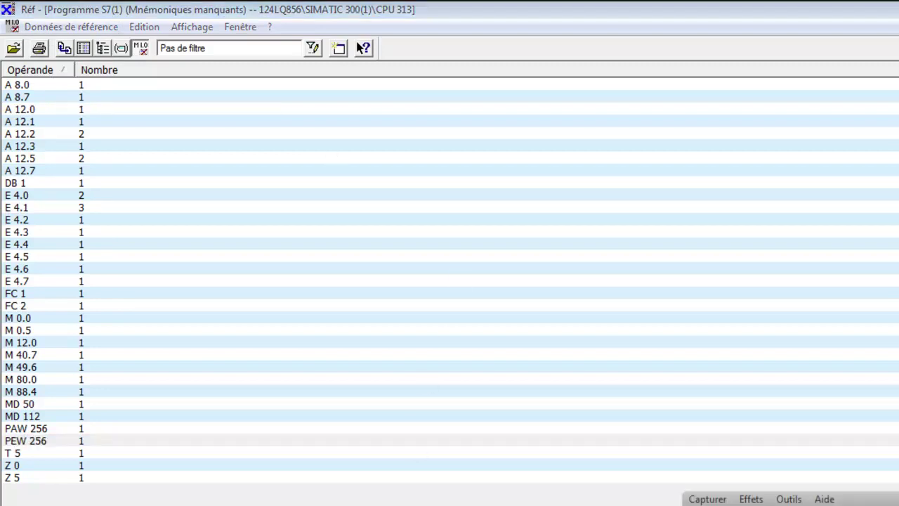
key(F9)
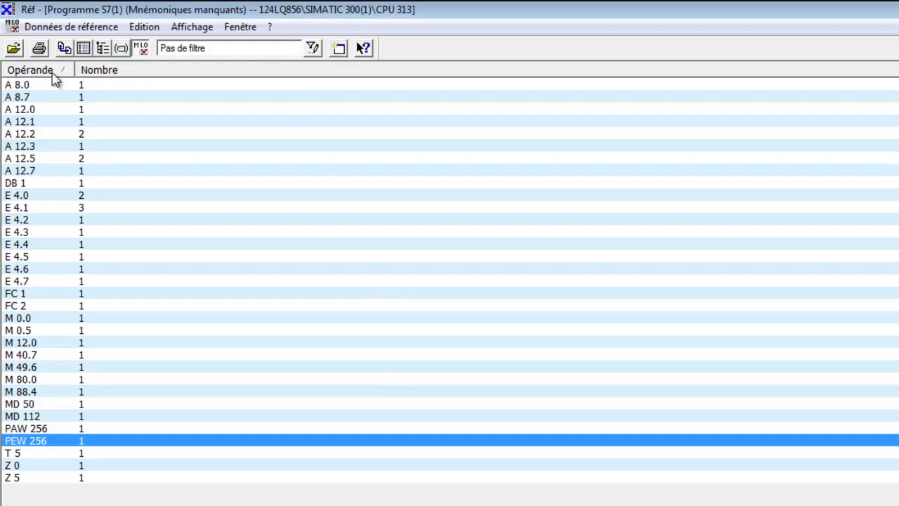
- Print the entire cross-reference list with PDFCreator and save it to the desktop as the PDF "Données de référence_ 124LQ856_"
click(65, 49)
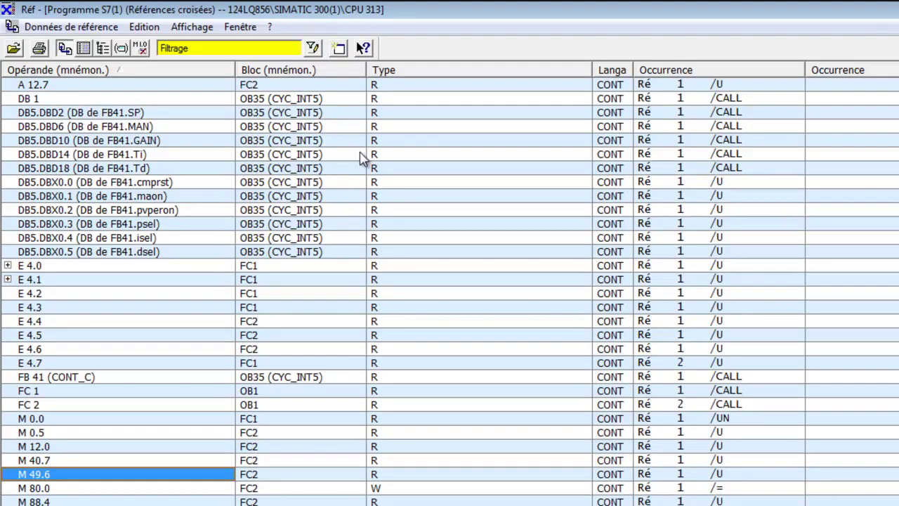
scroll(368, 153, up, 3)
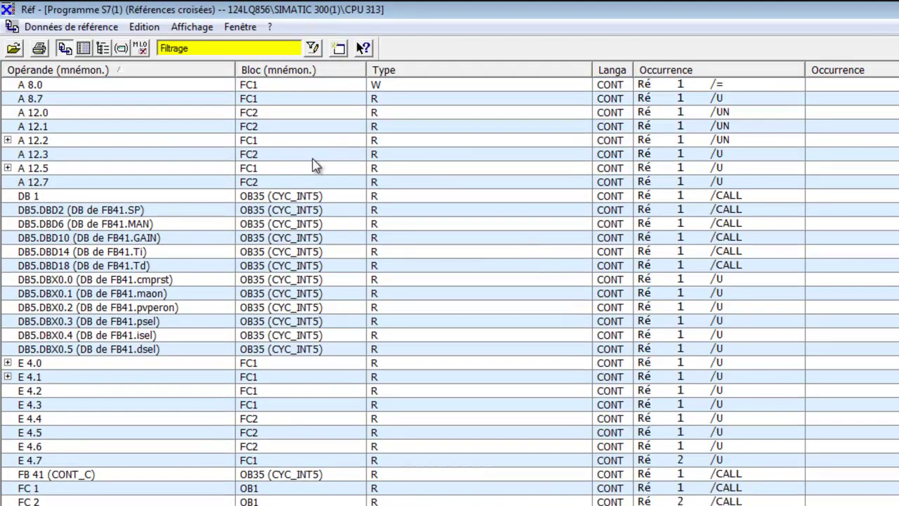
scroll(196, 233, down, 2)
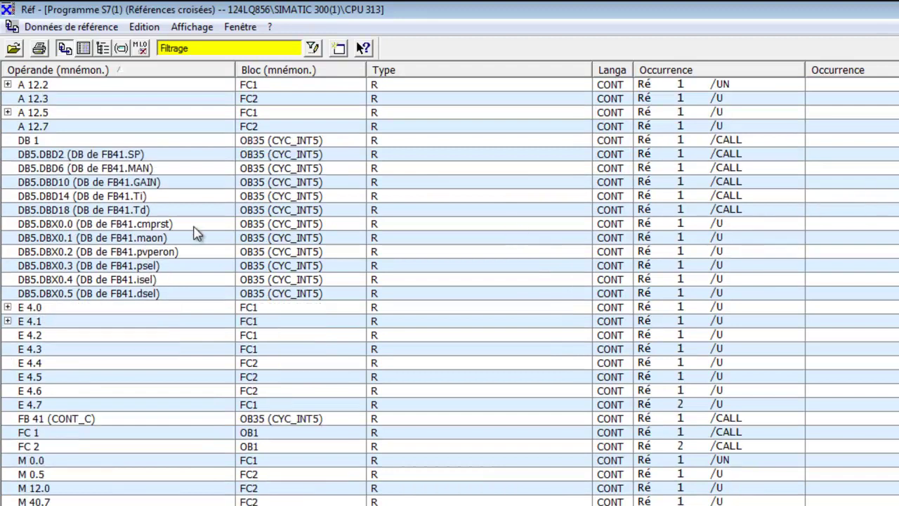
scroll(382, 235, up, 2)
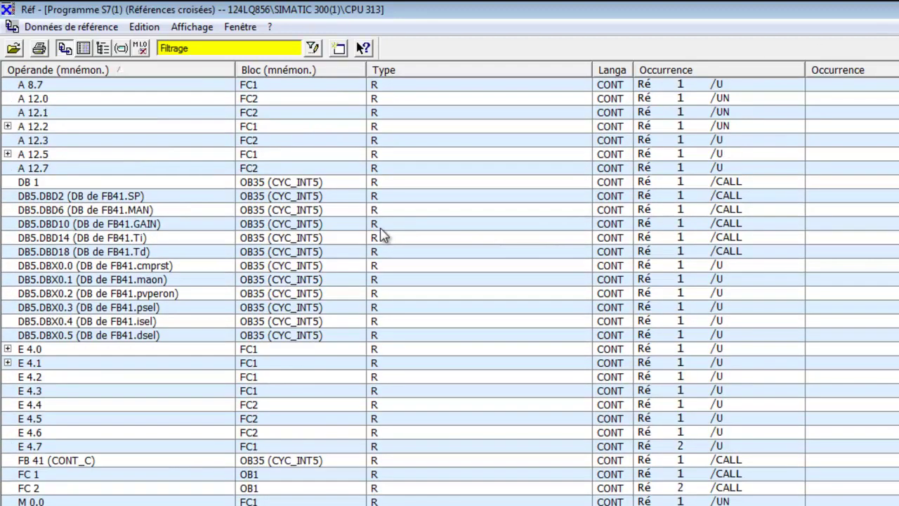
scroll(376, 239, up, 1)
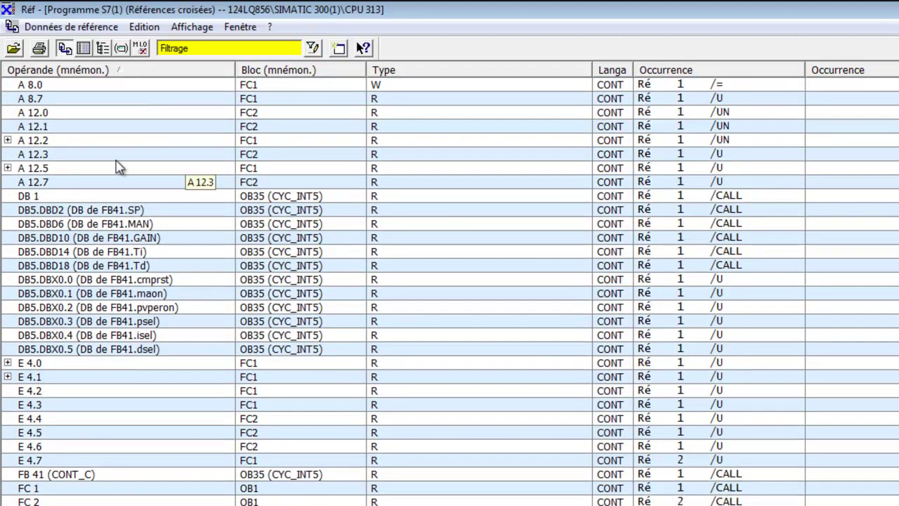
click(42, 53)
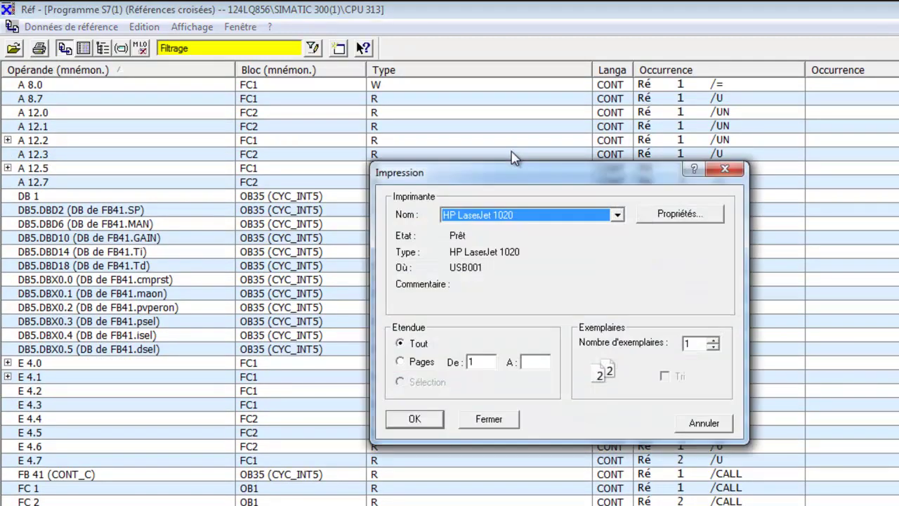
click(617, 215)
click(465, 262)
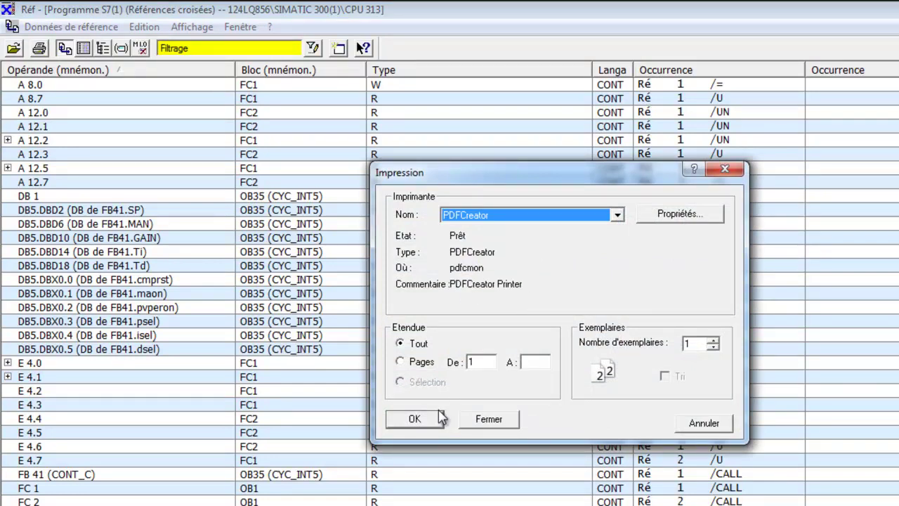
click(415, 420)
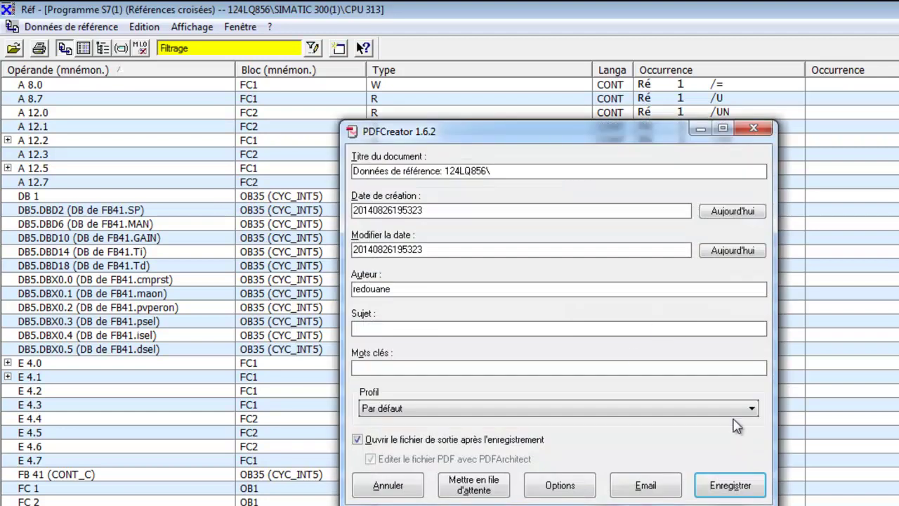
click(728, 486)
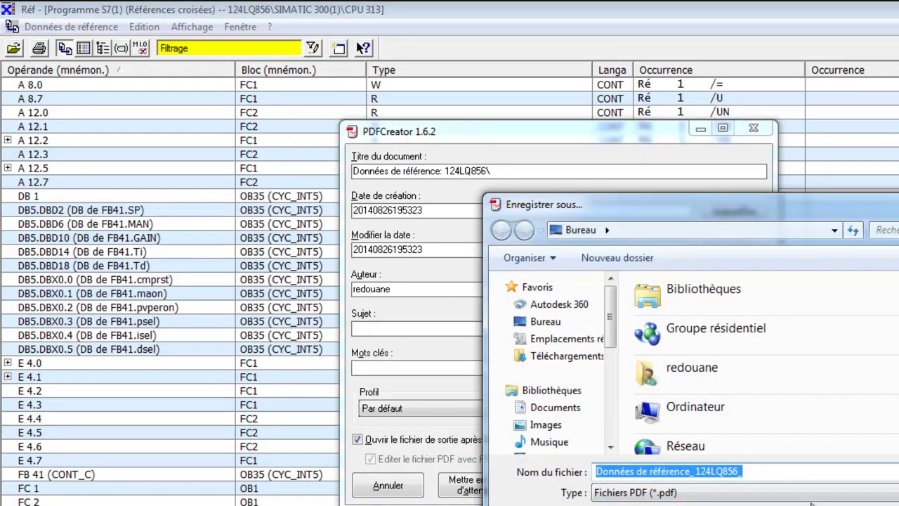
key(Return)
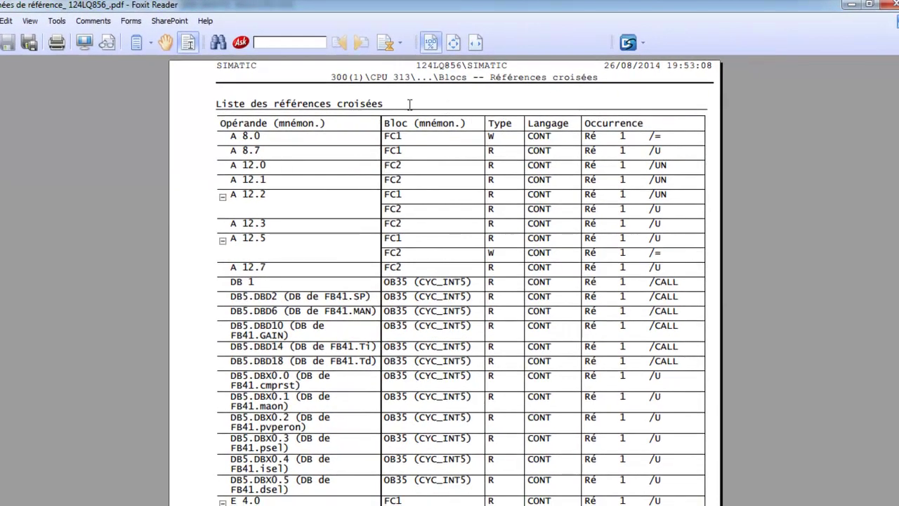
- Review both pages of the exported cross-reference PDF, checking the header and the operand, block, type, language and occurrence columns
drag(332, 78, 691, 94)
scroll(350, 144, down, 3)
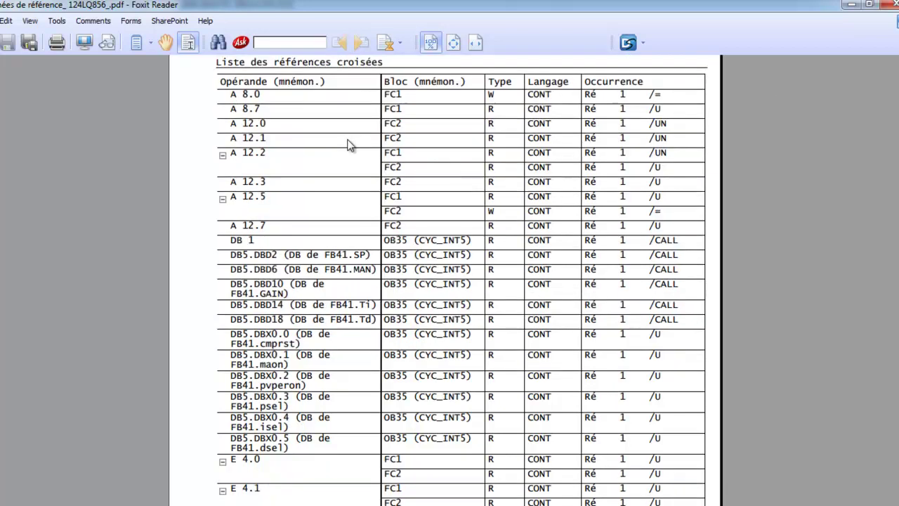
scroll(432, 182, down, 14)
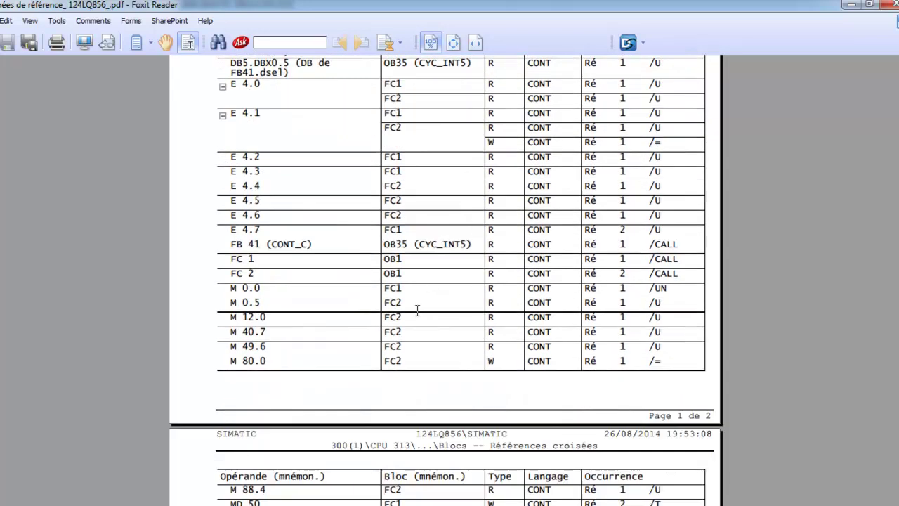
scroll(445, 288, up, 17)
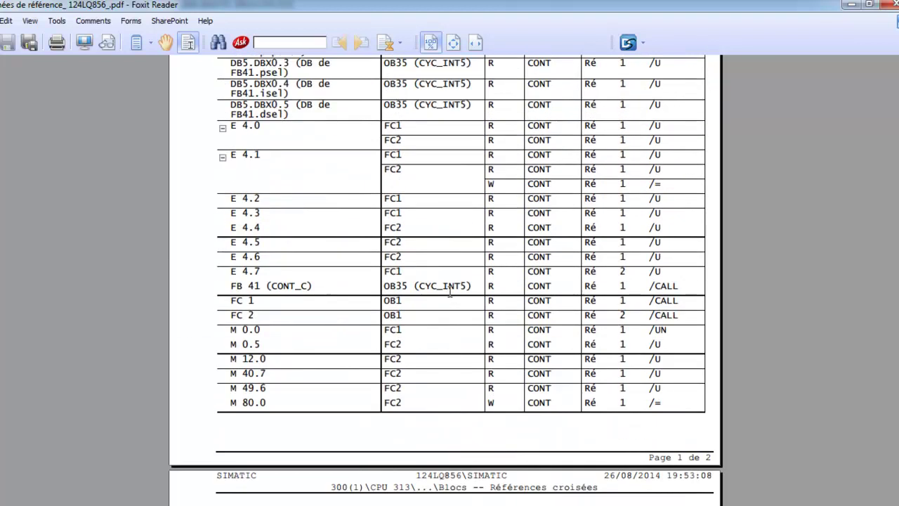
scroll(386, 191, down, 15)
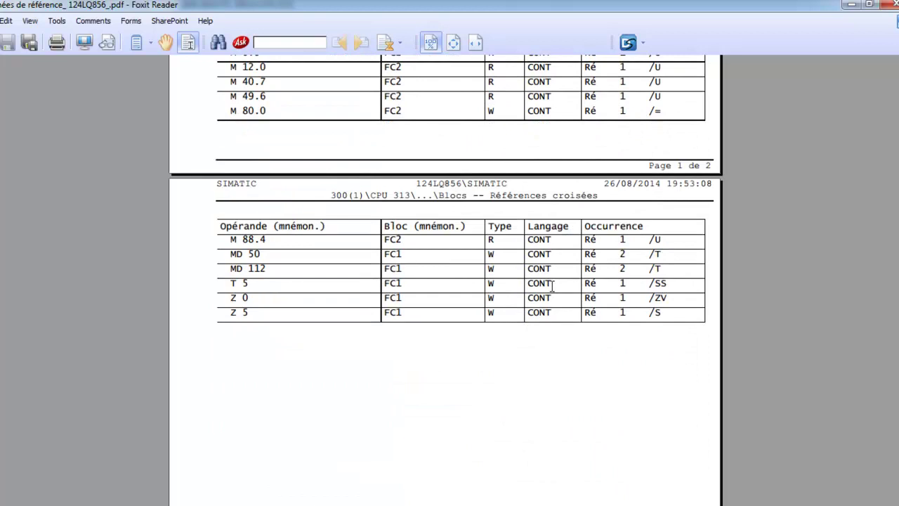
scroll(552, 285, up, 15)
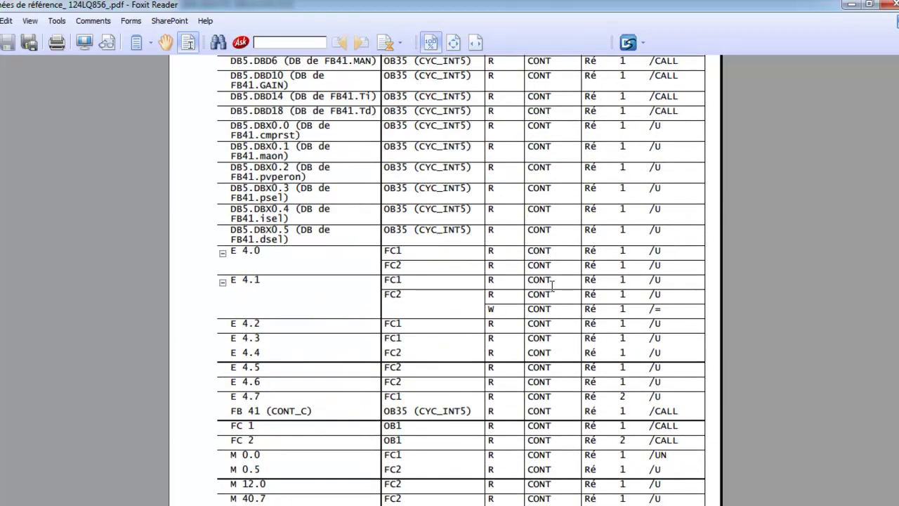
scroll(428, 111, up, 1)
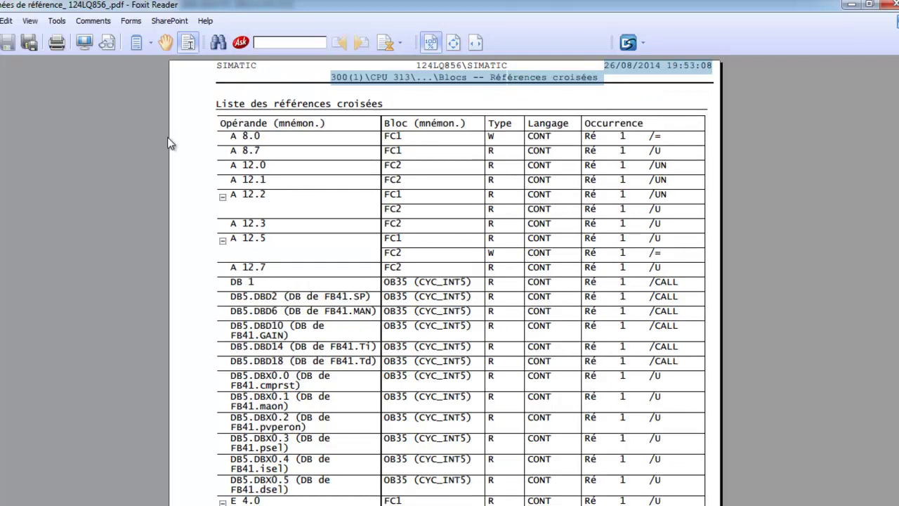
scroll(444, 185, down, 6)
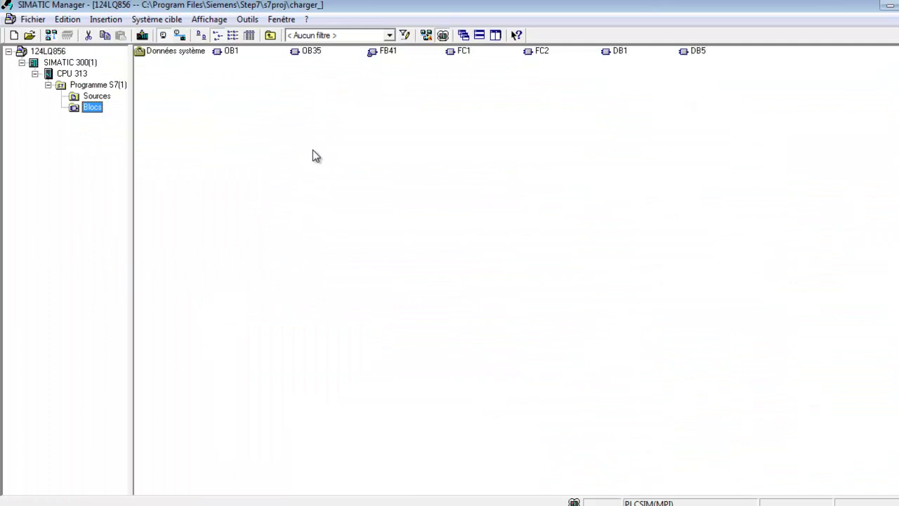
click(248, 19)
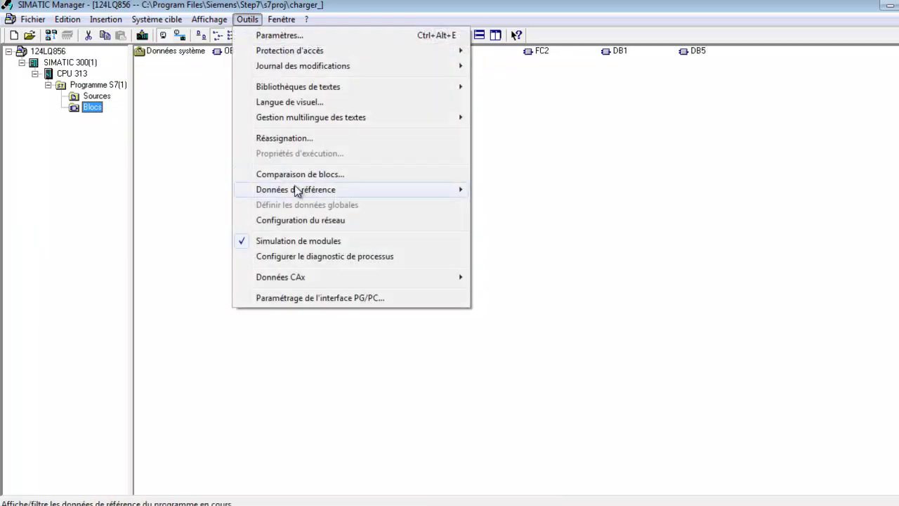
mouse_move(298, 197)
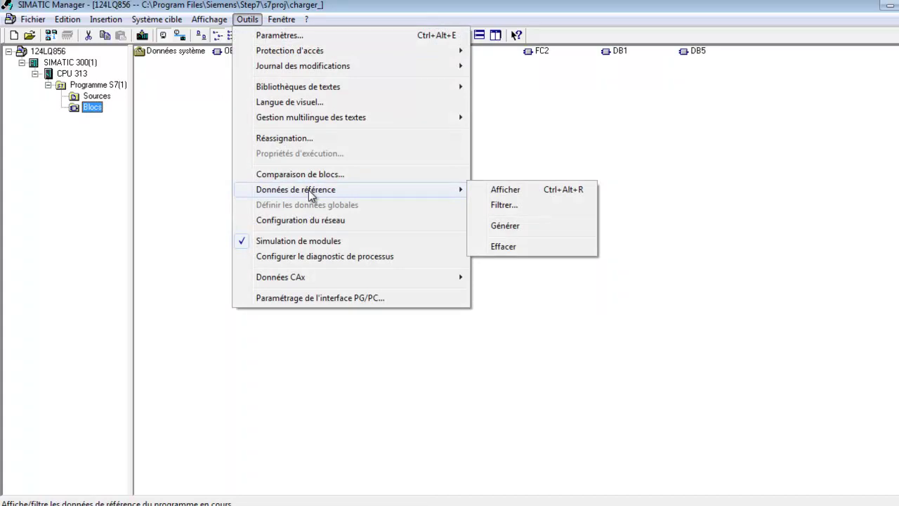
click(175, 164)
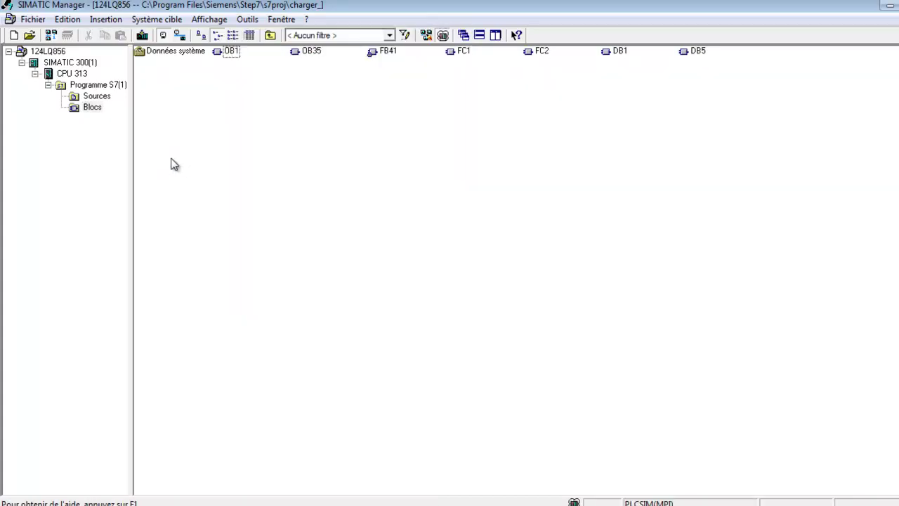